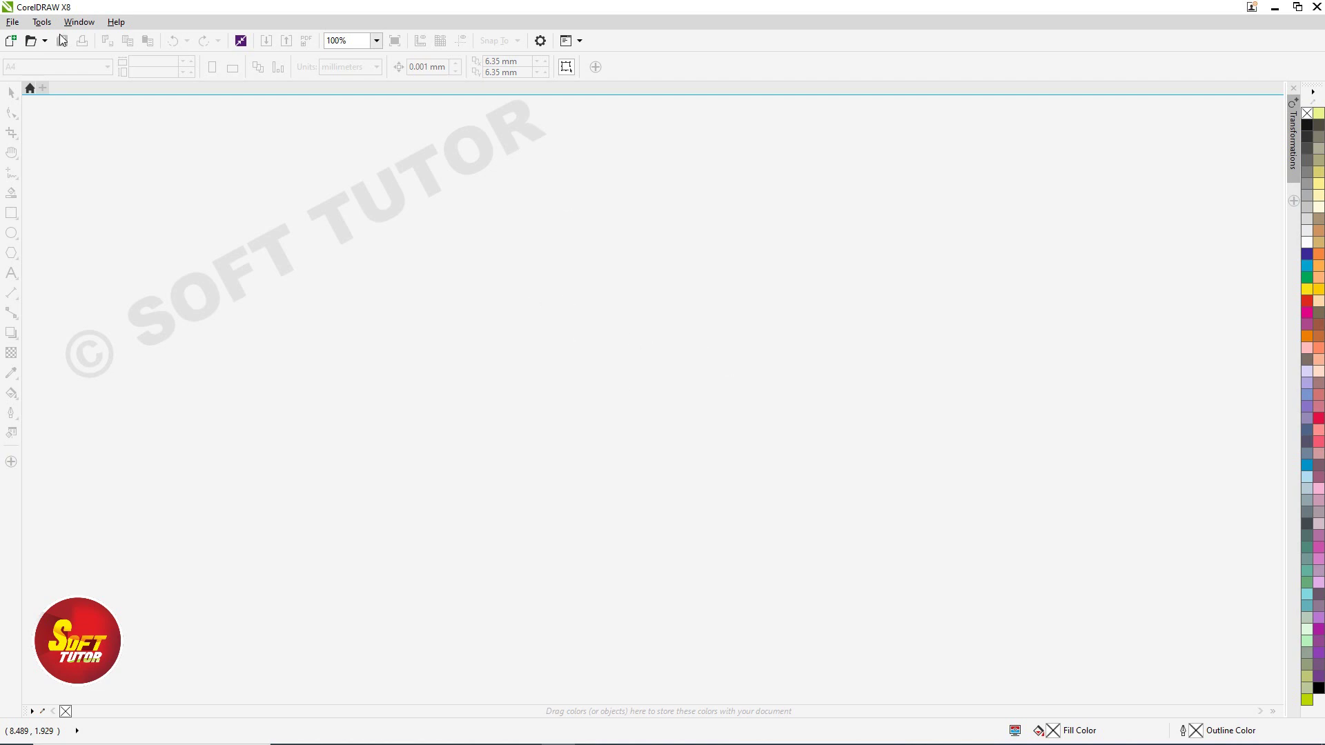
Step: Create a new document in feet, 10 wide by 10 high, at 72 dpi rendering resolution
{"action": "left_click", "coordinate": [16, 23]}
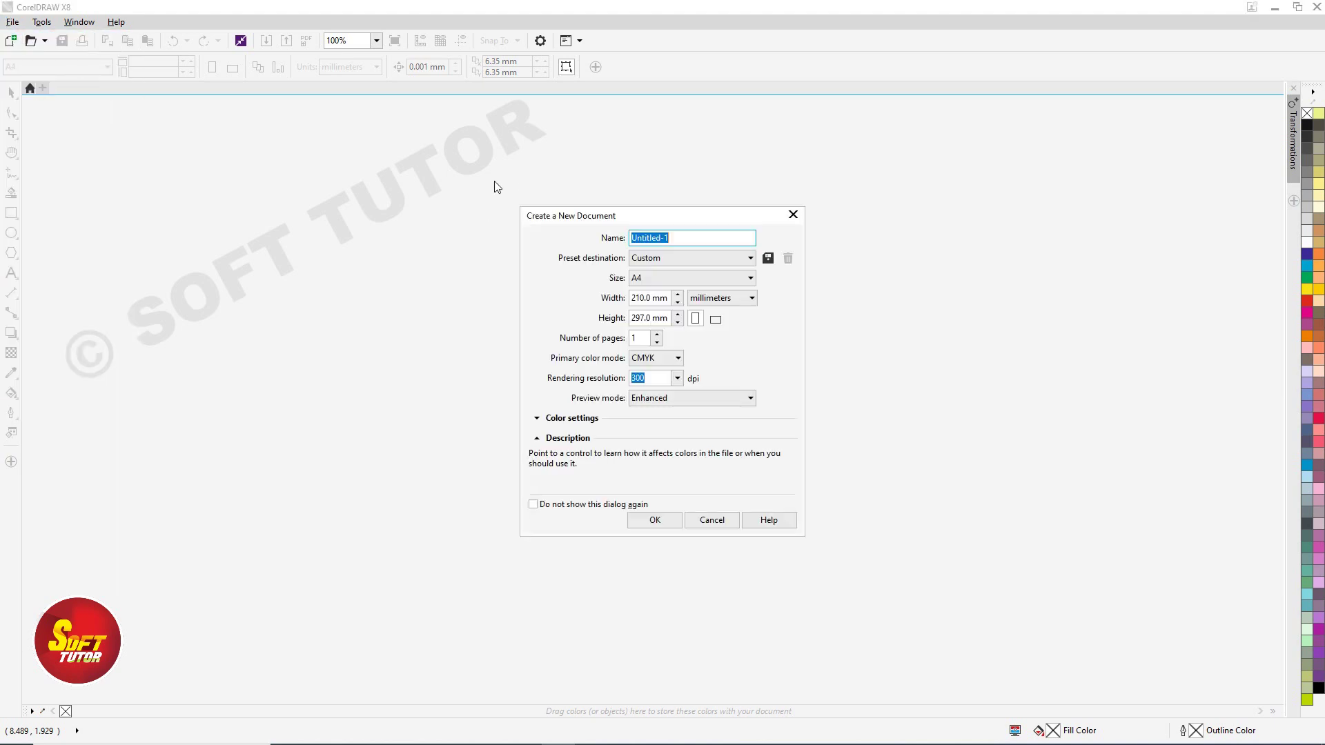
{"action": "left_click_drag", "start_coordinate": [665, 223], "coordinate": [621, 220]}
{"action": "left_click", "coordinate": [671, 294]}
{"action": "left_click", "coordinate": [652, 382]}
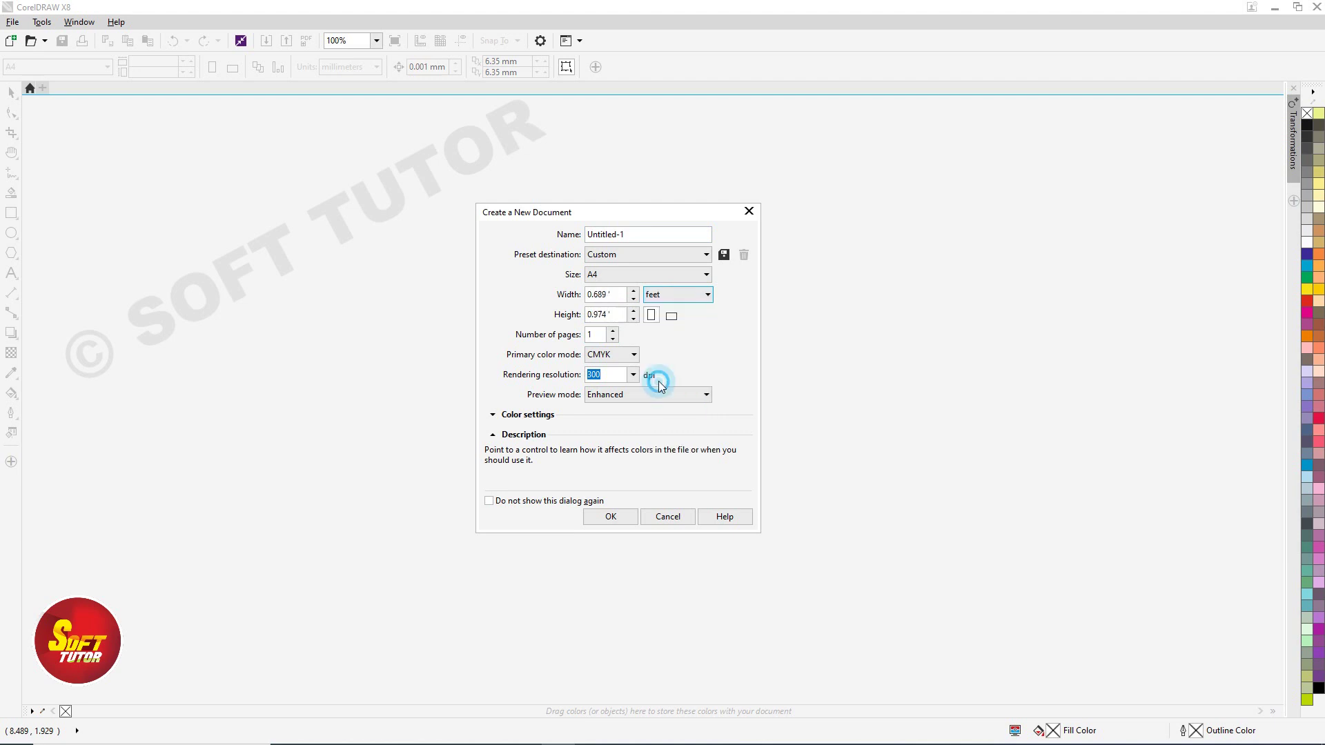
{"action": "left_click", "coordinate": [605, 295]}
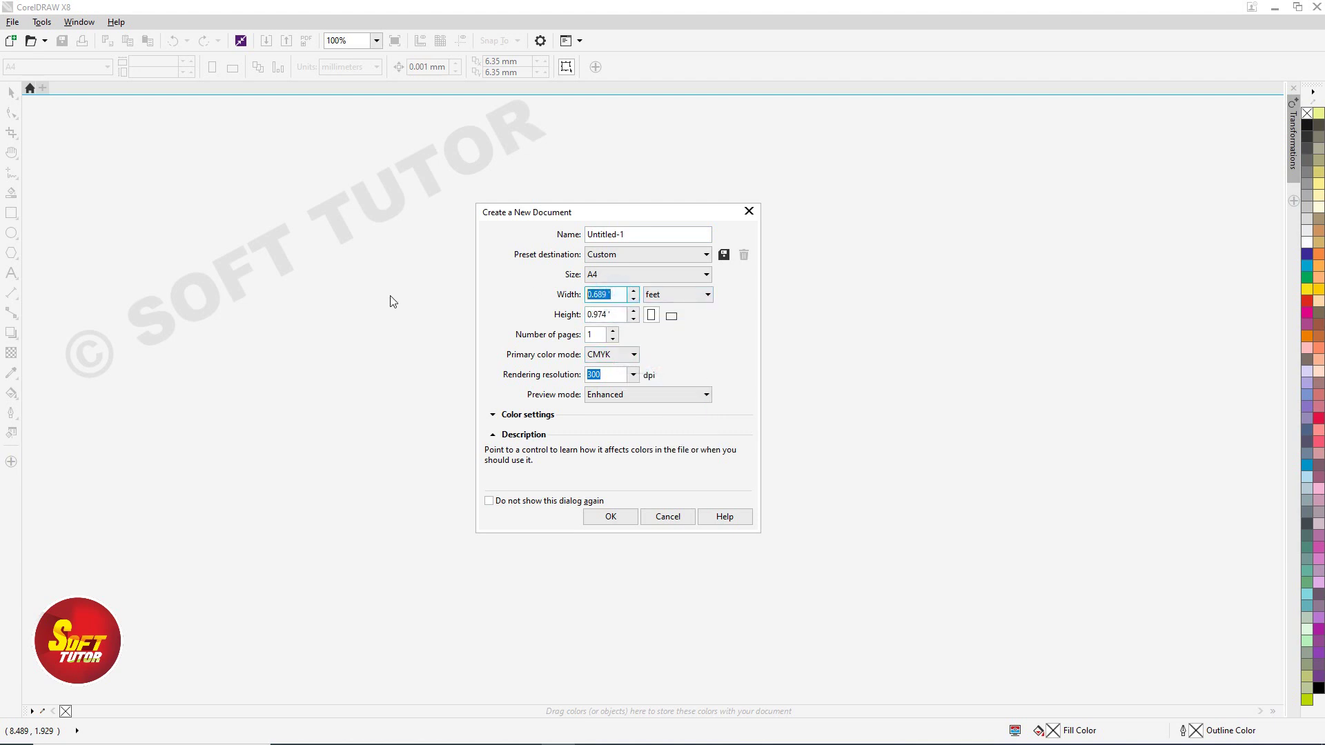
{"action": "type", "text": "10"}
{"action": "key", "text": "Tab"}
{"action": "key", "text": "Tab"}
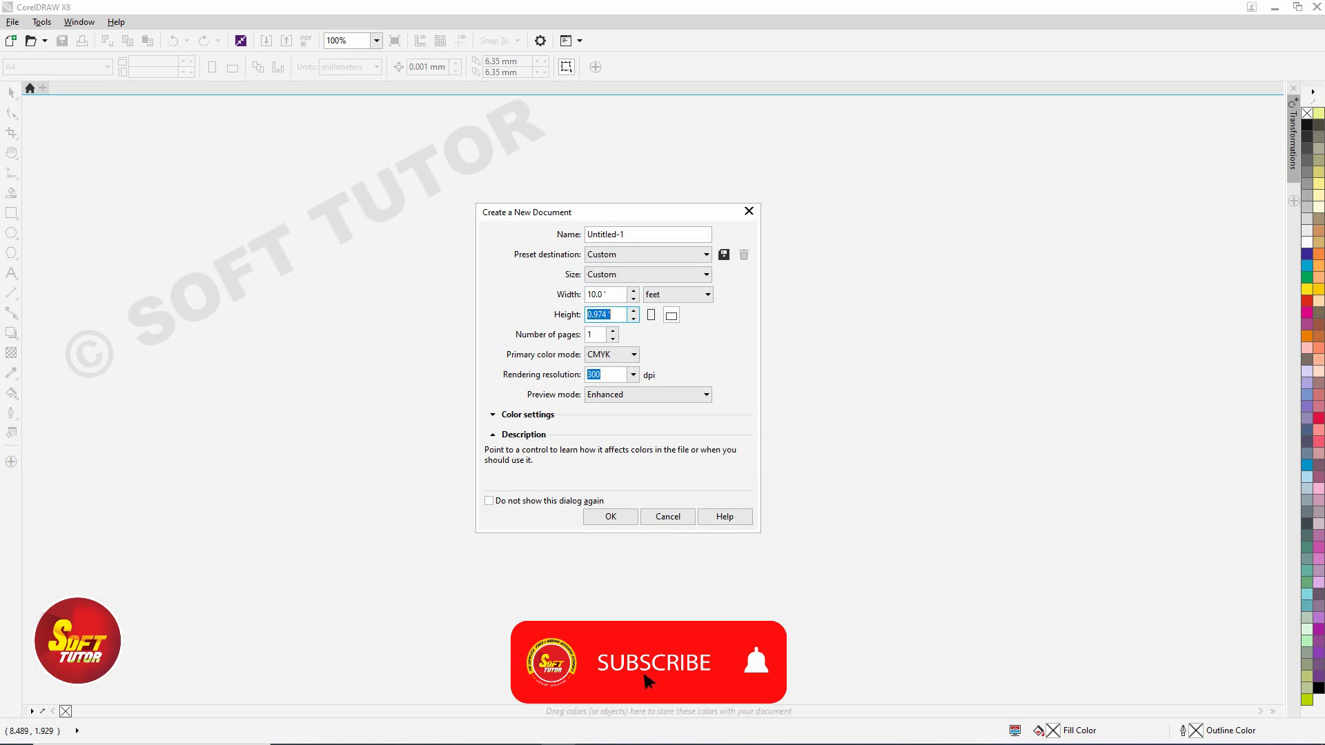
{"action": "type", "text": "10"}
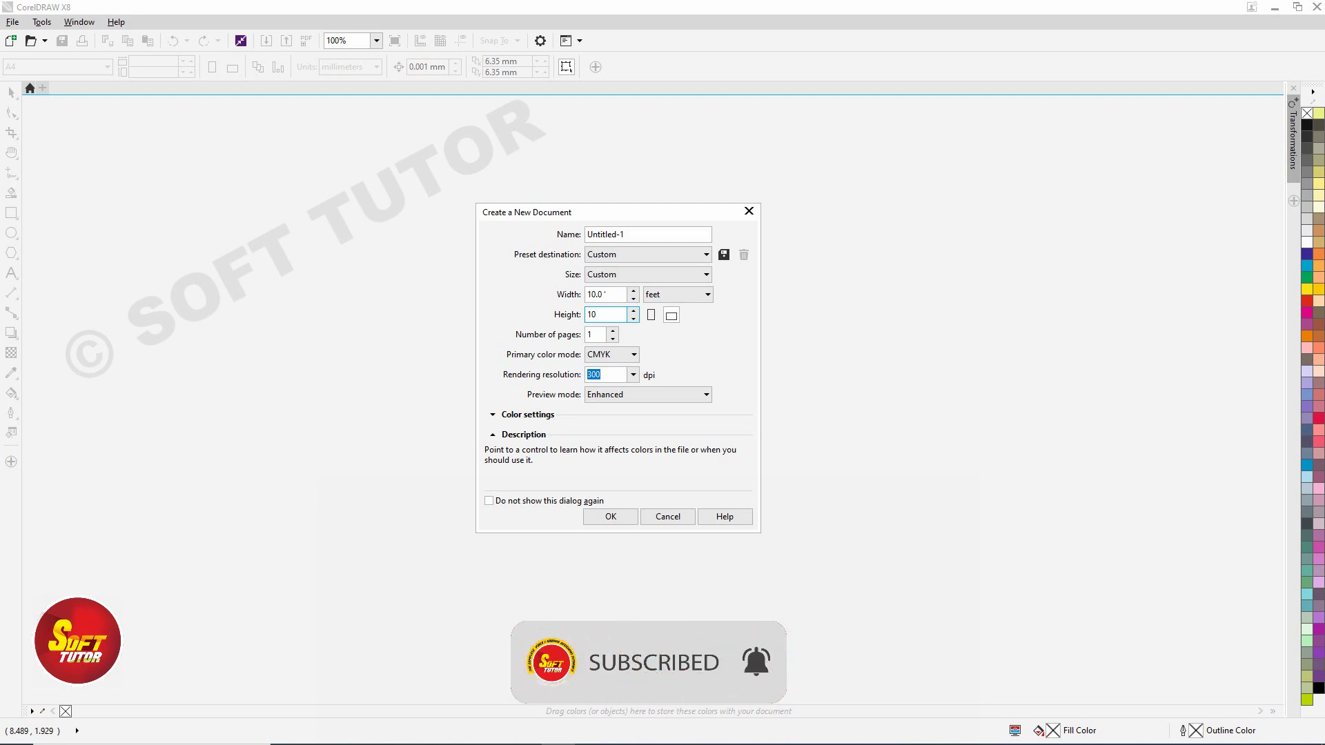
{"action": "key", "text": "Tab"}
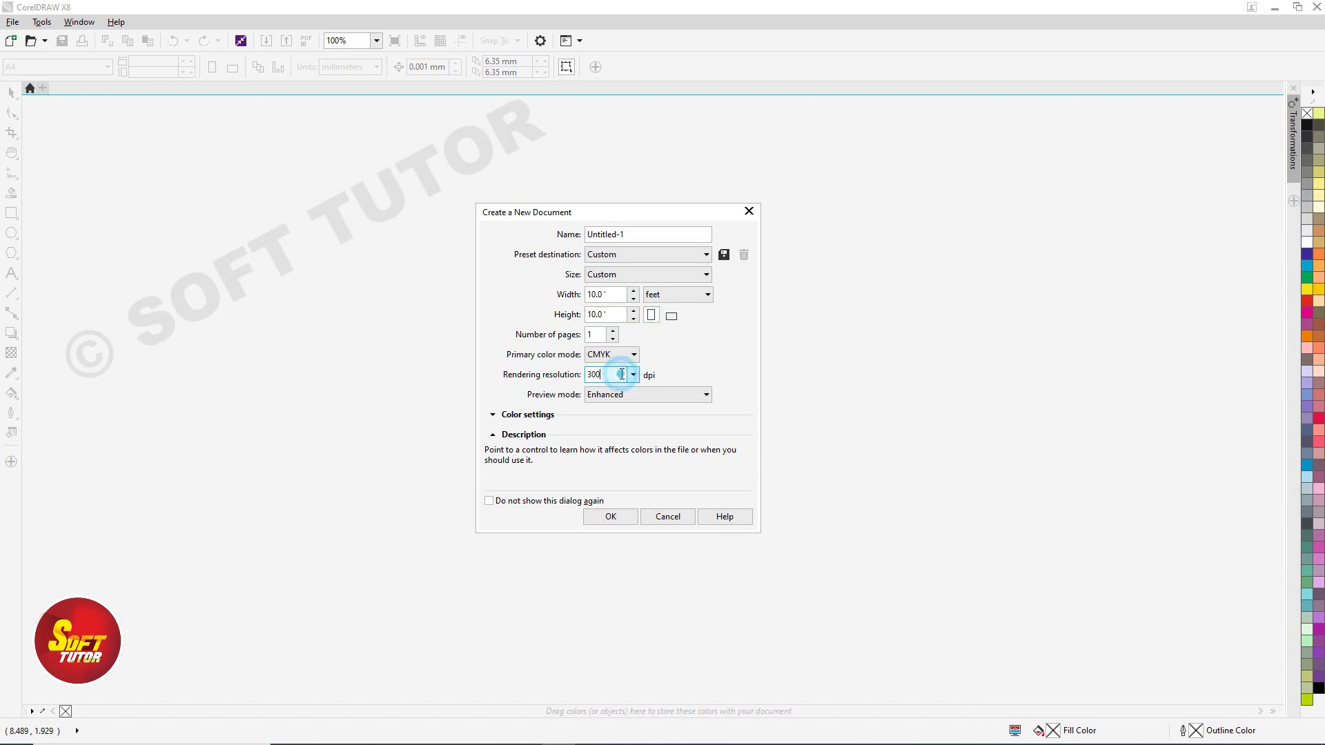
{"action": "type", "text": "72"}
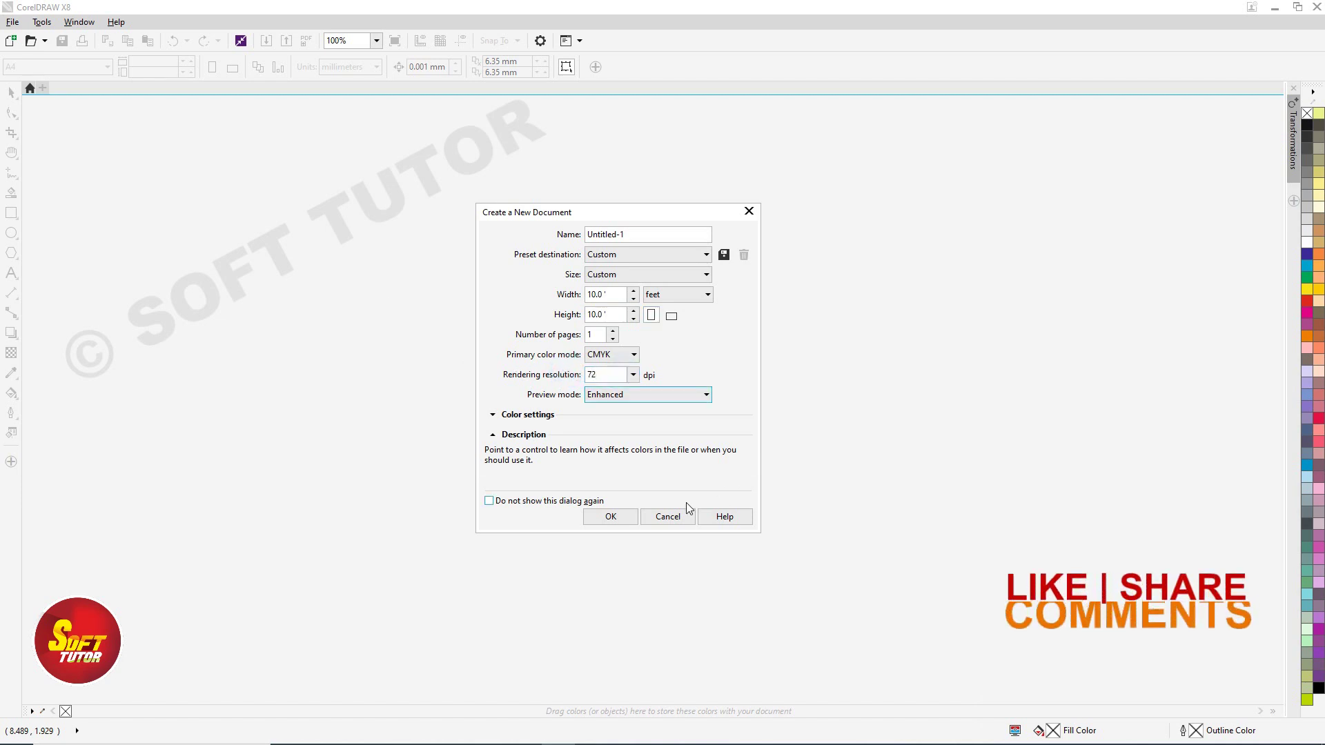
{"action": "left_click", "coordinate": [613, 518]}
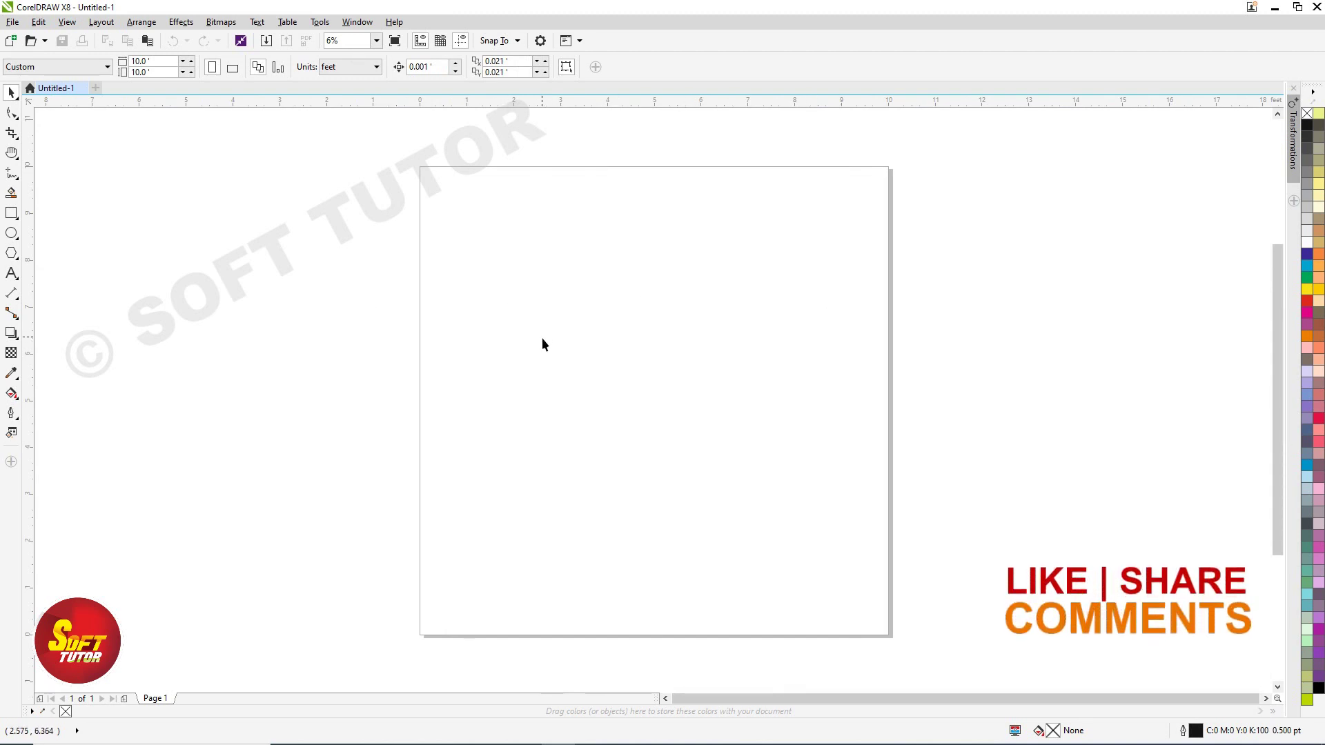
Step: Import Closeup-Lions-Wallpaper.jpg from the Desktop and place it on the canvas
{"action": "left_click", "coordinate": [265, 43]}
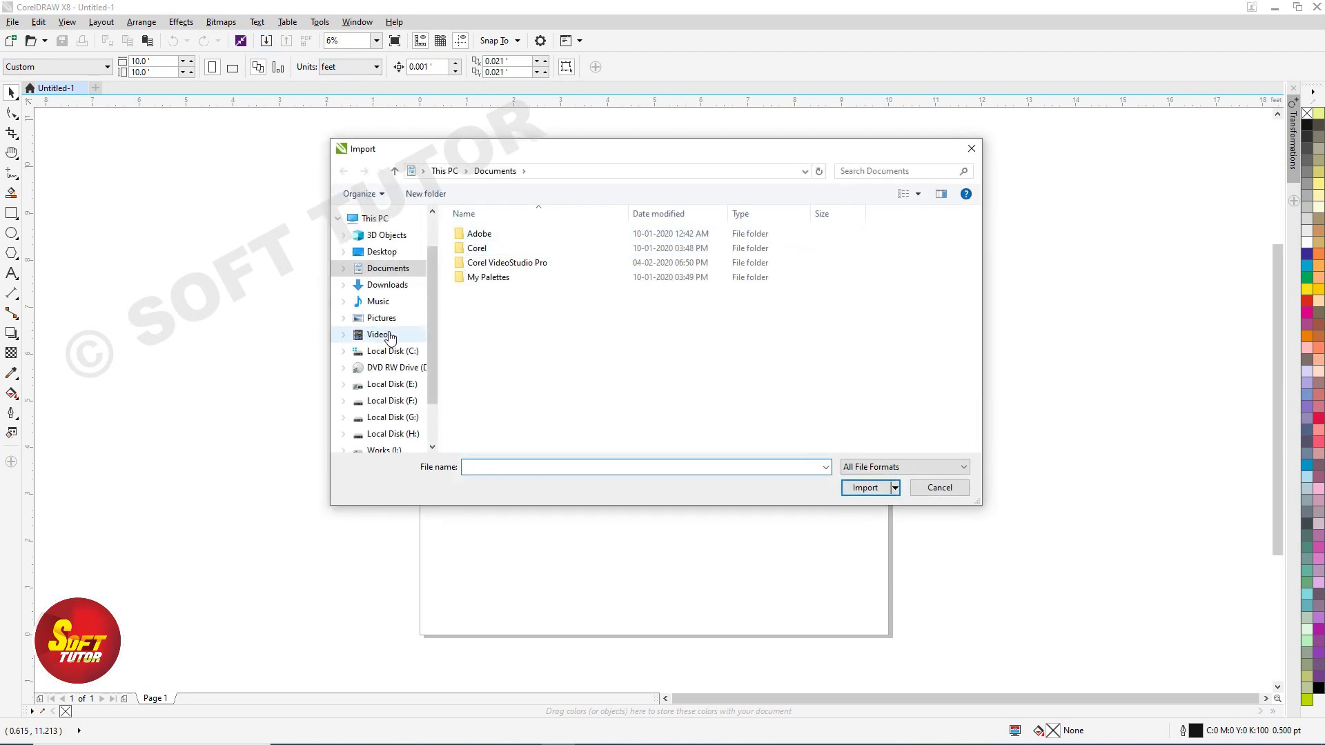
{"action": "left_click", "coordinate": [379, 252]}
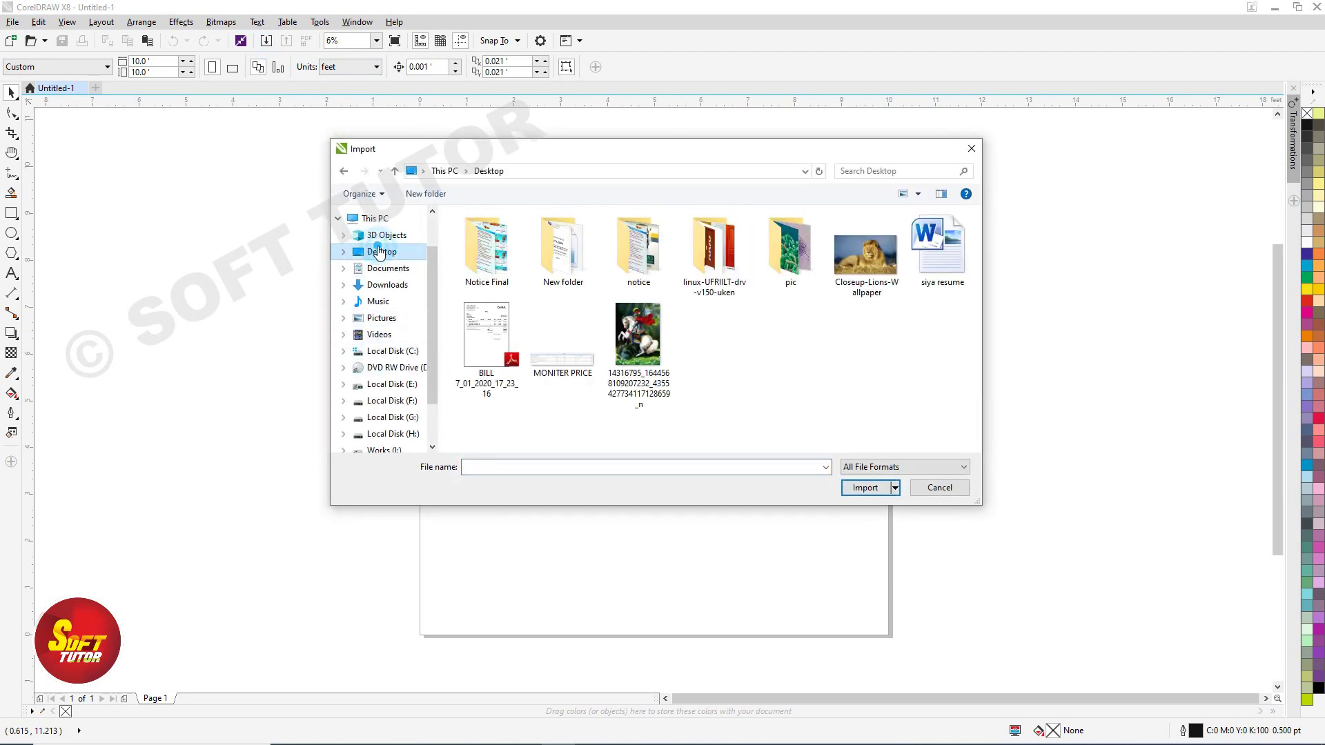
{"action": "double_click", "coordinate": [862, 254]}
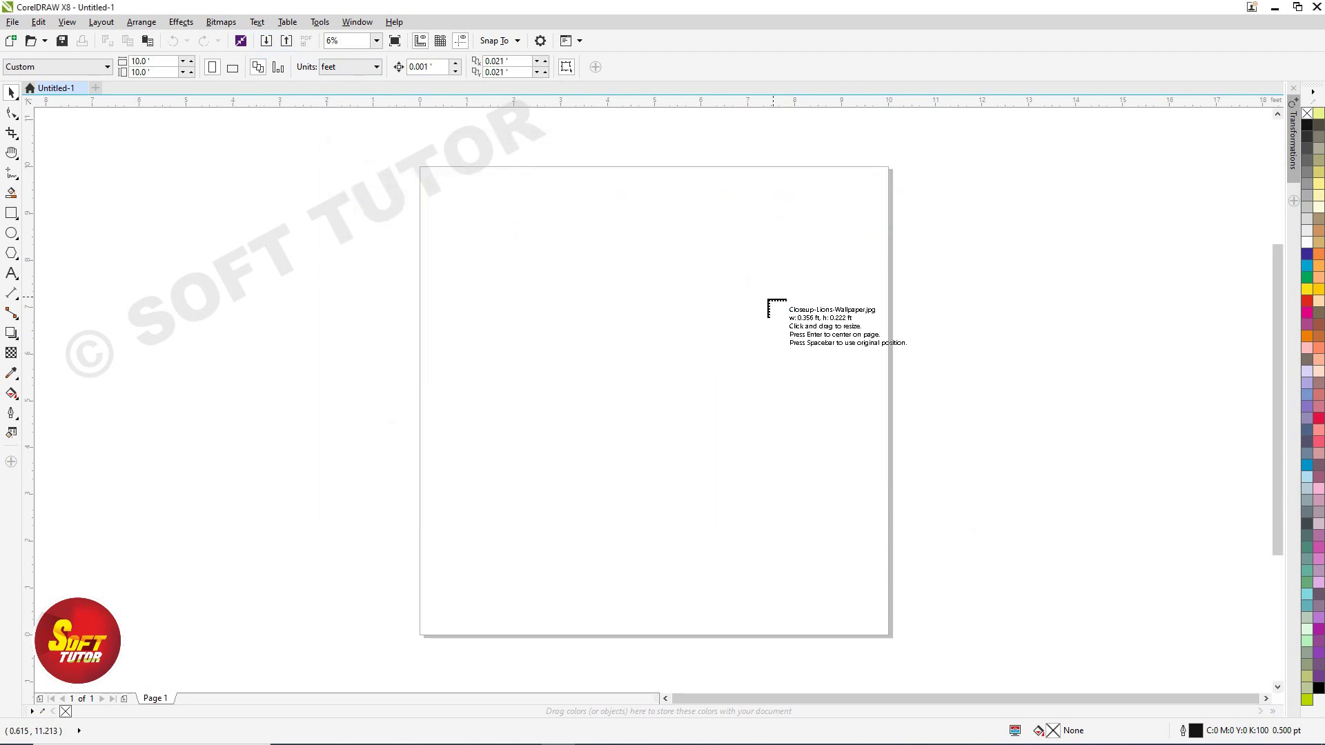
{"action": "left_click", "coordinate": [306, 237]}
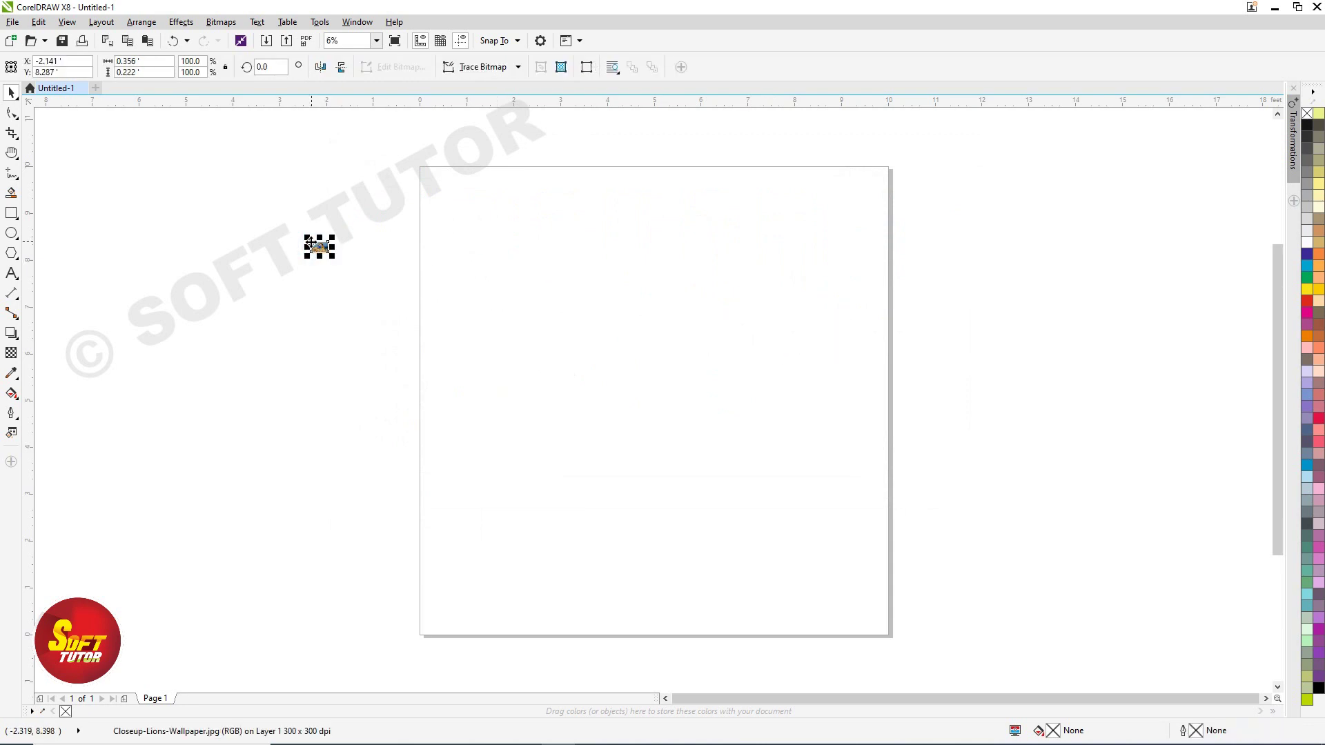
Step: Enlarge the lion photo and move it to the right of the page
{"action": "left_click_drag", "start_coordinate": [333, 256], "coordinate": [1094, 613]}
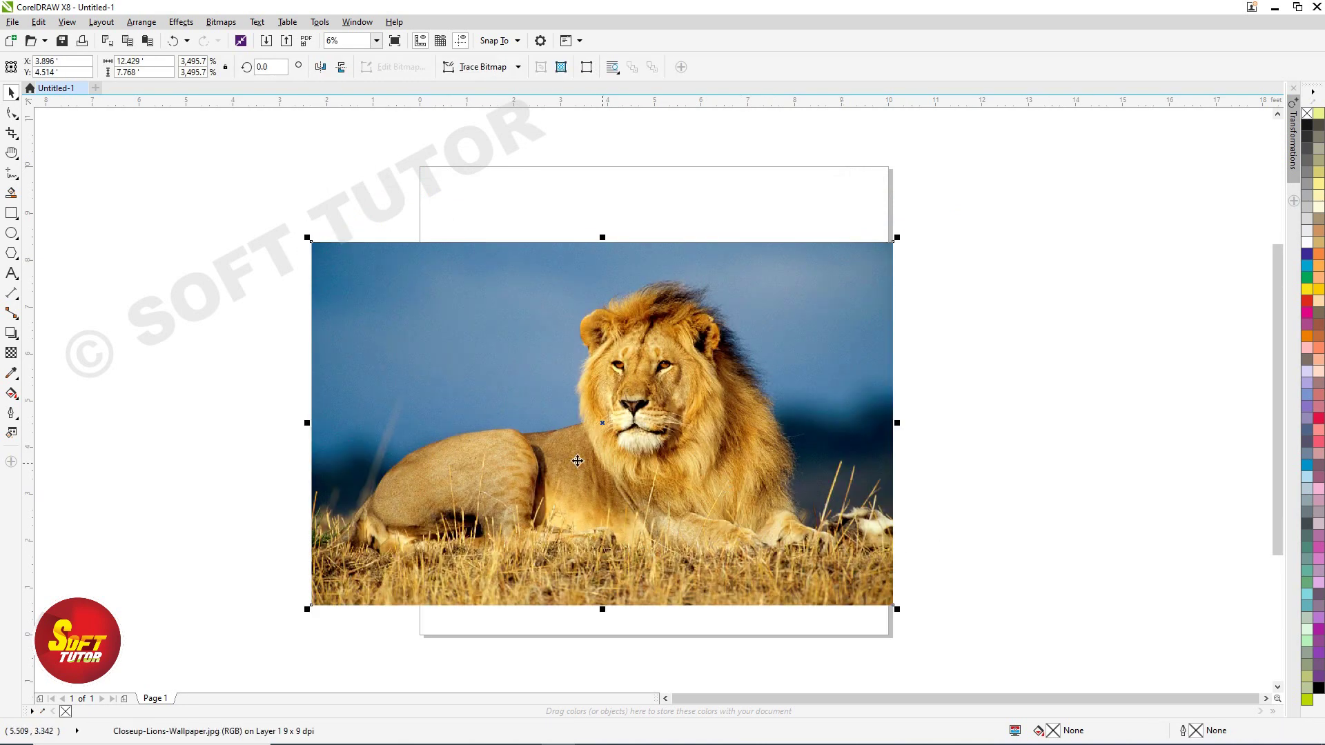
{"action": "mouse_move", "coordinate": [578, 461]}
{"action": "left_mouse_down"}
{"action": "mouse_move", "coordinate": [656, 414]}
{"action": "mouse_move", "coordinate": [892, 393]}
{"action": "left_mouse_up"}
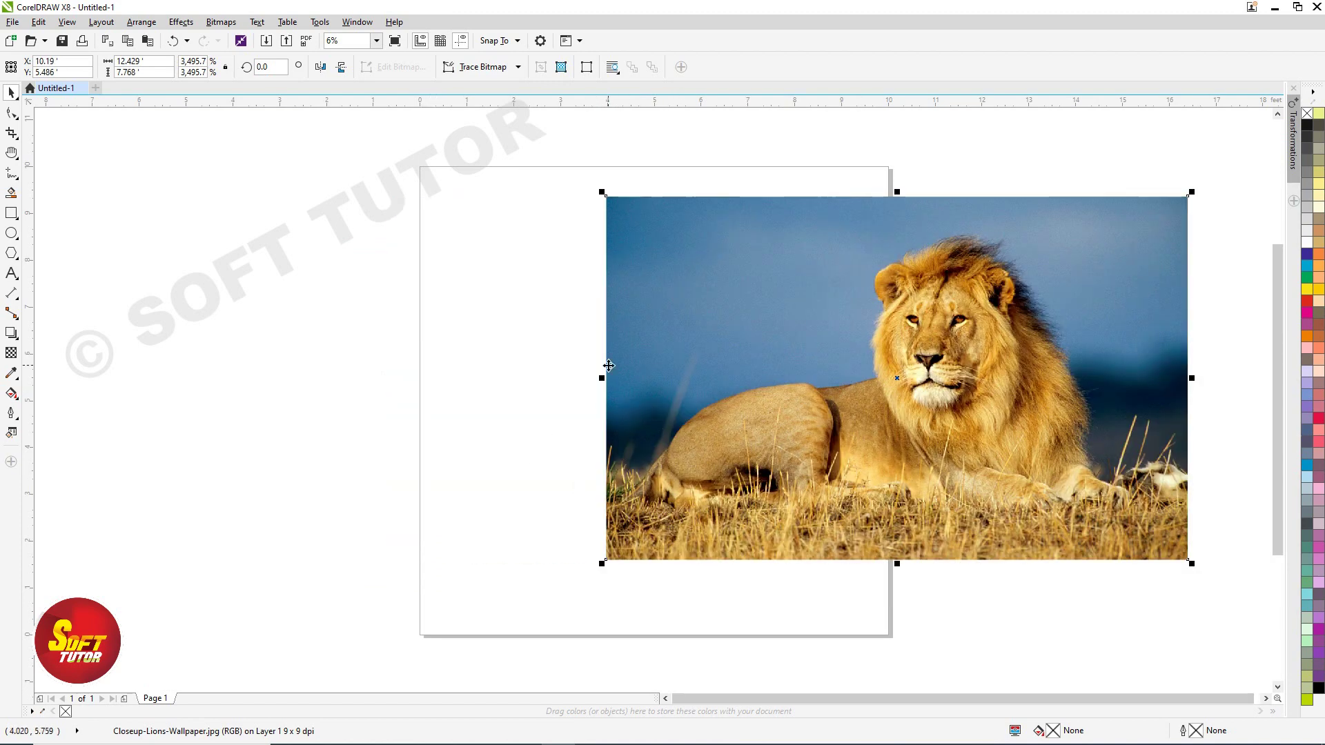
{"action": "scroll", "coordinate": [608, 366], "scroll_direction": "down", "scroll_amount": 2}
{"action": "left_click_drag", "start_coordinate": [610, 366], "coordinate": [837, 363]}
{"action": "left_click", "coordinate": [770, 218]}
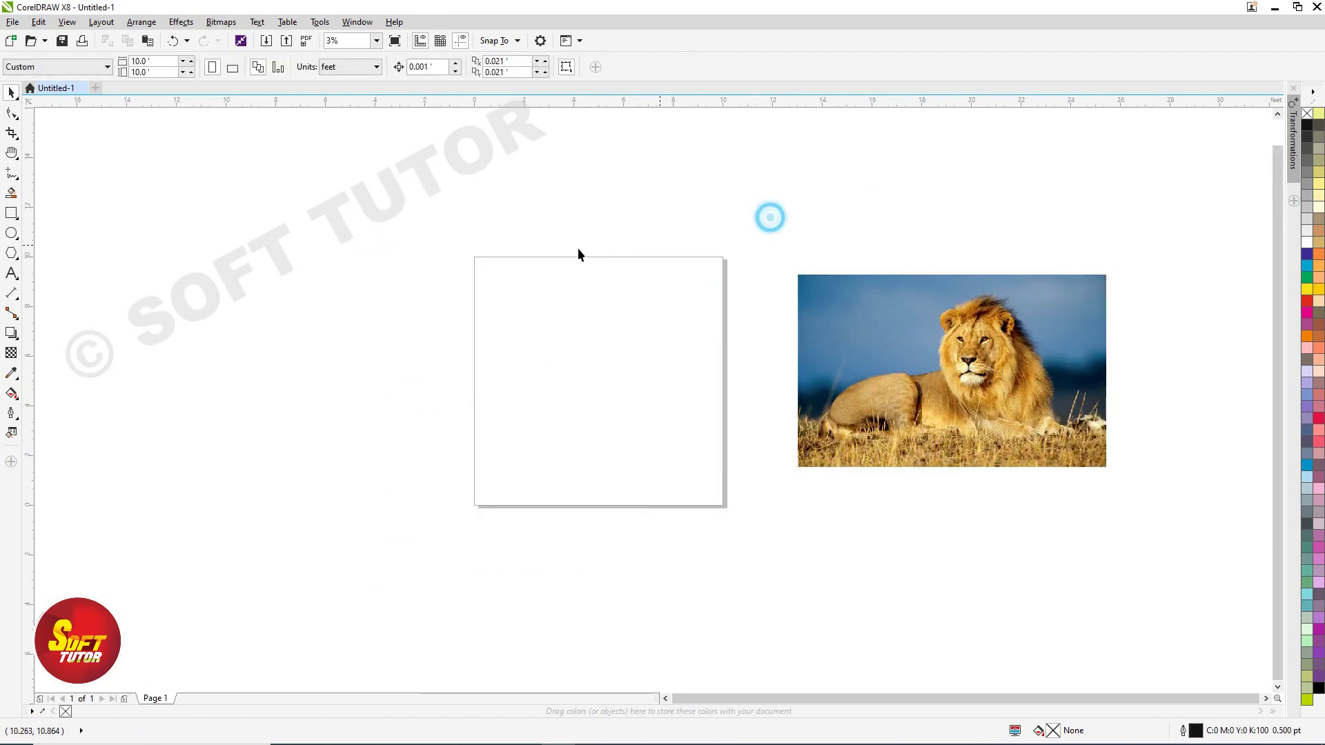
Step: Draw a page-sized rectangle and PowerClip the lion photo inside it
{"action": "double_click", "coordinate": [11, 214]}
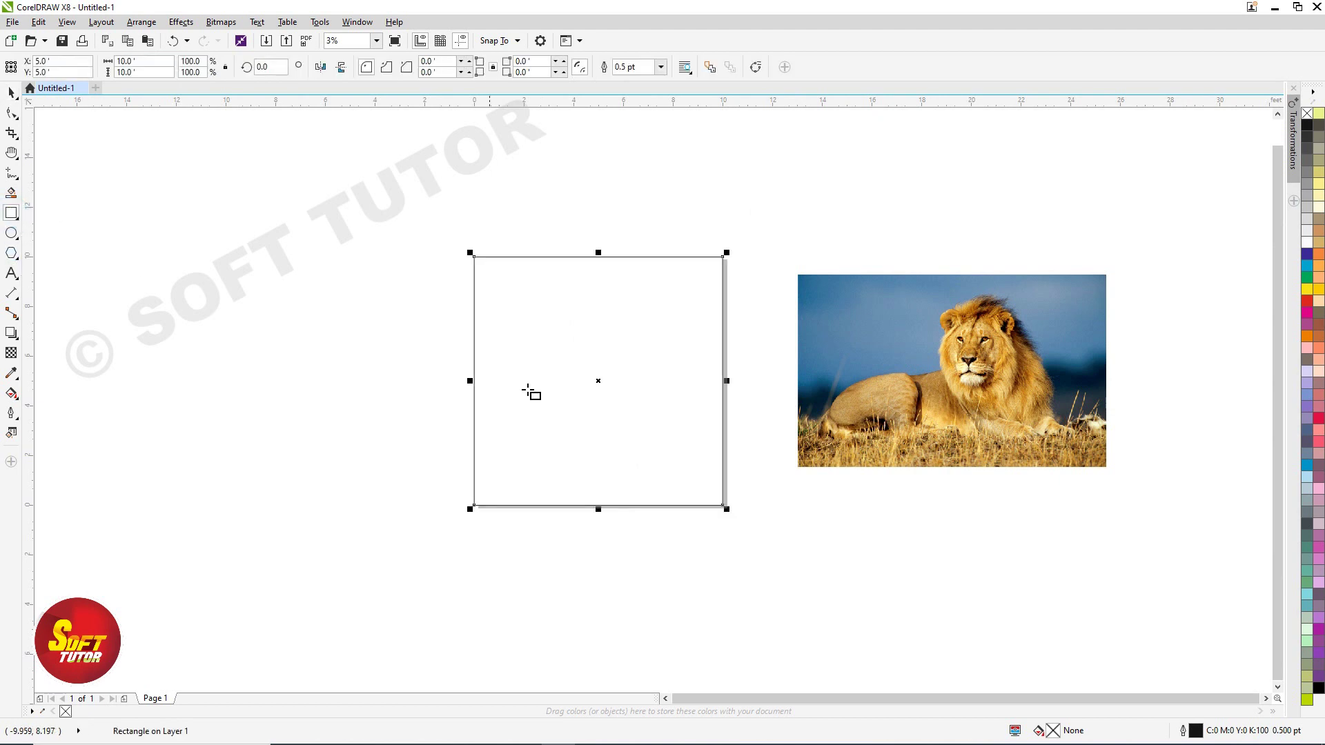
{"action": "left_click", "coordinate": [10, 92]}
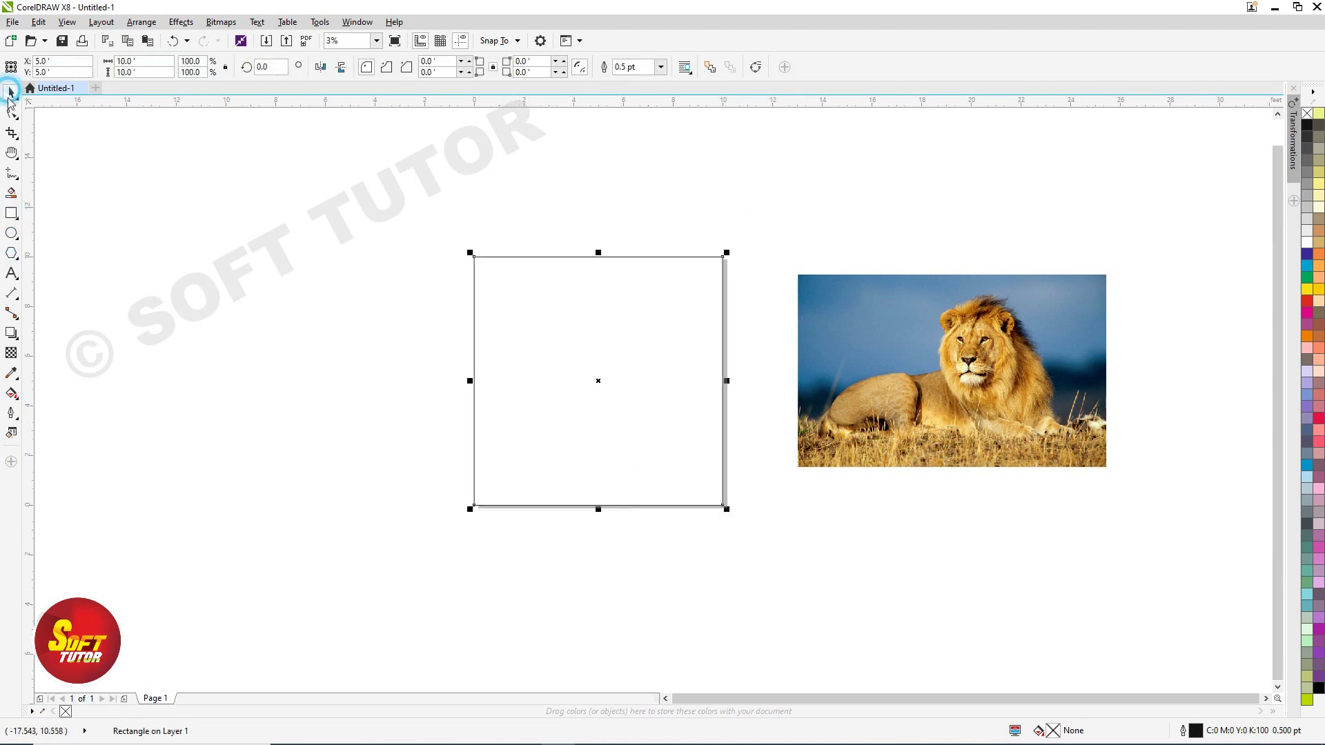
{"action": "left_click", "coordinate": [855, 370]}
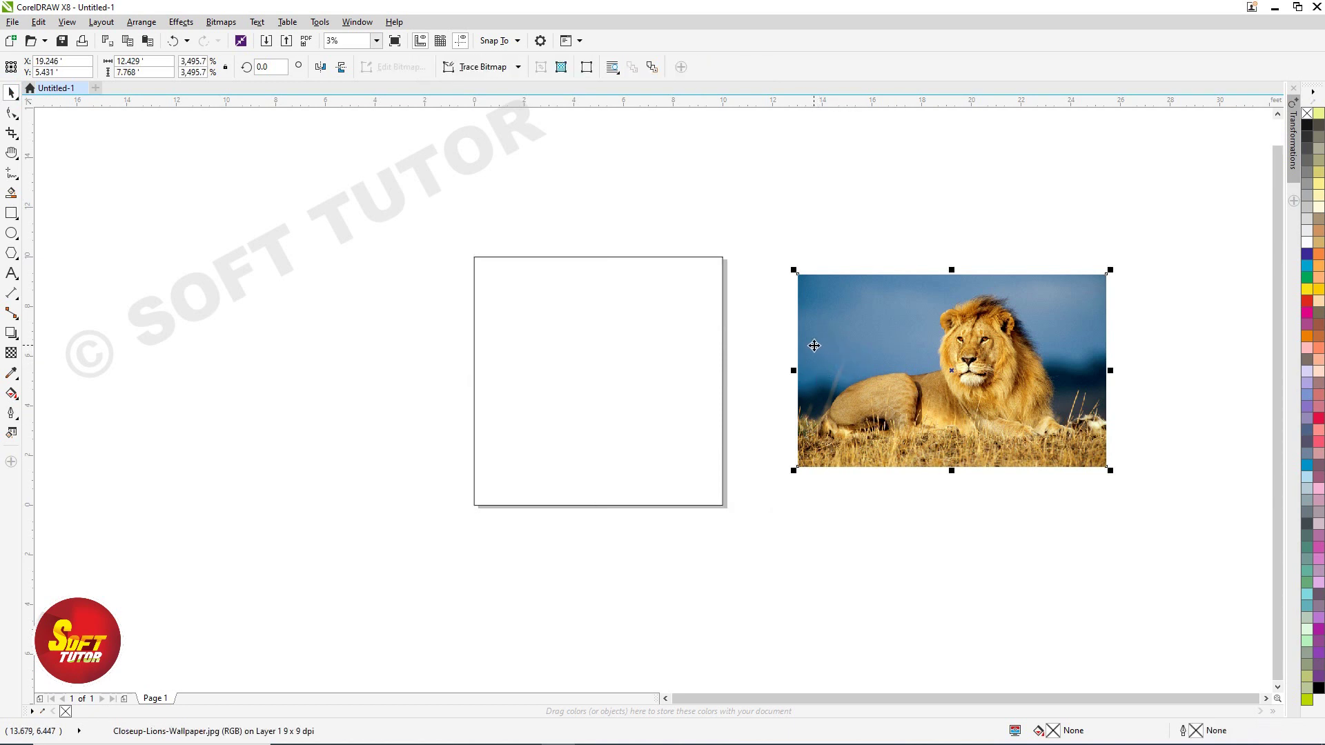
{"action": "left_click", "coordinate": [181, 22]}
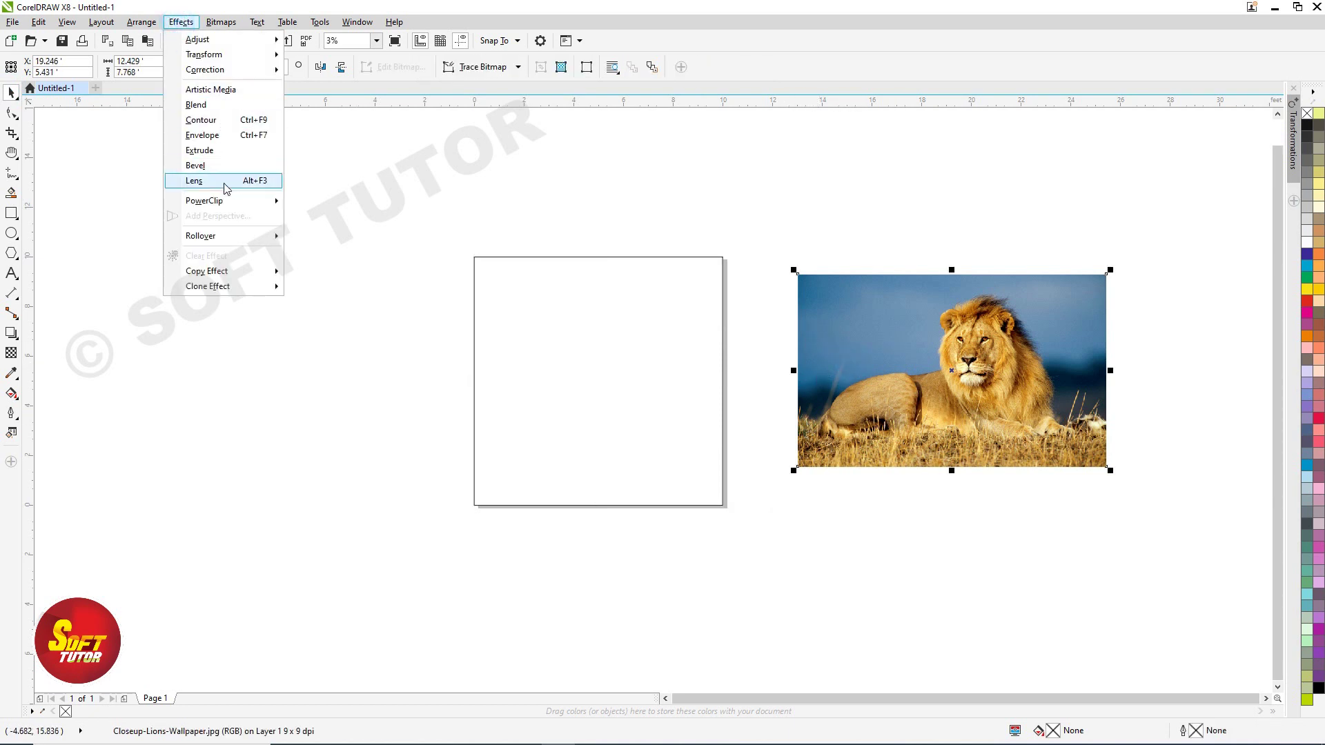
{"action": "mouse_move", "coordinate": [204, 201]}
{"action": "left_click", "coordinate": [338, 205]}
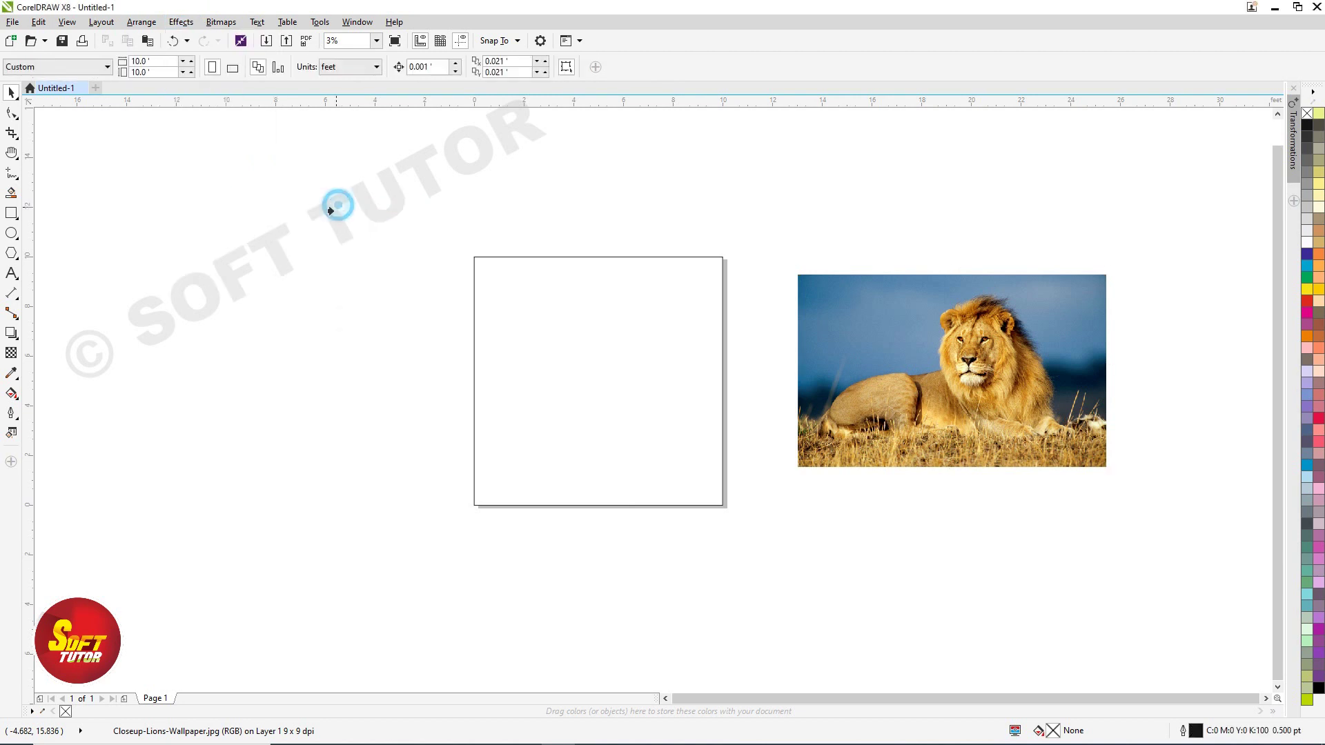
{"action": "left_click", "coordinate": [580, 364]}
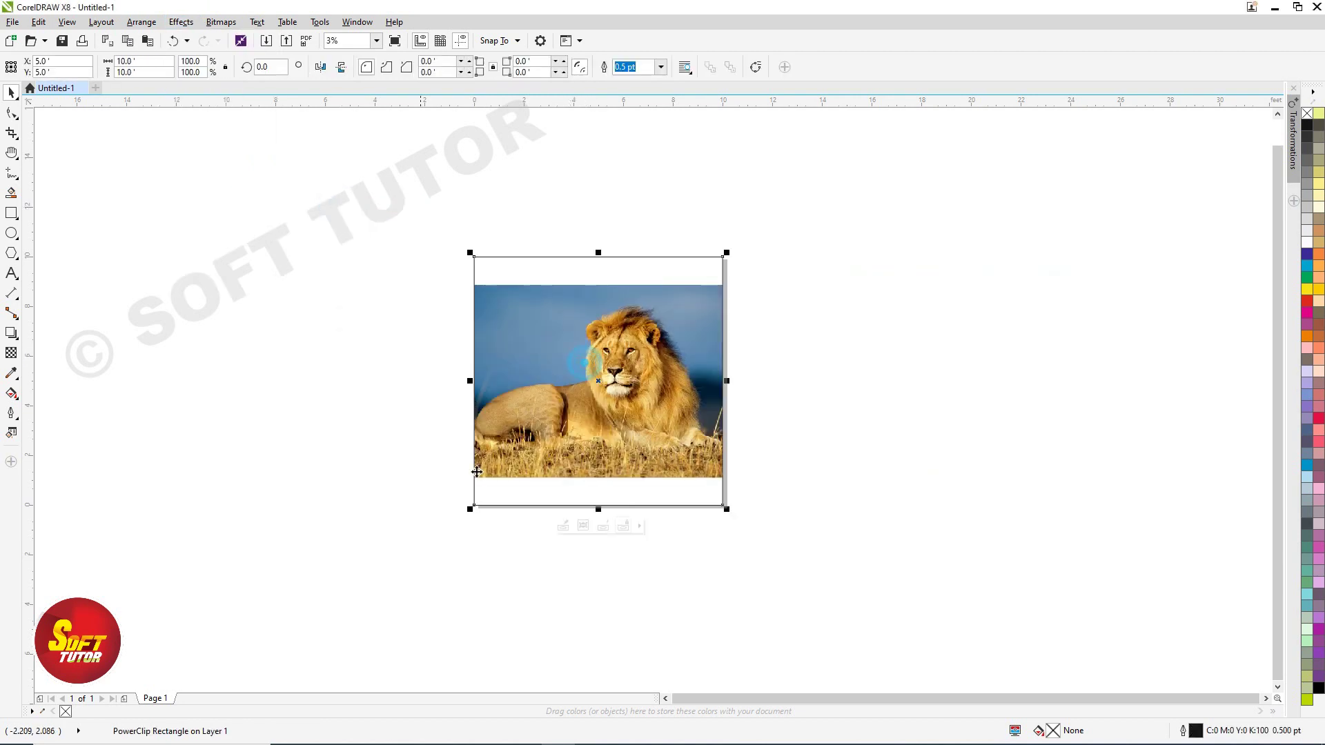
Step: Edit the PowerClip contents, enlarging the lion to fill the square frame
{"action": "left_click", "coordinate": [680, 367], "text": "ctrl"}
{"action": "left_click", "coordinate": [717, 325]}
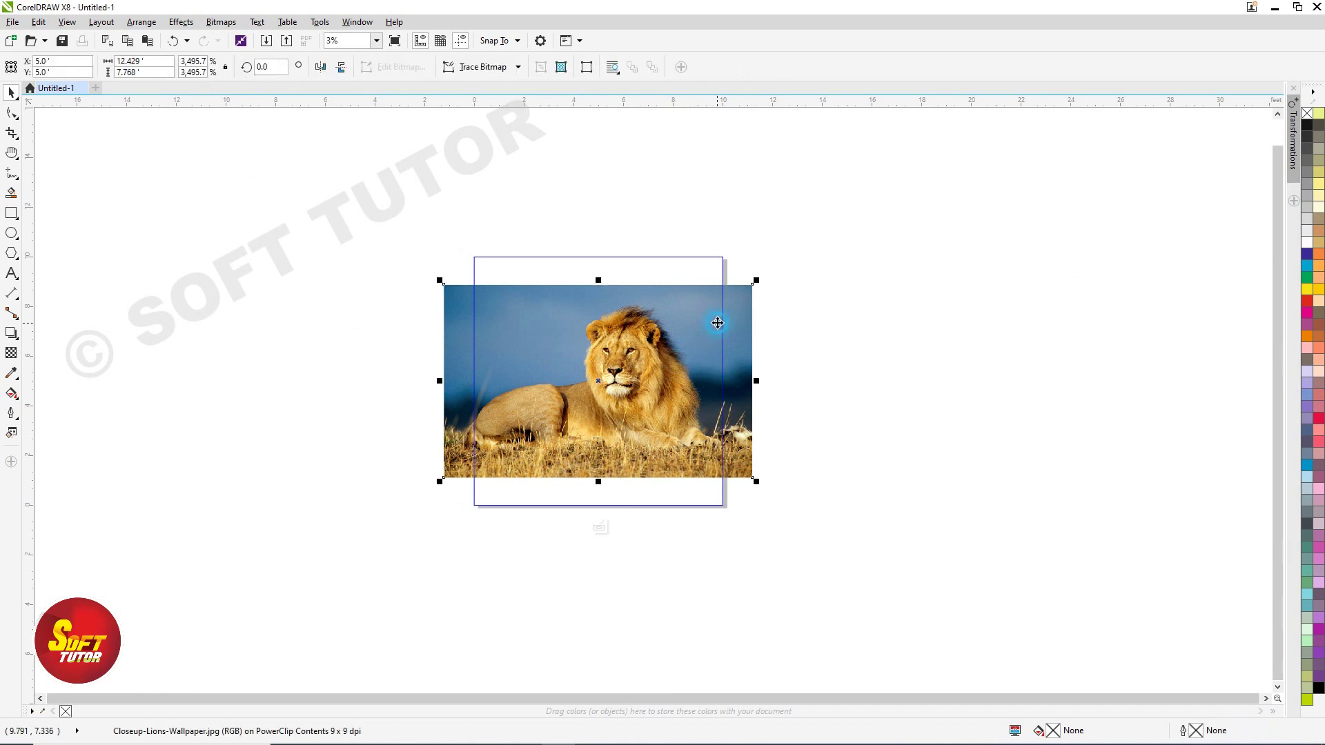
{"action": "left_click_drag", "start_coordinate": [757, 281], "coordinate": [807, 243]}
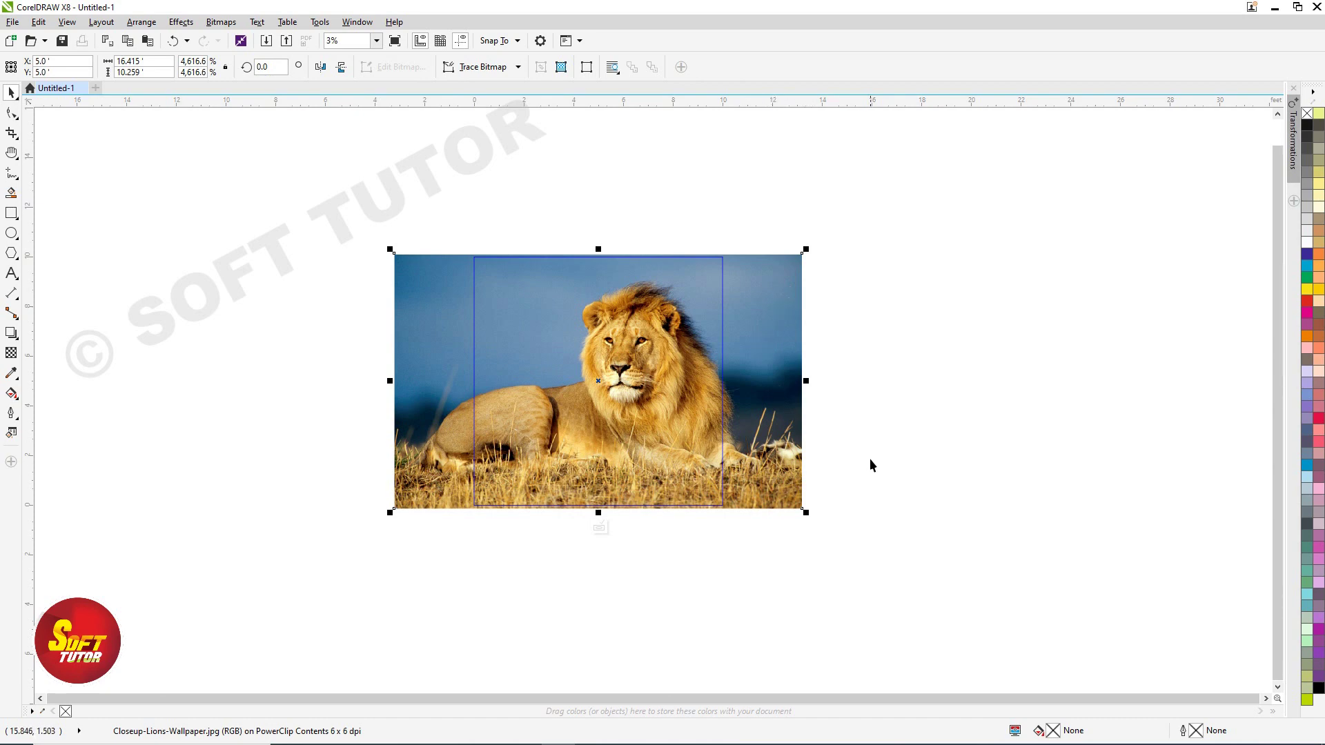
{"action": "left_click", "coordinate": [862, 404]}
{"action": "left_click", "coordinate": [631, 285]}
{"action": "scroll", "coordinate": [724, 257], "scroll_direction": "up", "scroll_amount": 3}
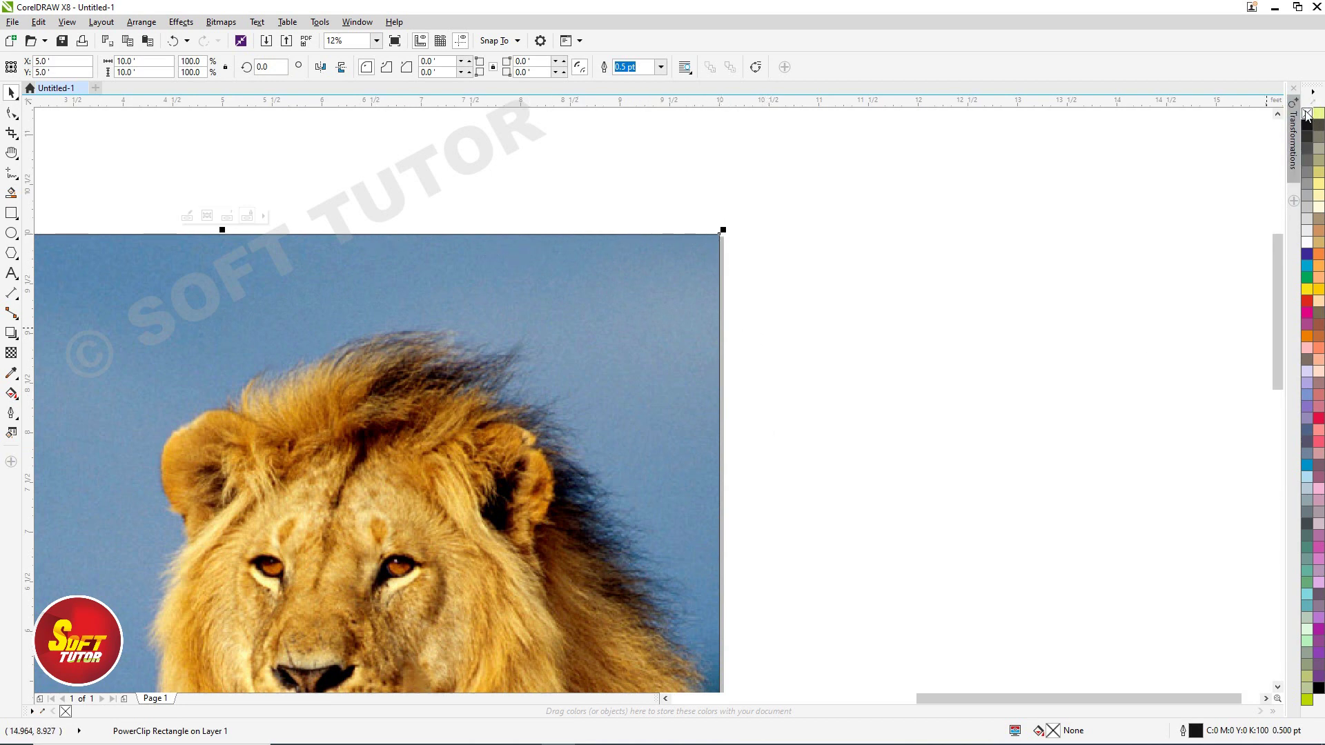
{"action": "left_click", "coordinate": [806, 316]}
{"action": "scroll", "coordinate": [709, 243], "scroll_direction": "down", "scroll_amount": 3}
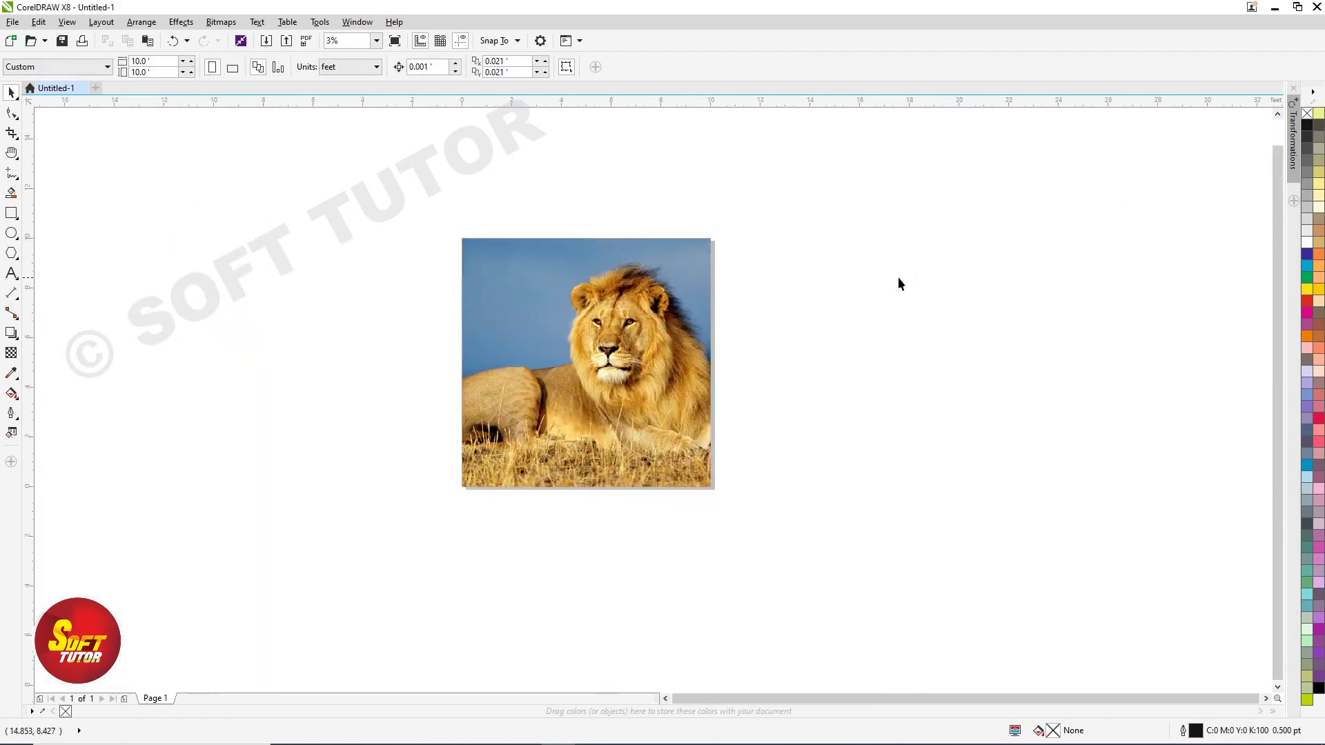
{"action": "left_click", "coordinate": [601, 290]}
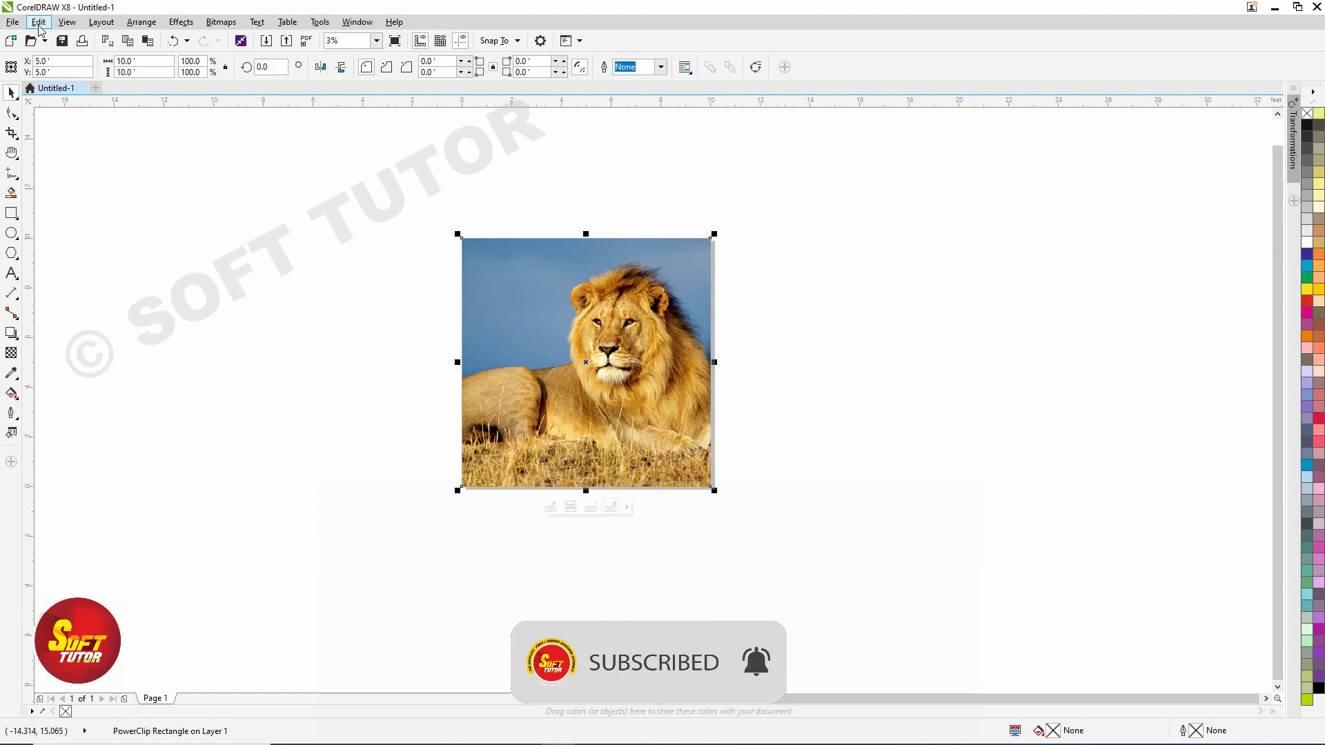
Step: Open the Print dialog and view the list of available printers
{"action": "left_click", "coordinate": [12, 21]}
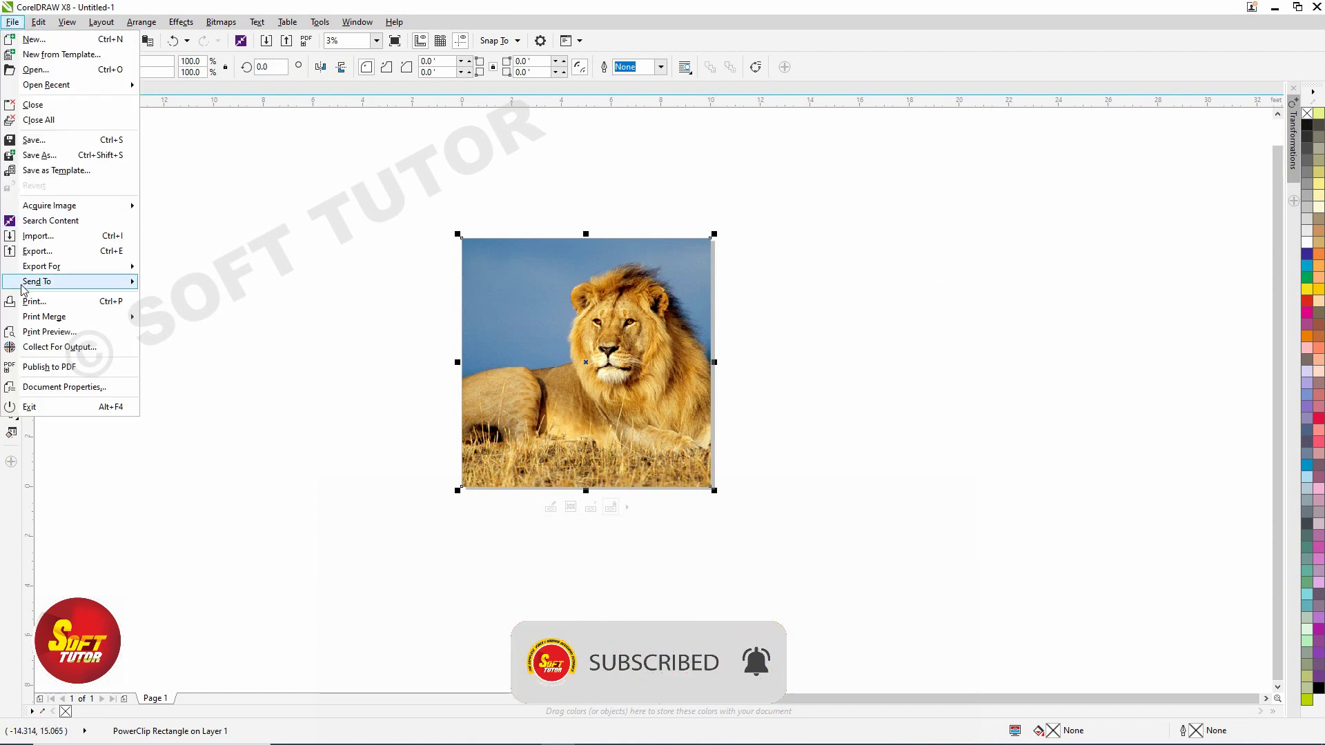
{"action": "key", "text": "Escape"}
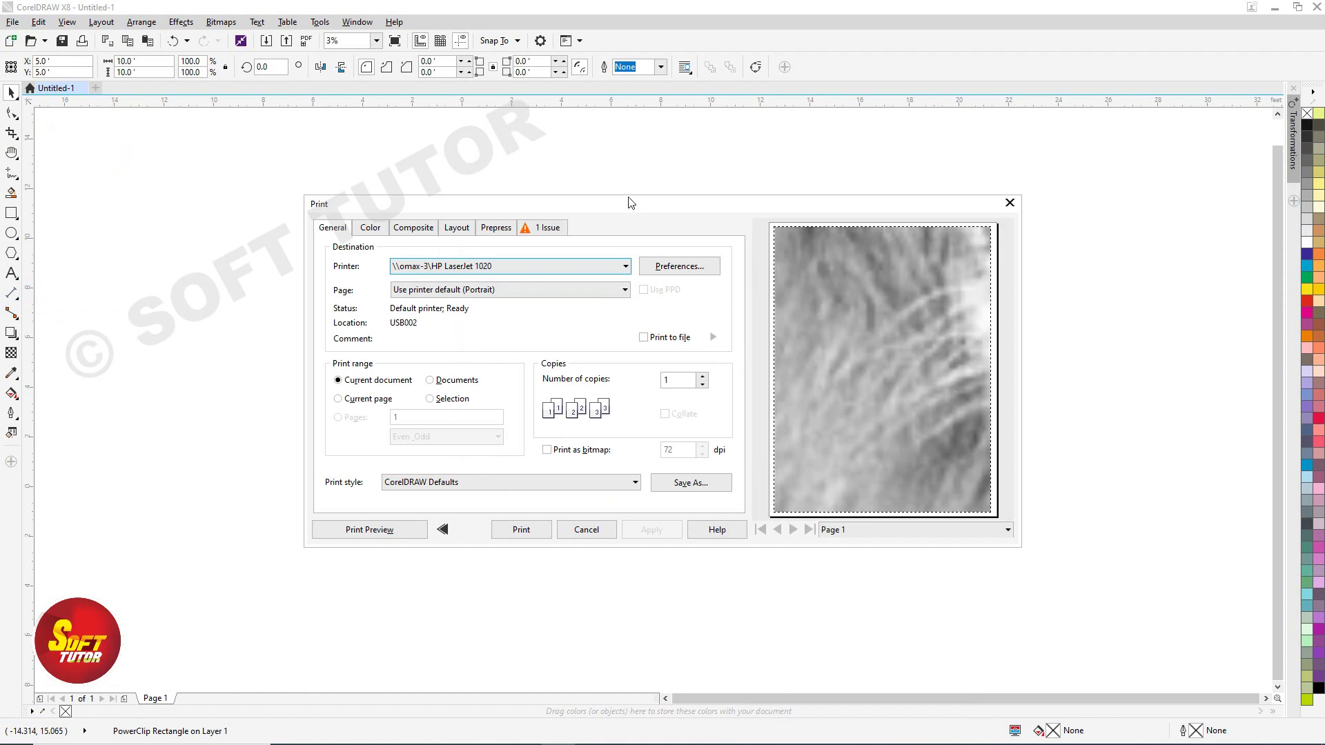
{"action": "mouse_move", "coordinate": [623, 203]}
{"action": "left_mouse_down"}
{"action": "mouse_move", "coordinate": [826, 175]}
{"action": "mouse_move", "coordinate": [583, 314]}
{"action": "left_mouse_up"}
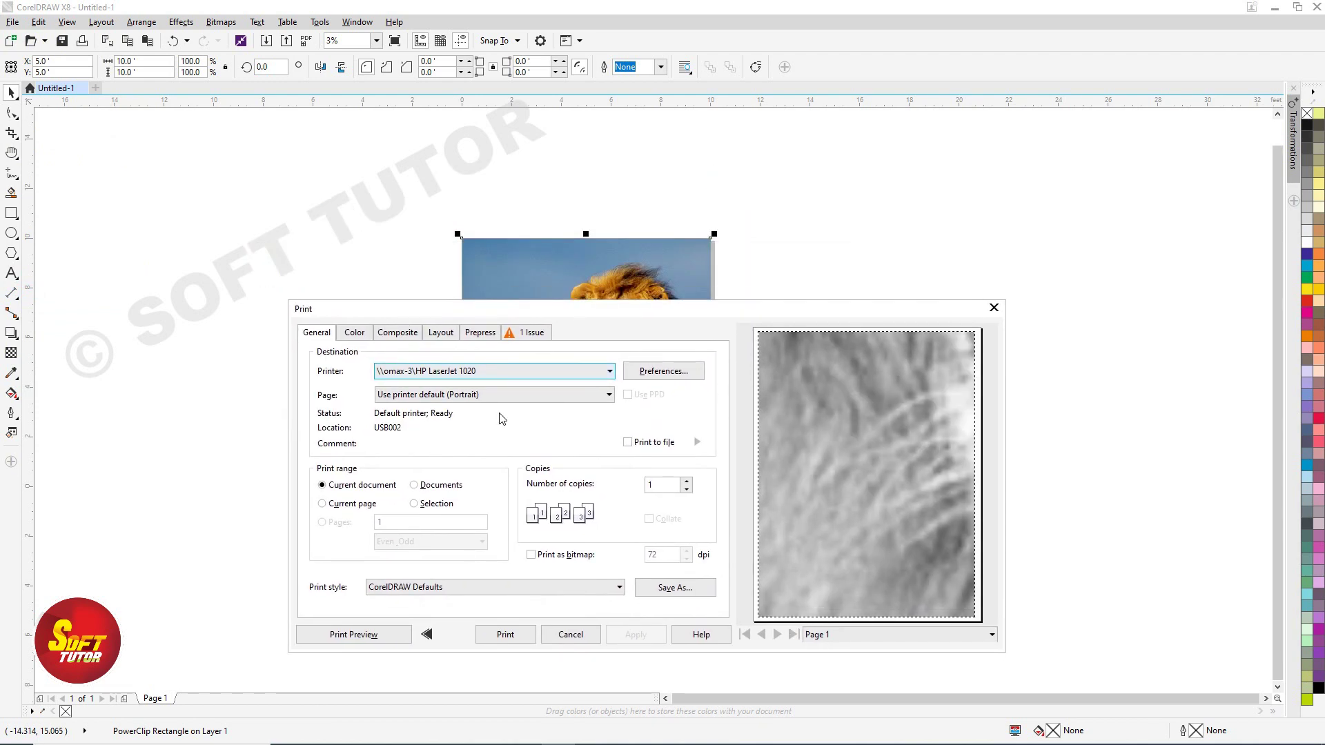
{"action": "left_click", "coordinate": [474, 370]}
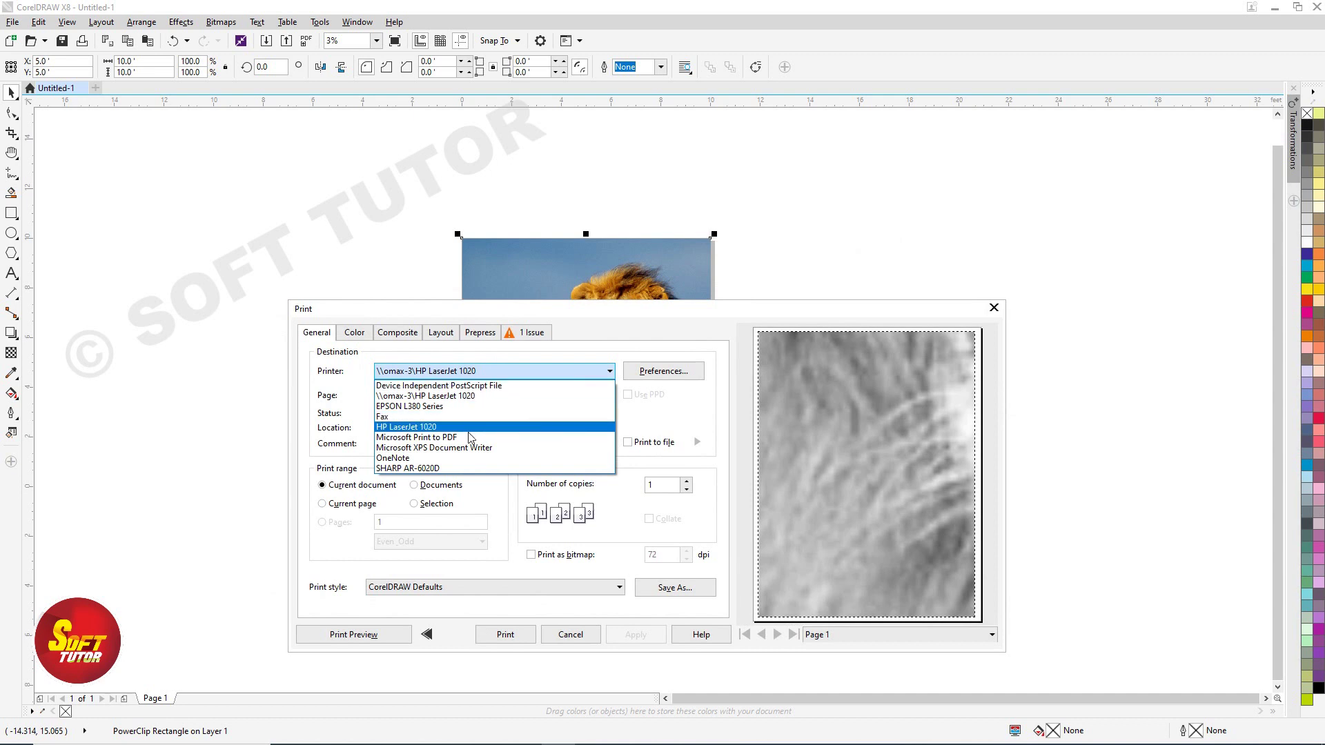
{"action": "left_click", "coordinate": [617, 354]}
Step: Choose the EPSON L380 Series printer and open its preferences
{"action": "left_click", "coordinate": [607, 371]}
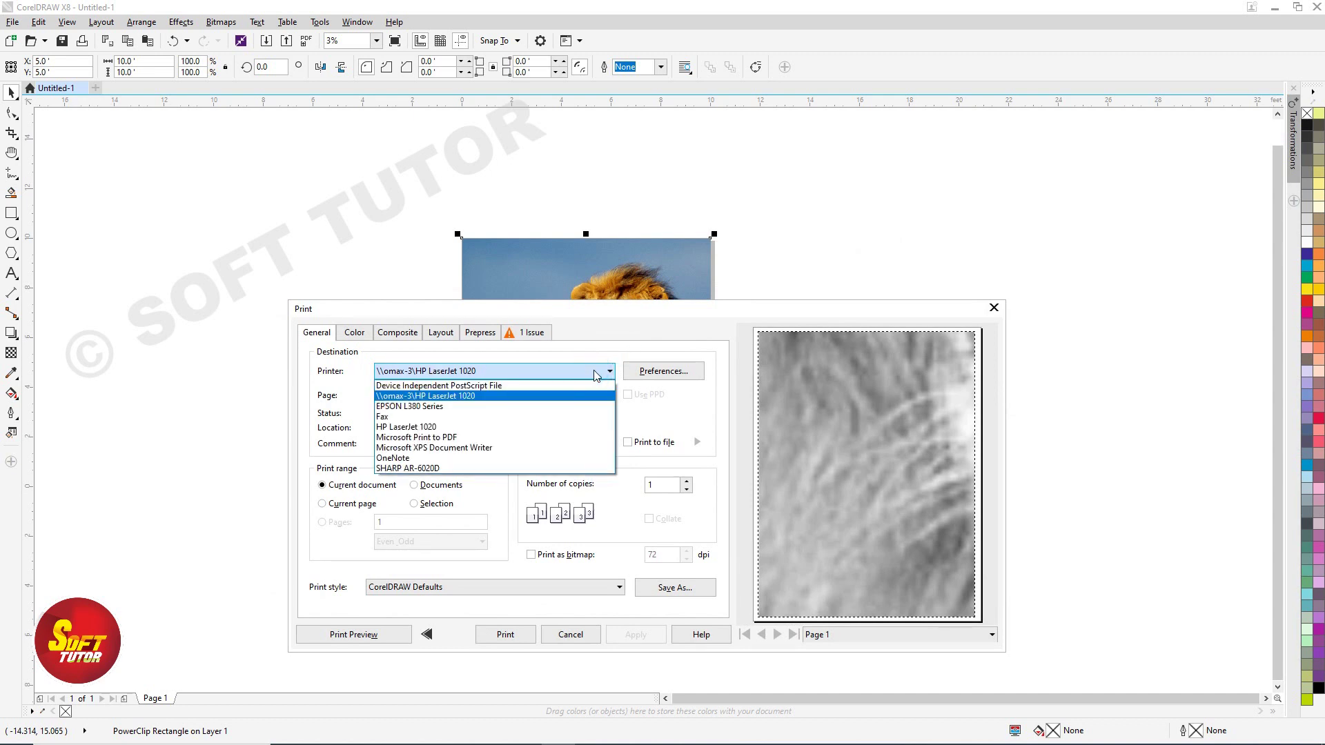
{"action": "left_click", "coordinate": [533, 385]}
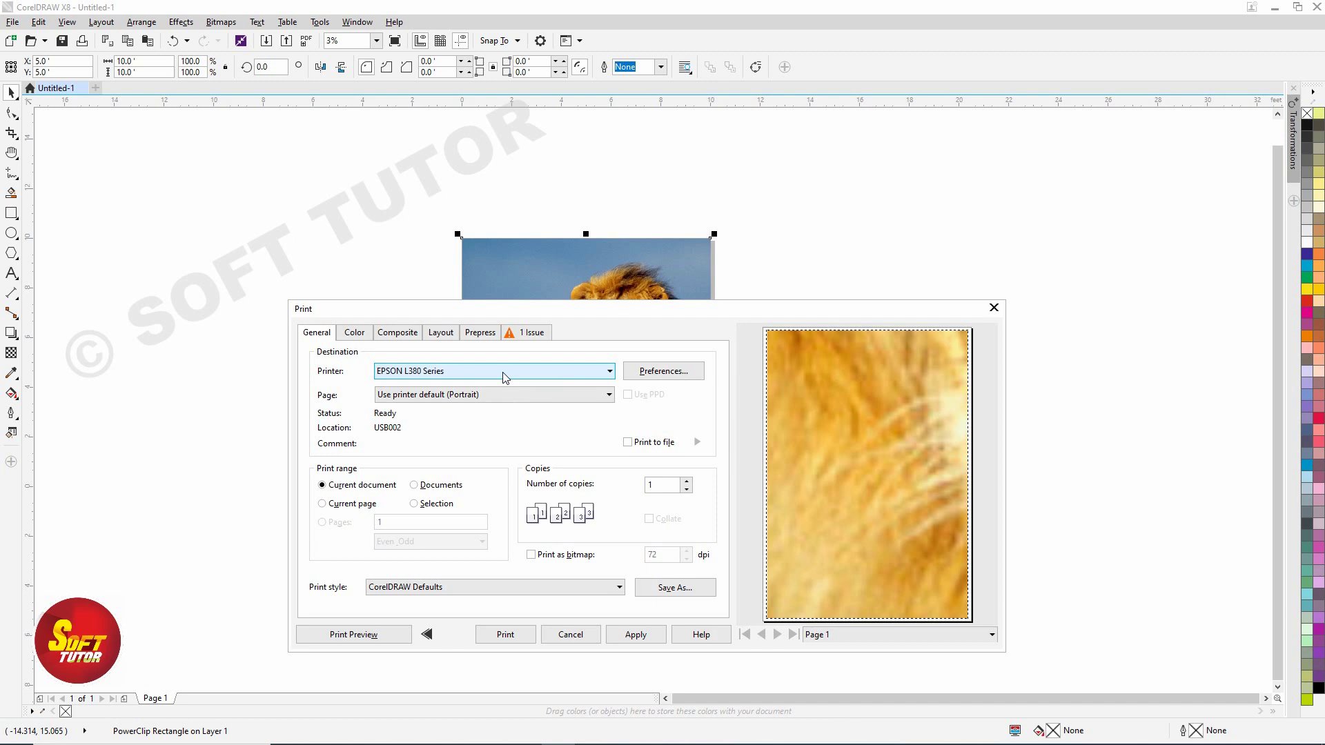
{"action": "left_click", "coordinate": [504, 374]}
{"action": "left_click", "coordinate": [650, 372]}
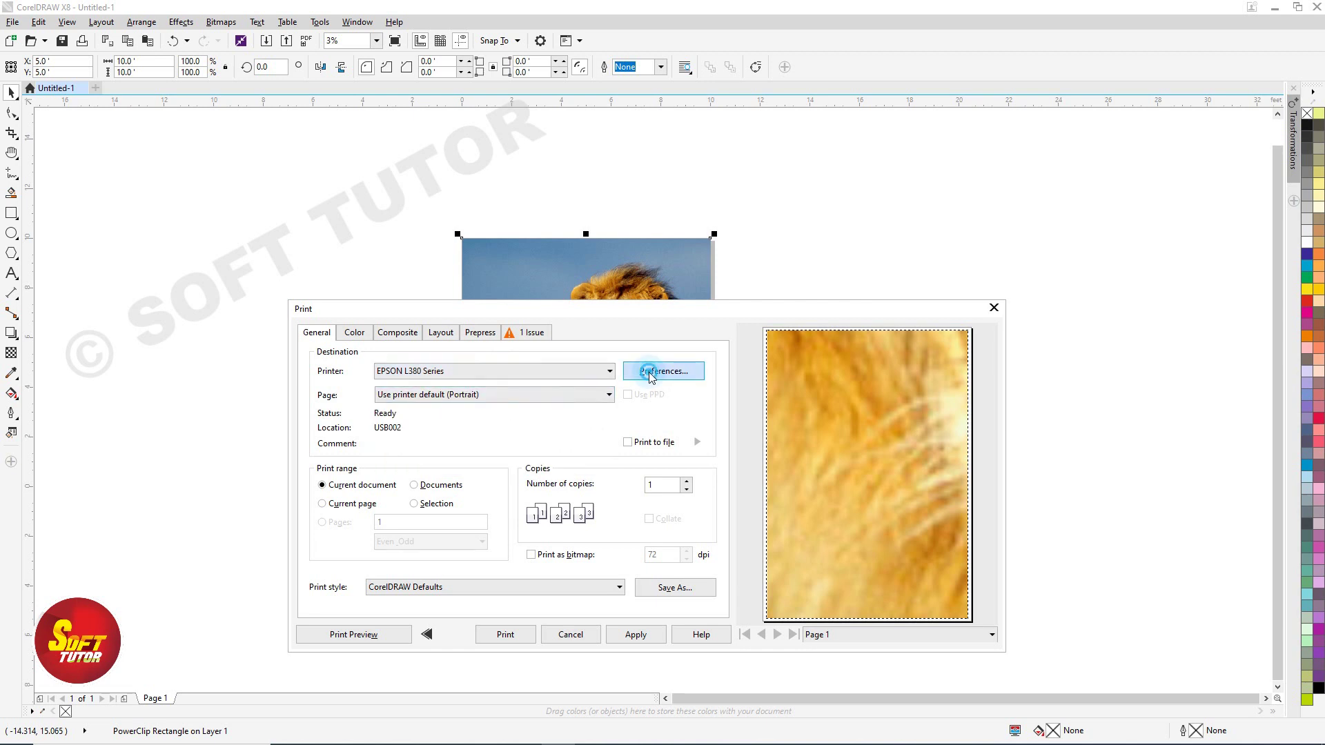
{"action": "left_click_drag", "start_coordinate": [525, 366], "coordinate": [568, 205]}
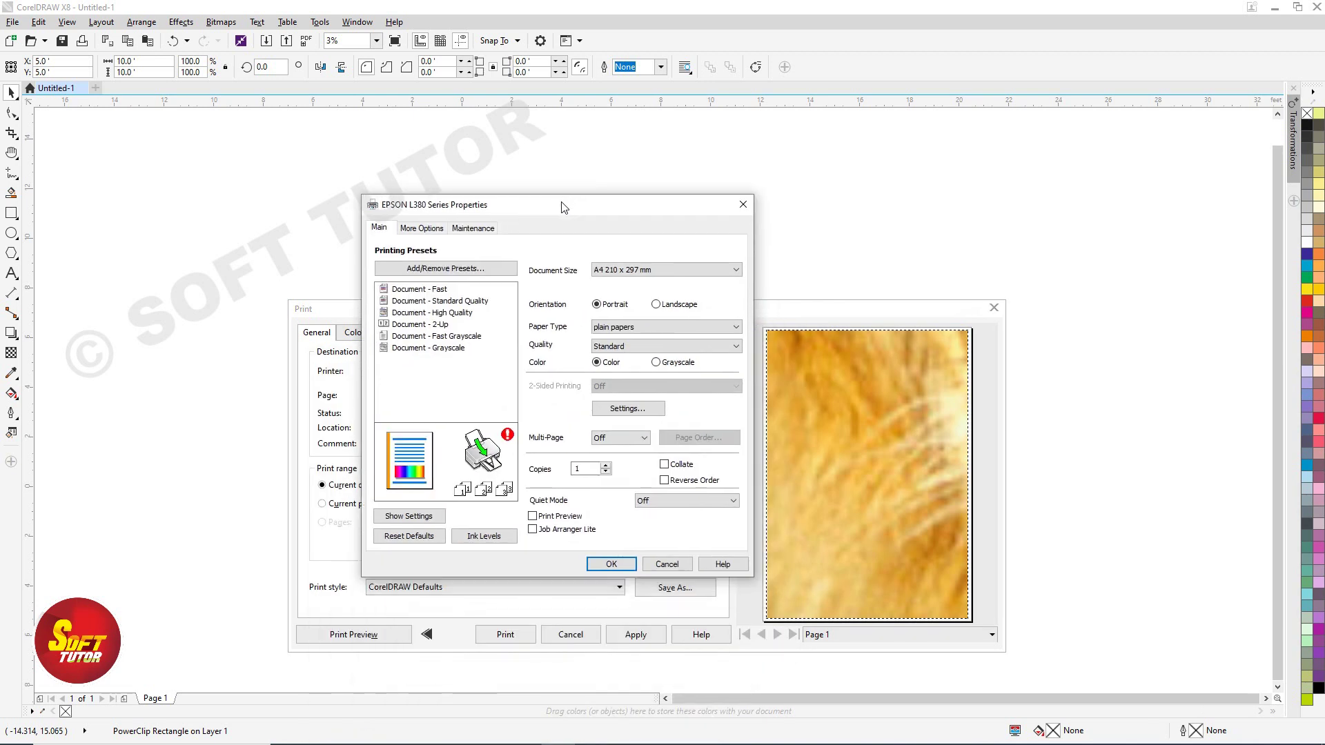
Step: Set the EPSON paper size to User-Defined, 8.00 × 8.00 inches
{"action": "left_click", "coordinate": [711, 268]}
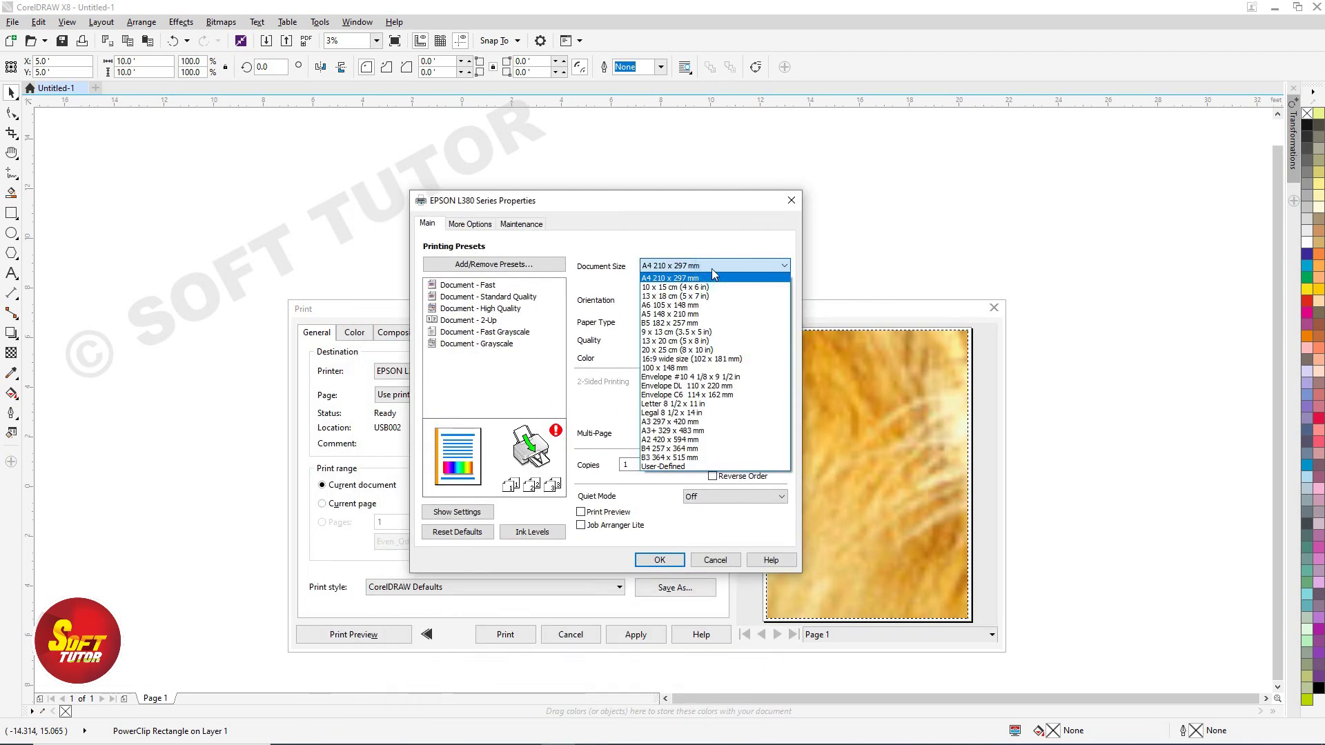
{"action": "left_click", "coordinate": [669, 266]}
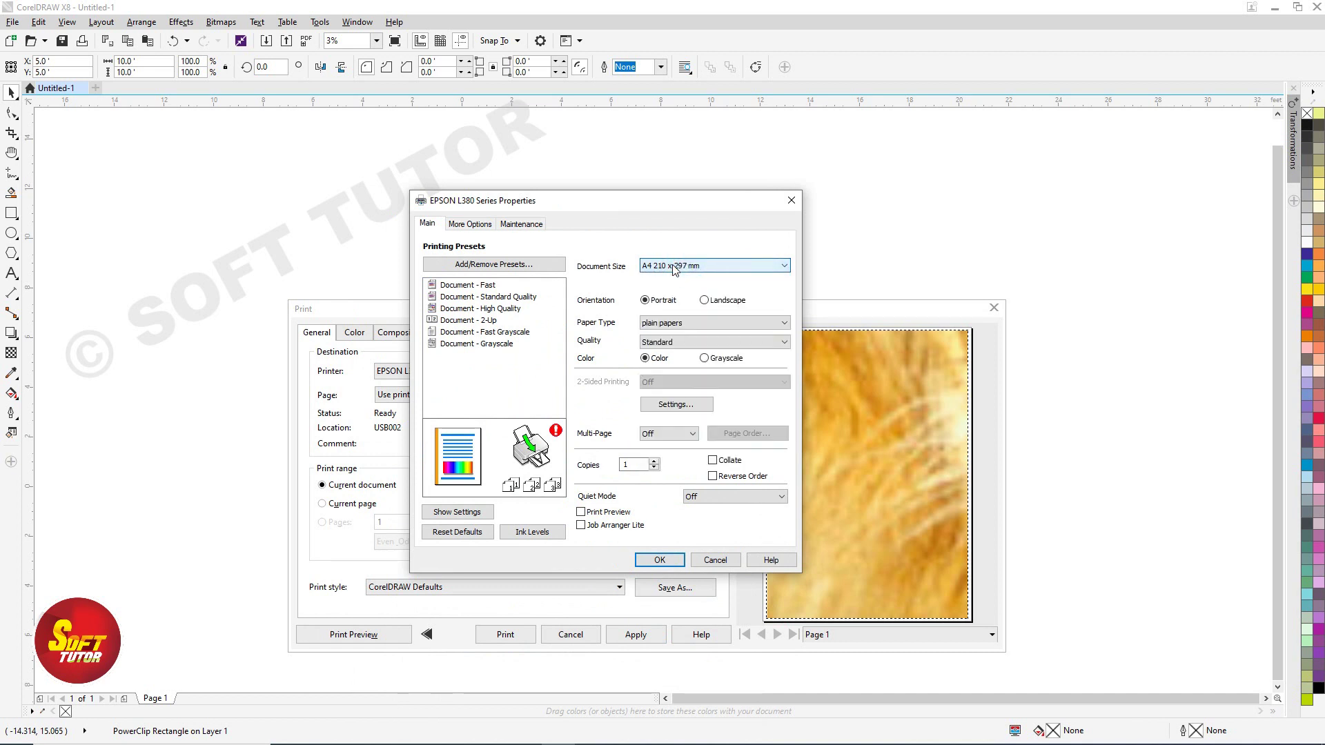
{"action": "left_click", "coordinate": [674, 269]}
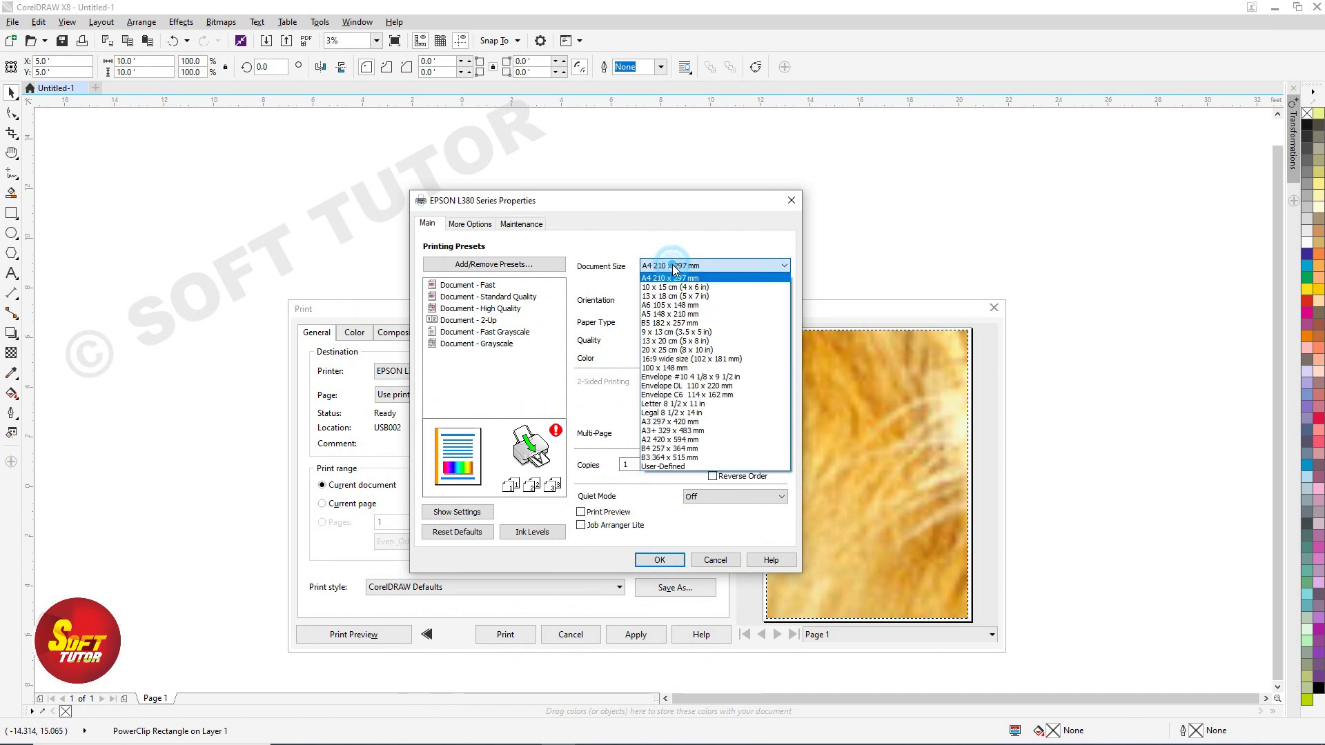
{"action": "left_click", "coordinate": [655, 467]}
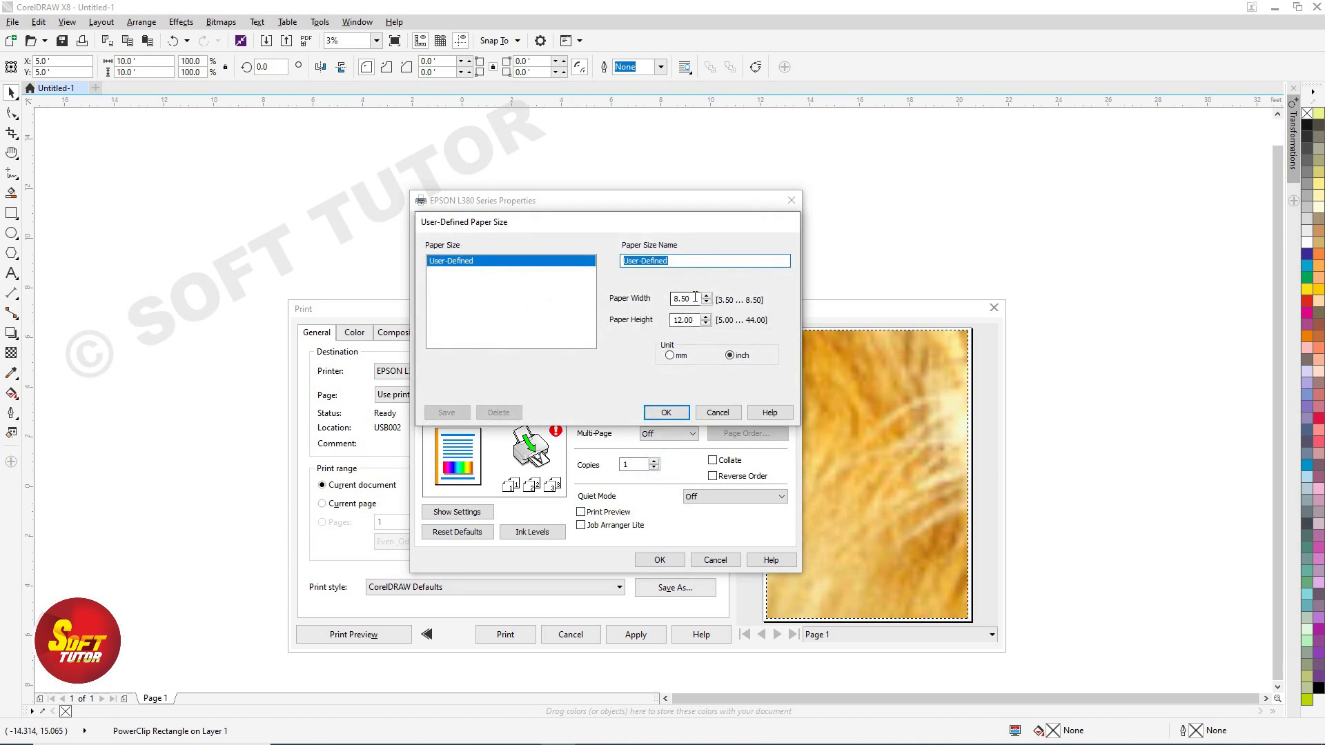
{"action": "left_click_drag", "start_coordinate": [695, 298], "coordinate": [667, 298]}
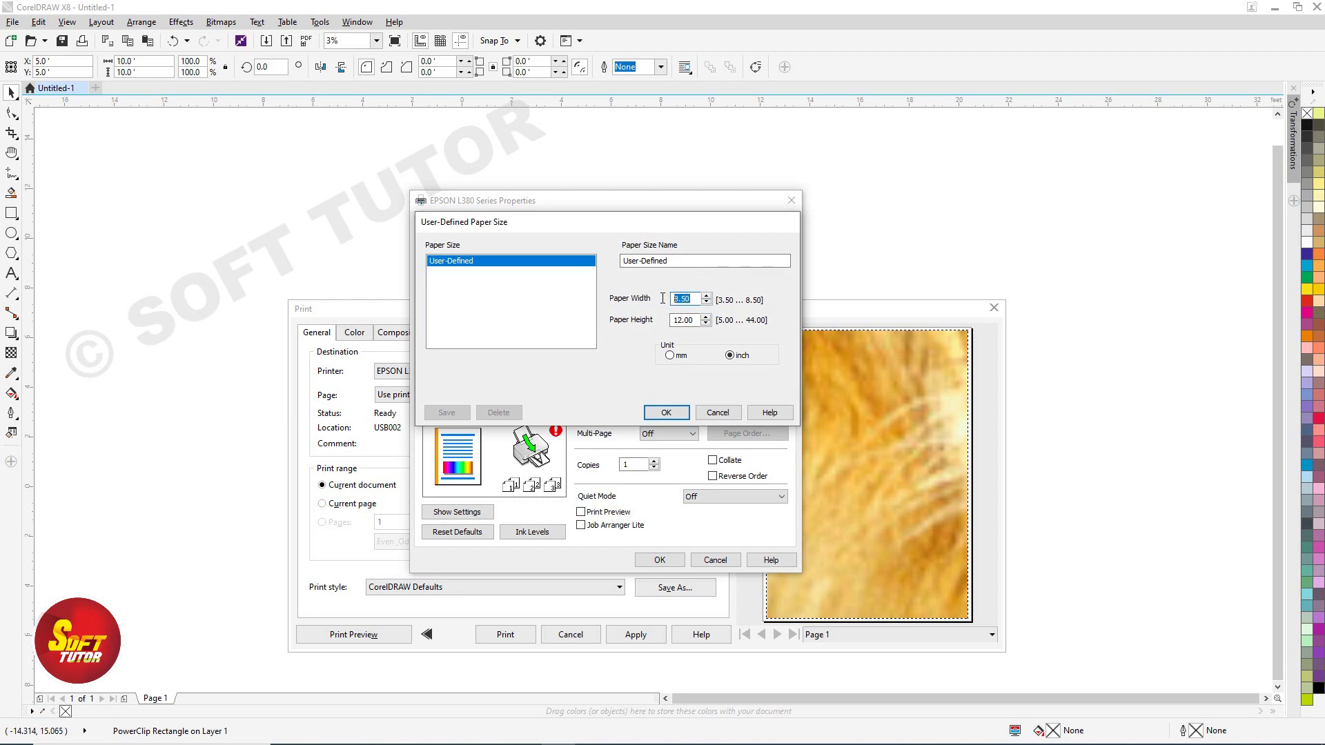
{"action": "type", "text": "8.00"}
{"action": "key", "text": "Tab"}
{"action": "key", "text": "BackSpace"}
{"action": "key", "text": "Tab"}
{"action": "left_click", "coordinate": [668, 412]}
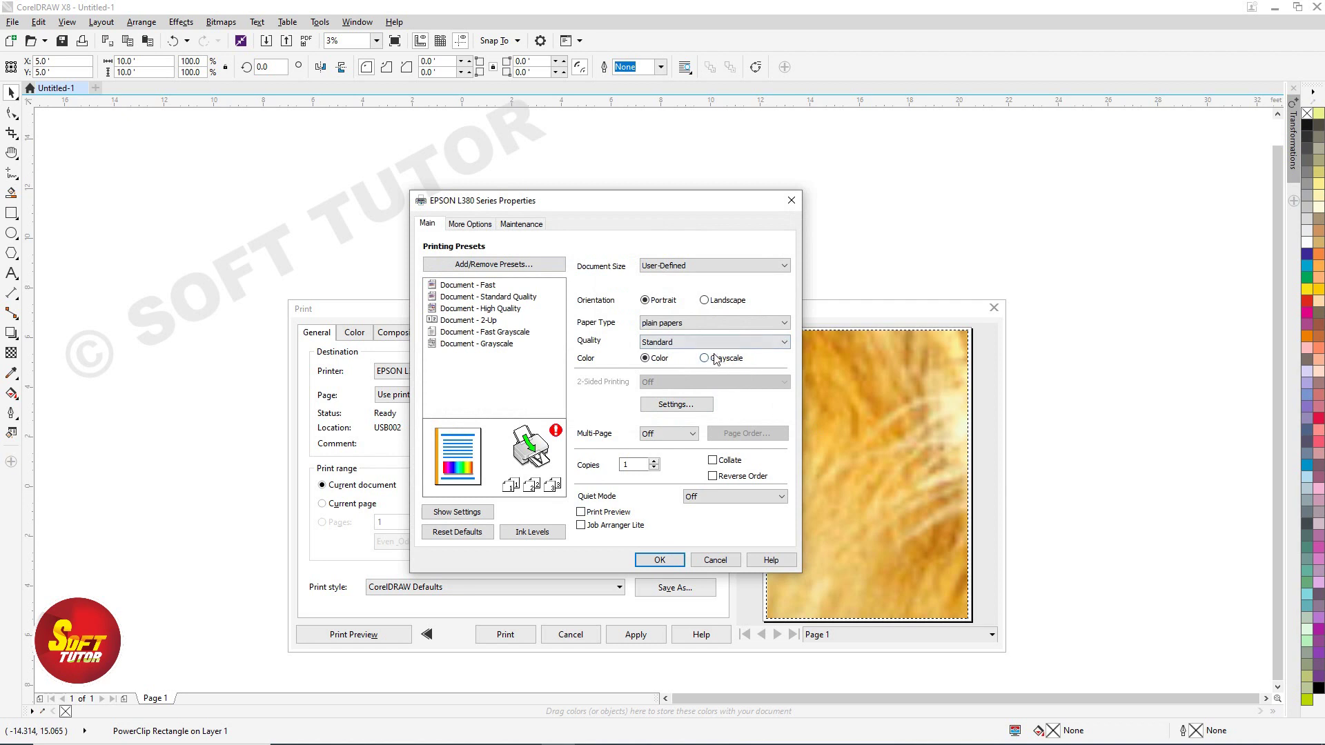
Step: Open Print Preview and set placement to As in document after trying Fit to page
{"action": "left_click", "coordinate": [658, 560]}
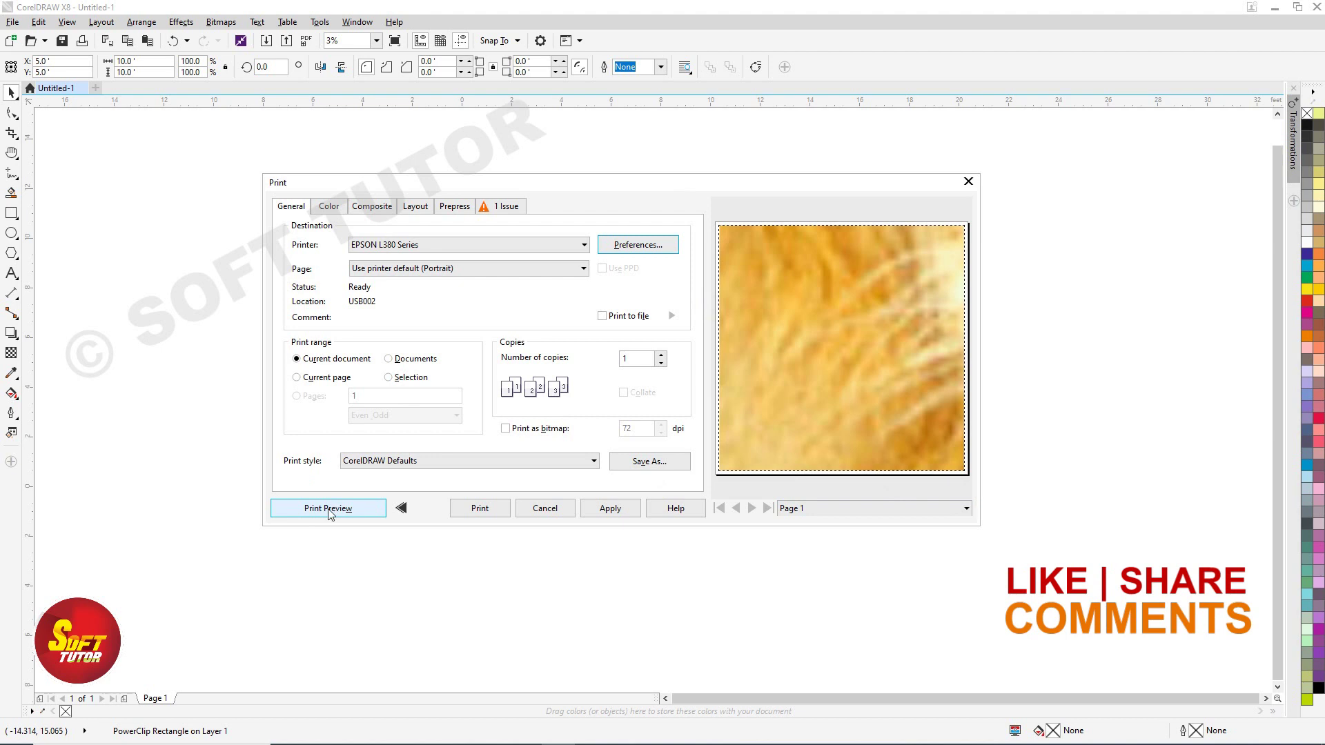
{"action": "left_click", "coordinate": [329, 511]}
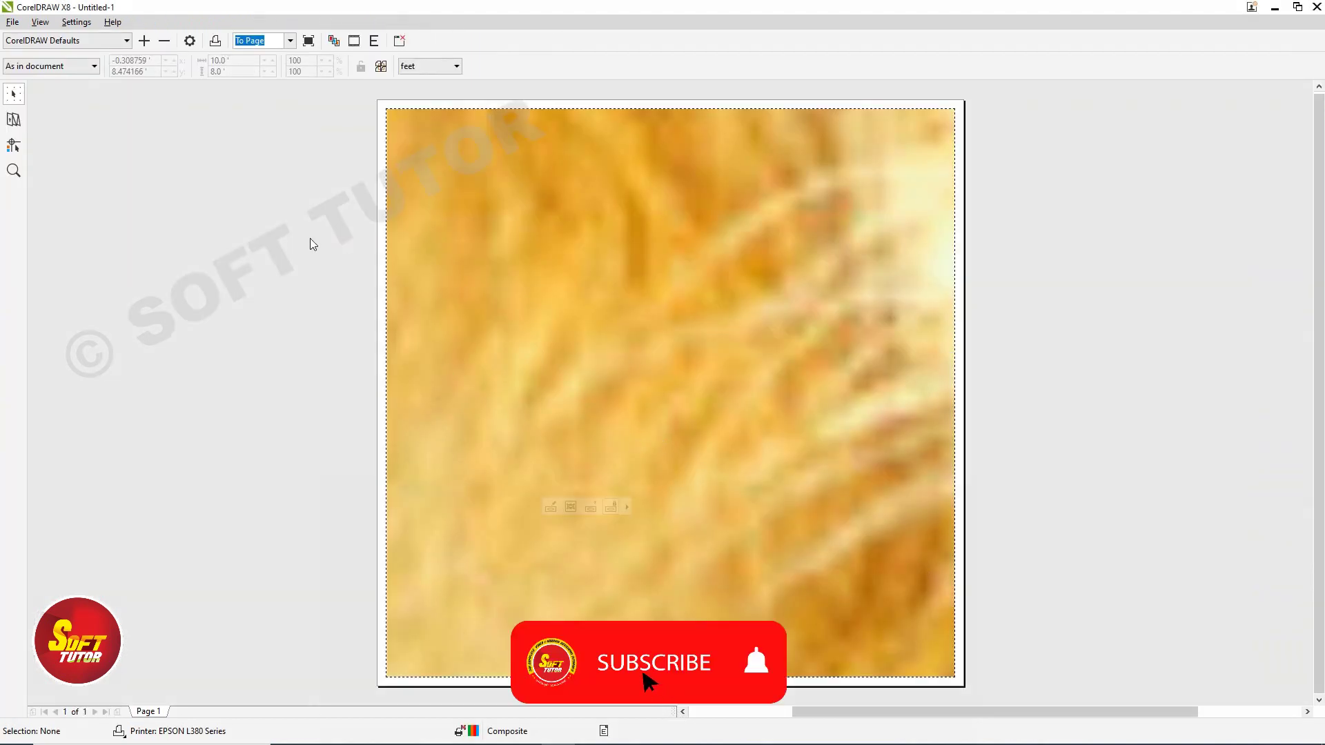
{"action": "left_click", "coordinate": [43, 67]}
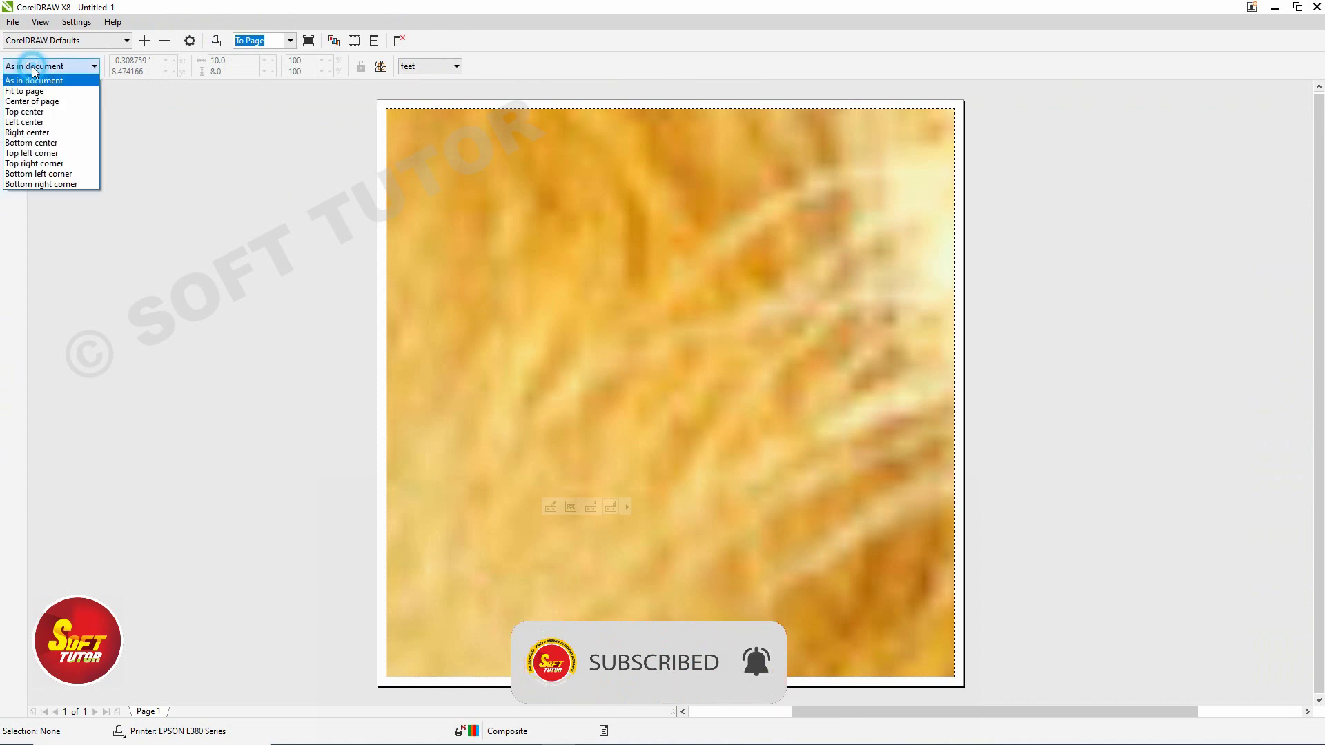
{"action": "left_click", "coordinate": [28, 90]}
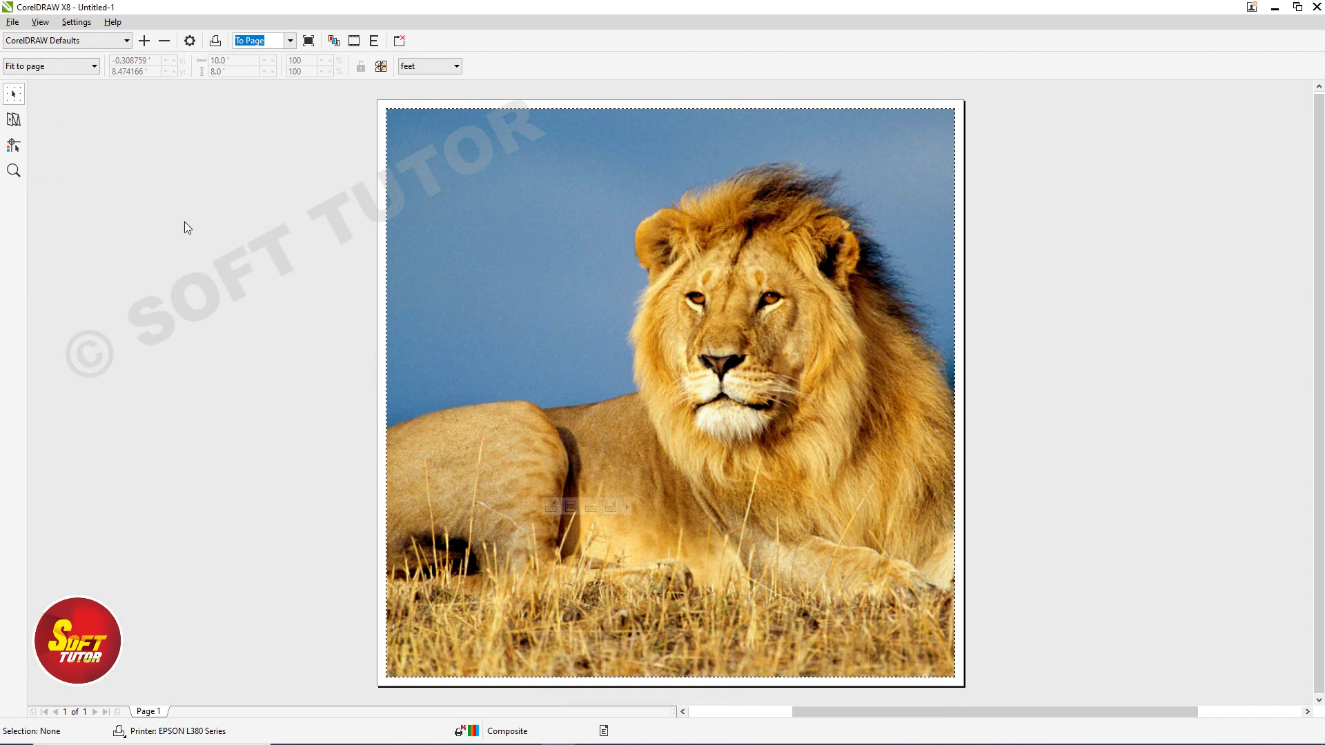
{"action": "left_click", "coordinate": [55, 65]}
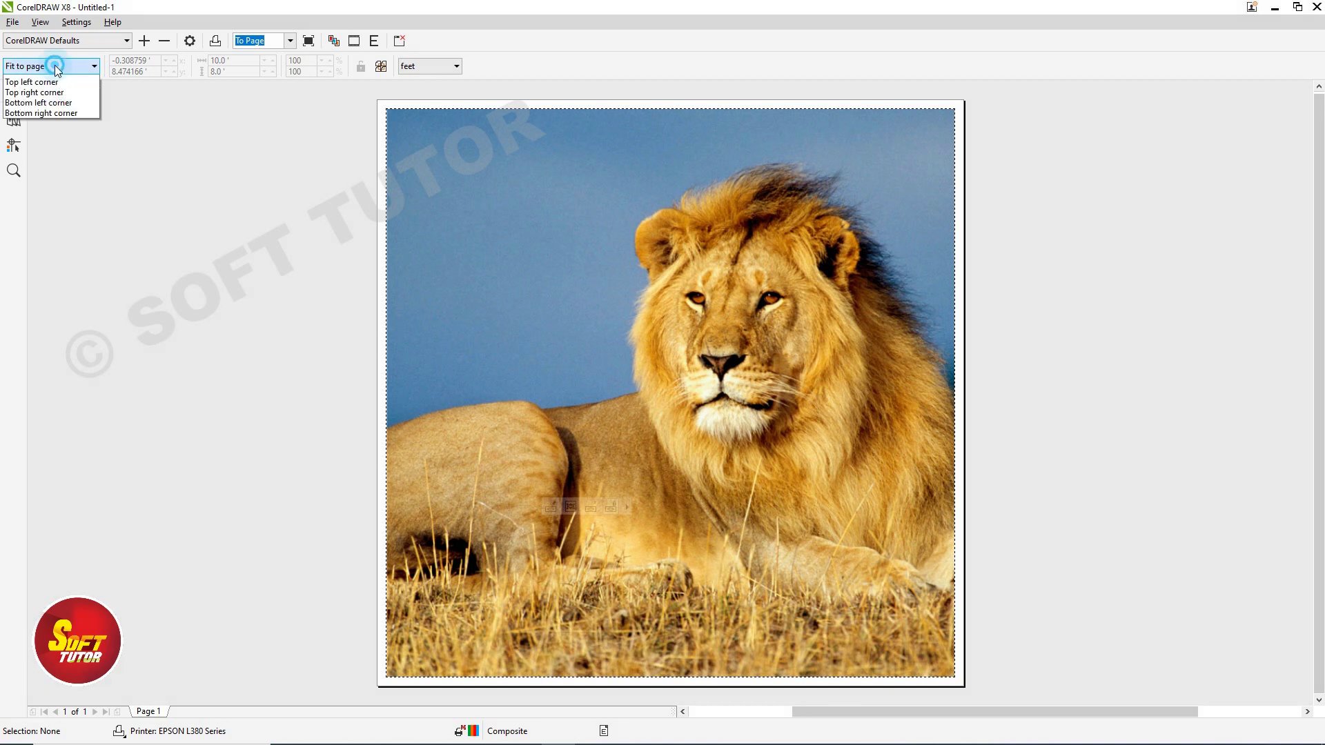
{"action": "left_click", "coordinate": [43, 80]}
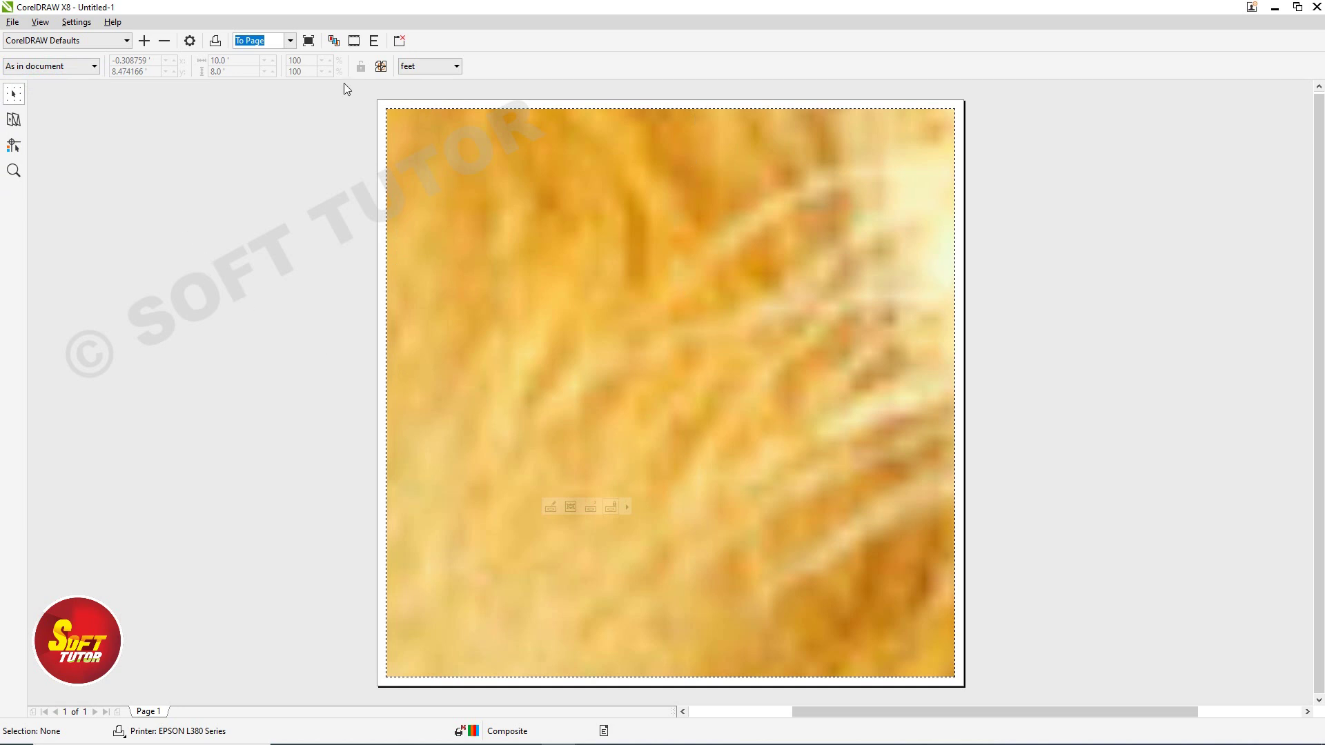
Step: Turn on Print Tiled Pages and inspect the lion tiles via the right-click menu
{"action": "left_click", "coordinate": [381, 66]}
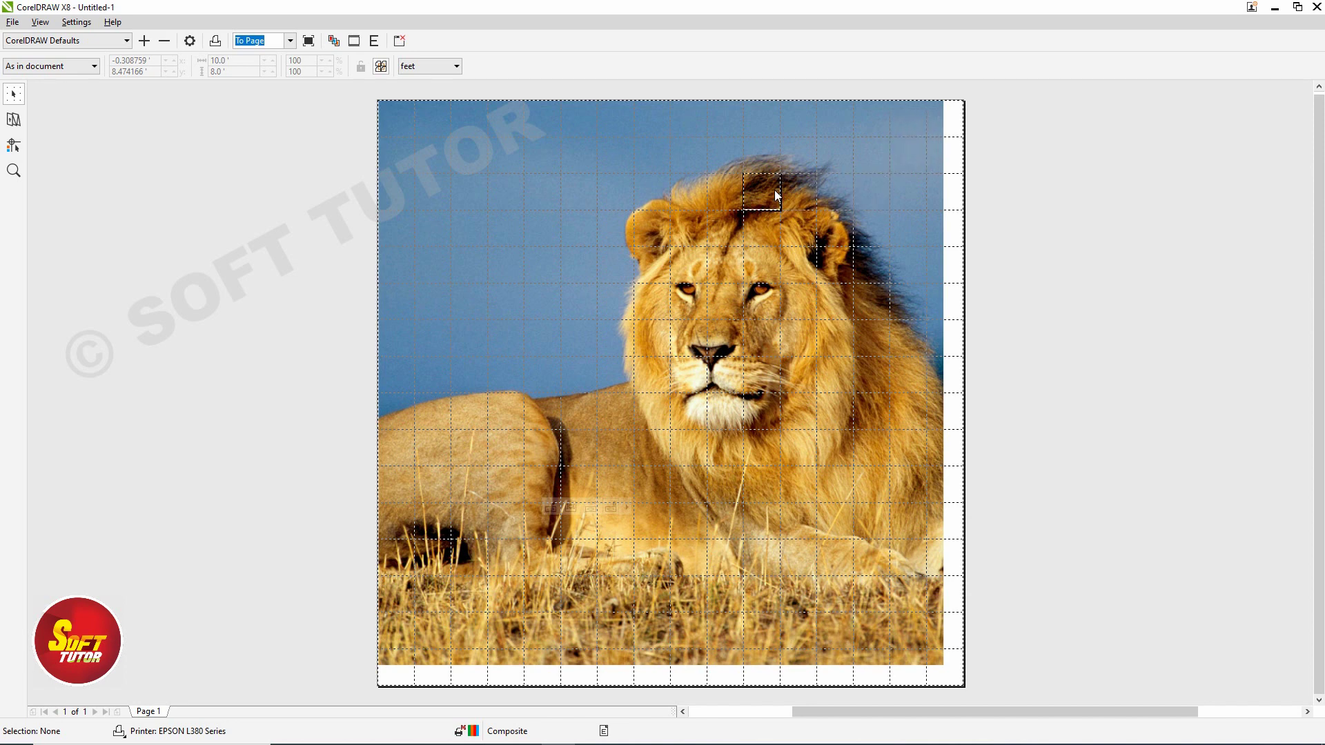
{"action": "right_click", "coordinate": [508, 268]}
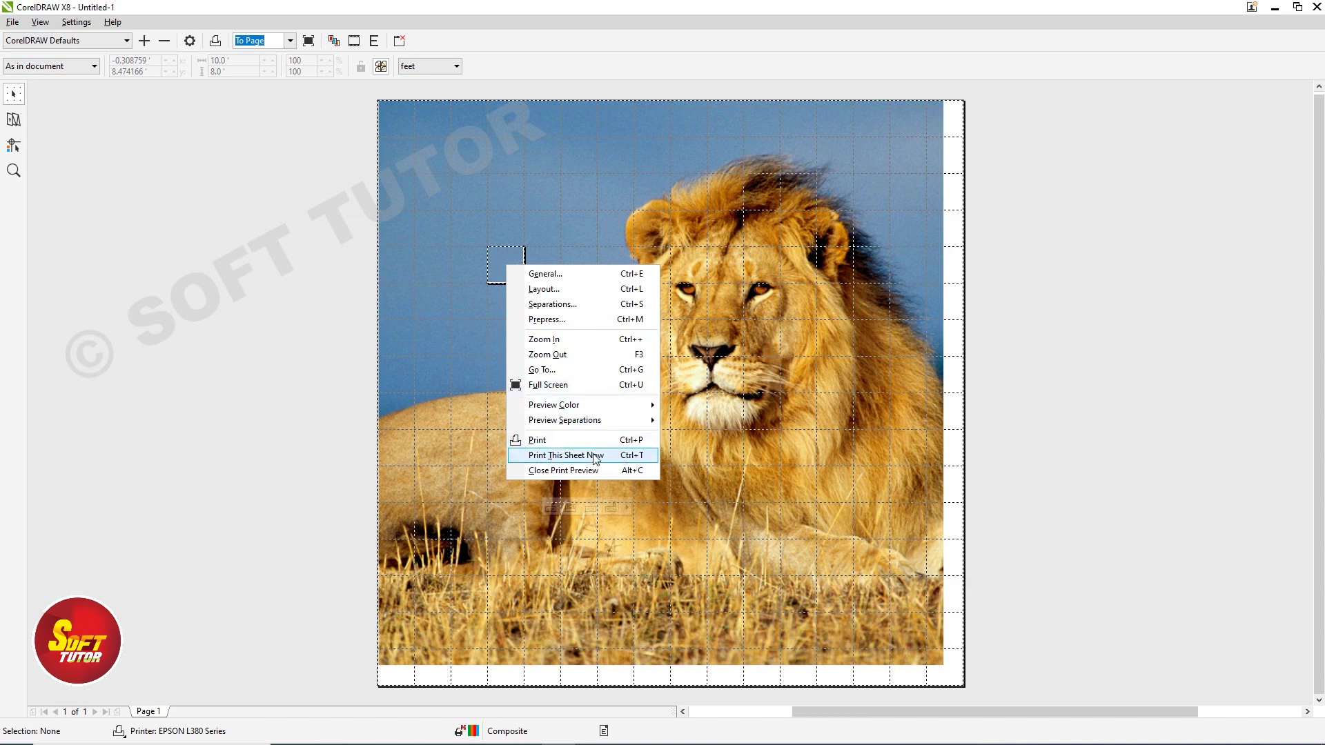
{"action": "left_click", "coordinate": [507, 251]}
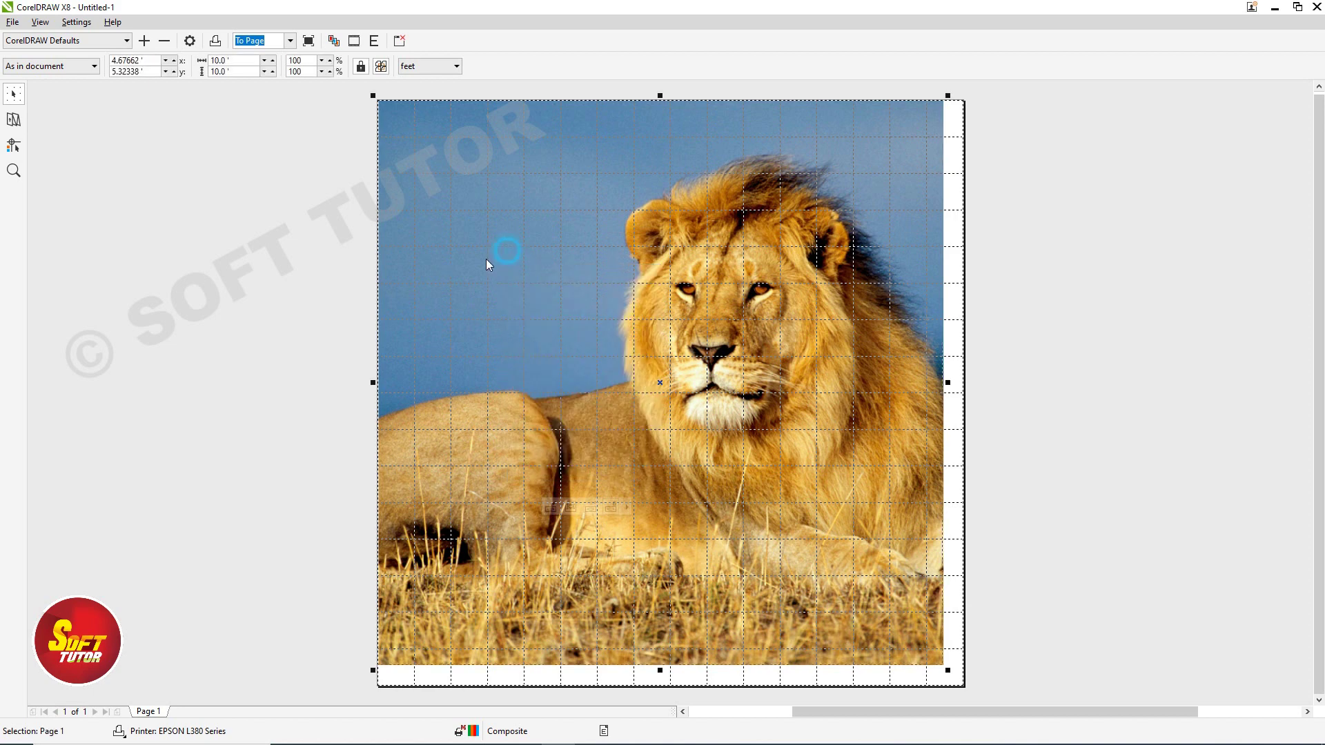
{"action": "left_click", "coordinate": [683, 298]}
{"action": "left_click", "coordinate": [686, 301]}
{"action": "right_click", "coordinate": [685, 301]}
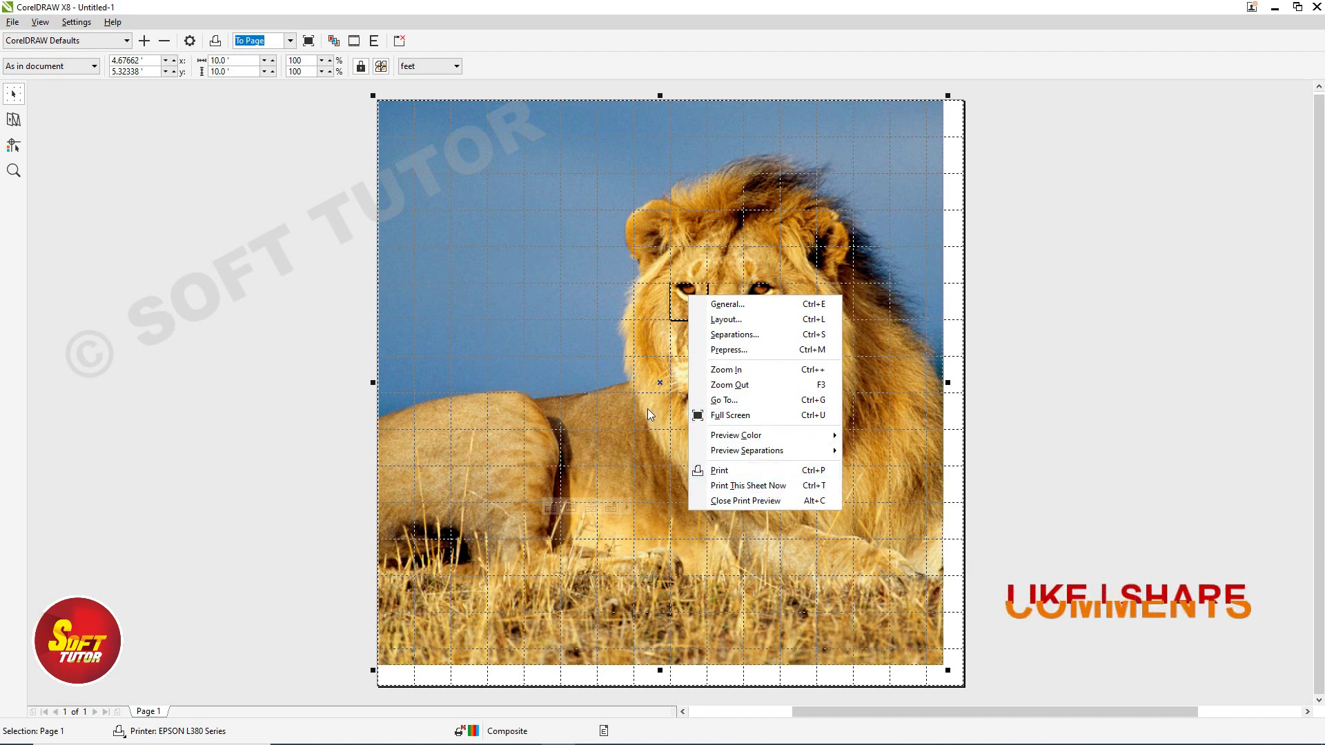
{"action": "left_click", "coordinate": [585, 292]}
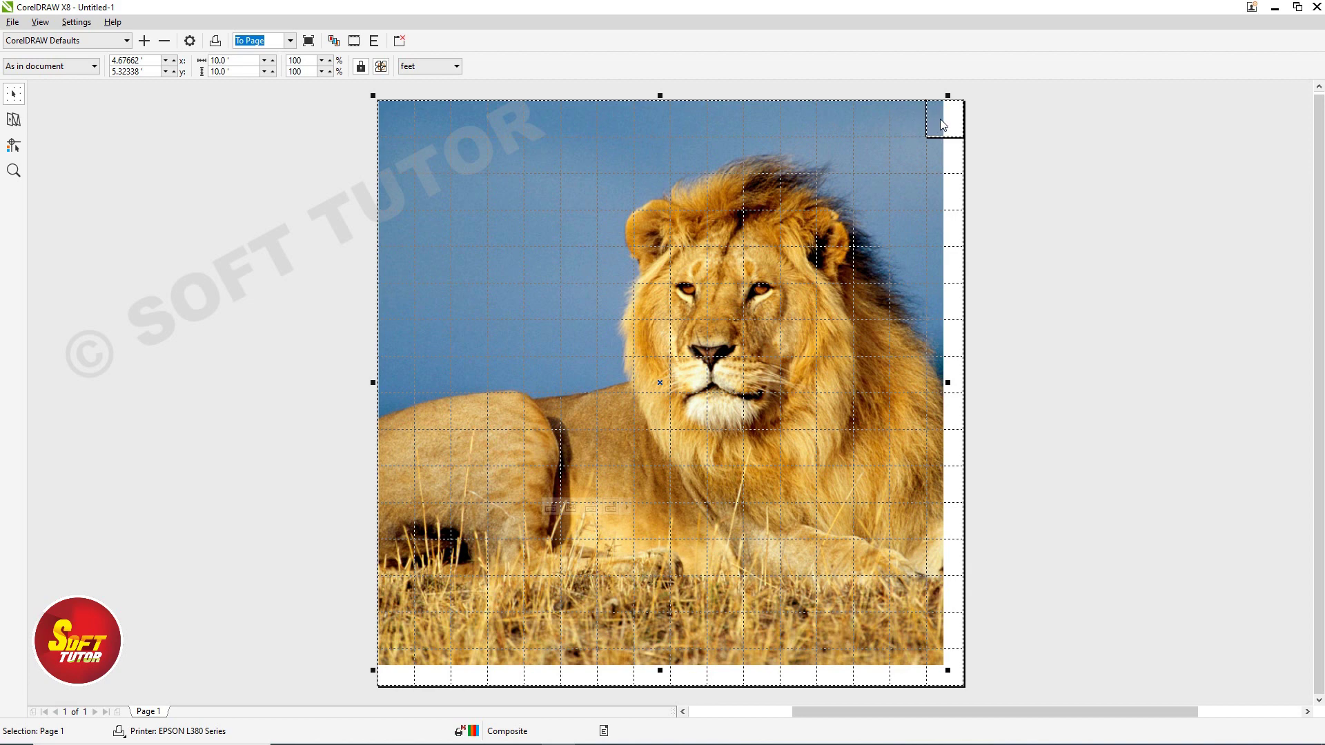
Step: Close Print Preview and cancel the Print dialog to return to the canvas
{"action": "left_click", "coordinate": [12, 21]}
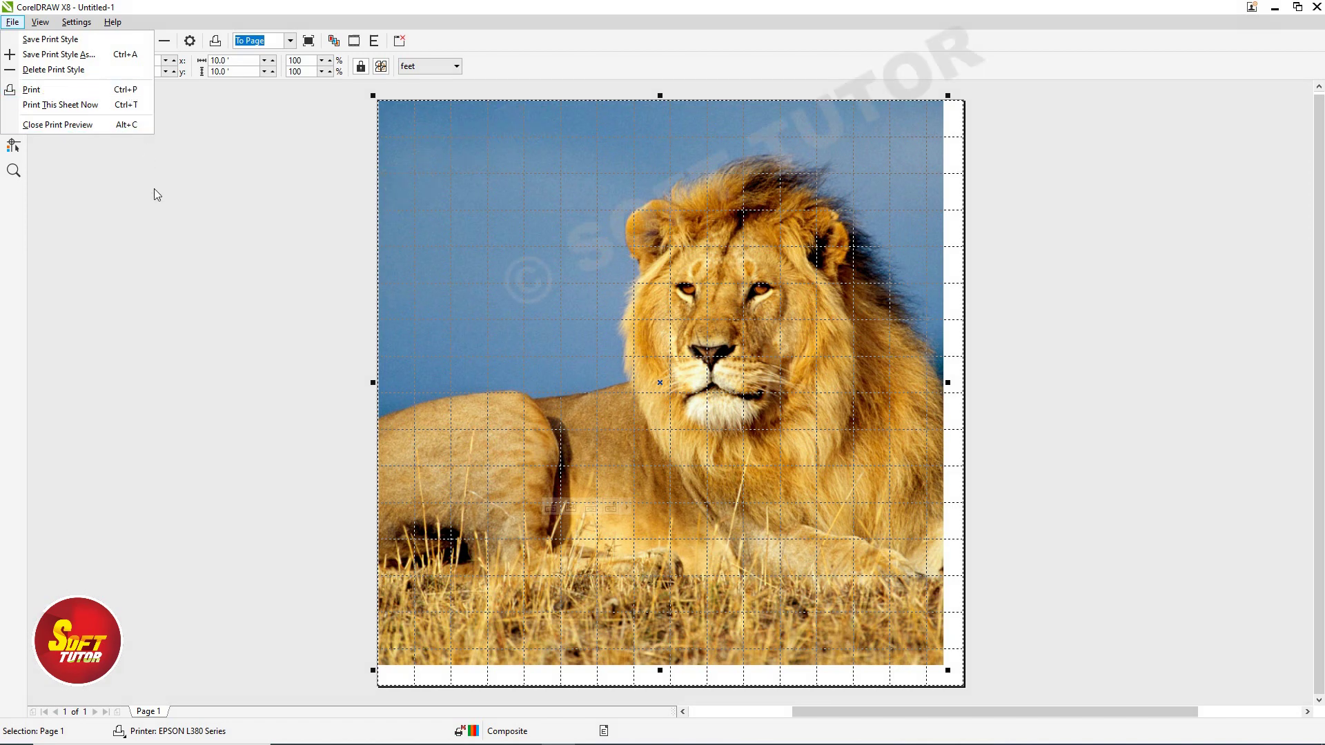
{"action": "left_click", "coordinate": [188, 201]}
{"action": "left_click", "coordinate": [402, 41]}
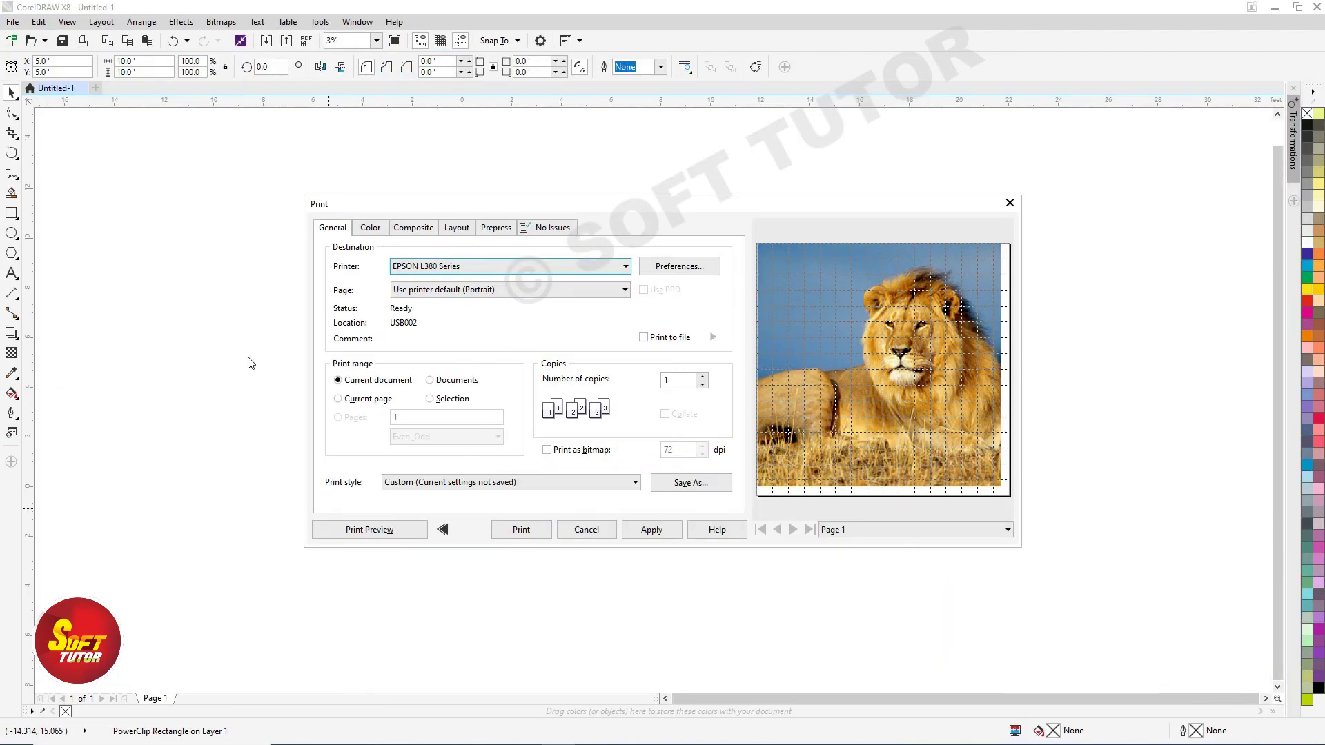
{"action": "left_click", "coordinate": [587, 529]}
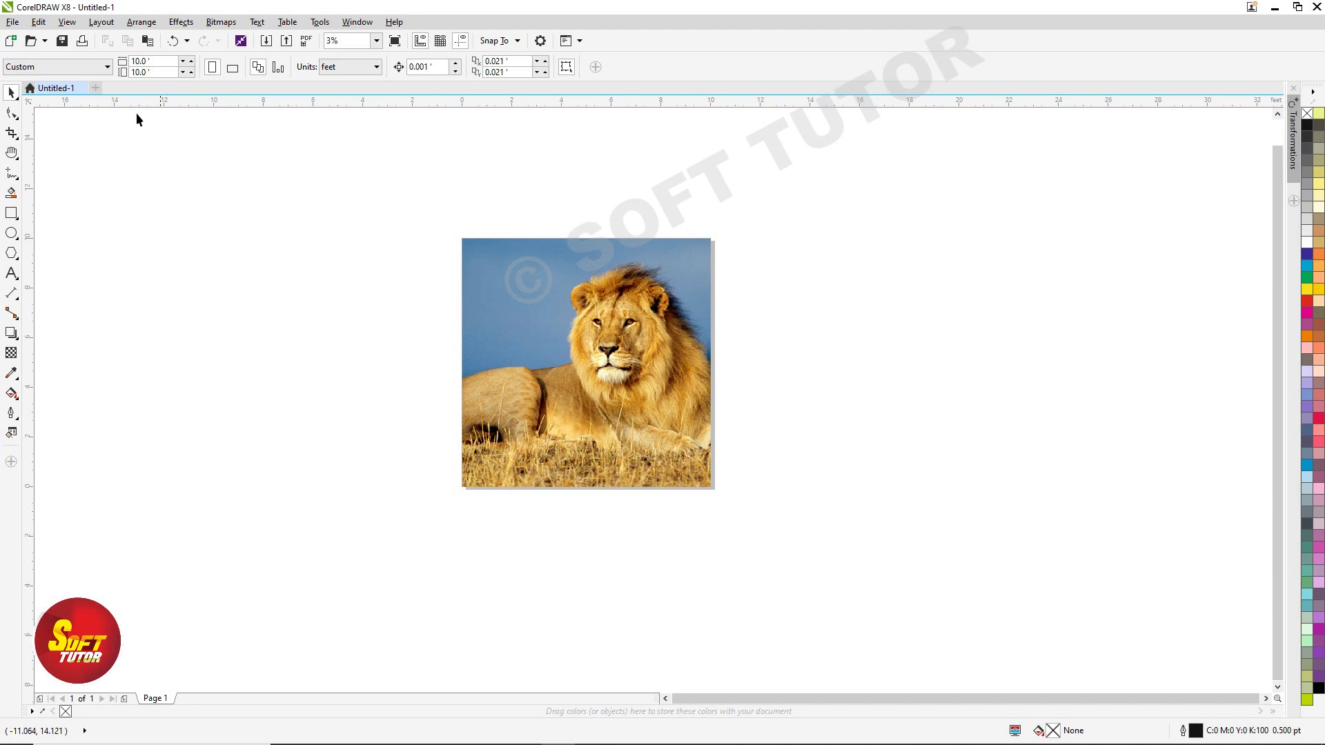
Step: Reopen the Print dialog with doPDF 10 selected as the printer
{"action": "left_click", "coordinate": [13, 22]}
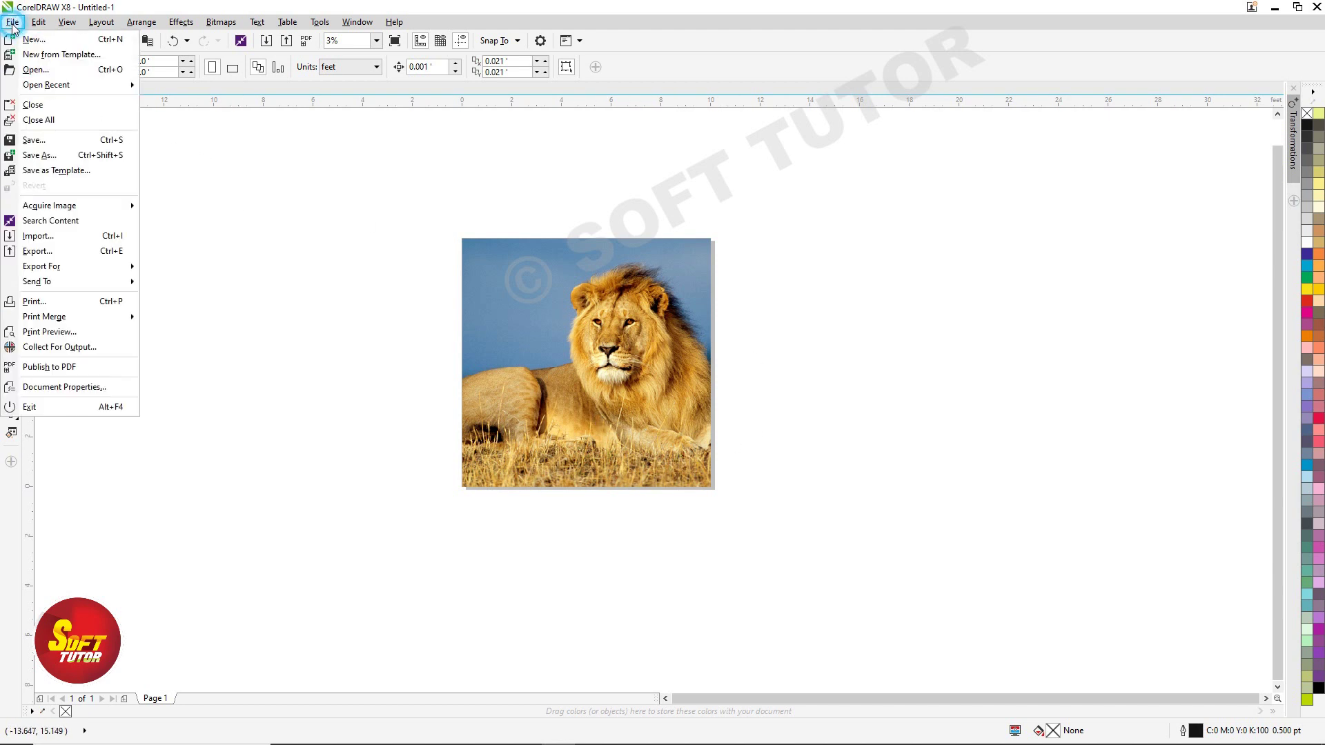
{"action": "left_click", "coordinate": [45, 299]}
{"action": "key", "text": "ctrl+p"}
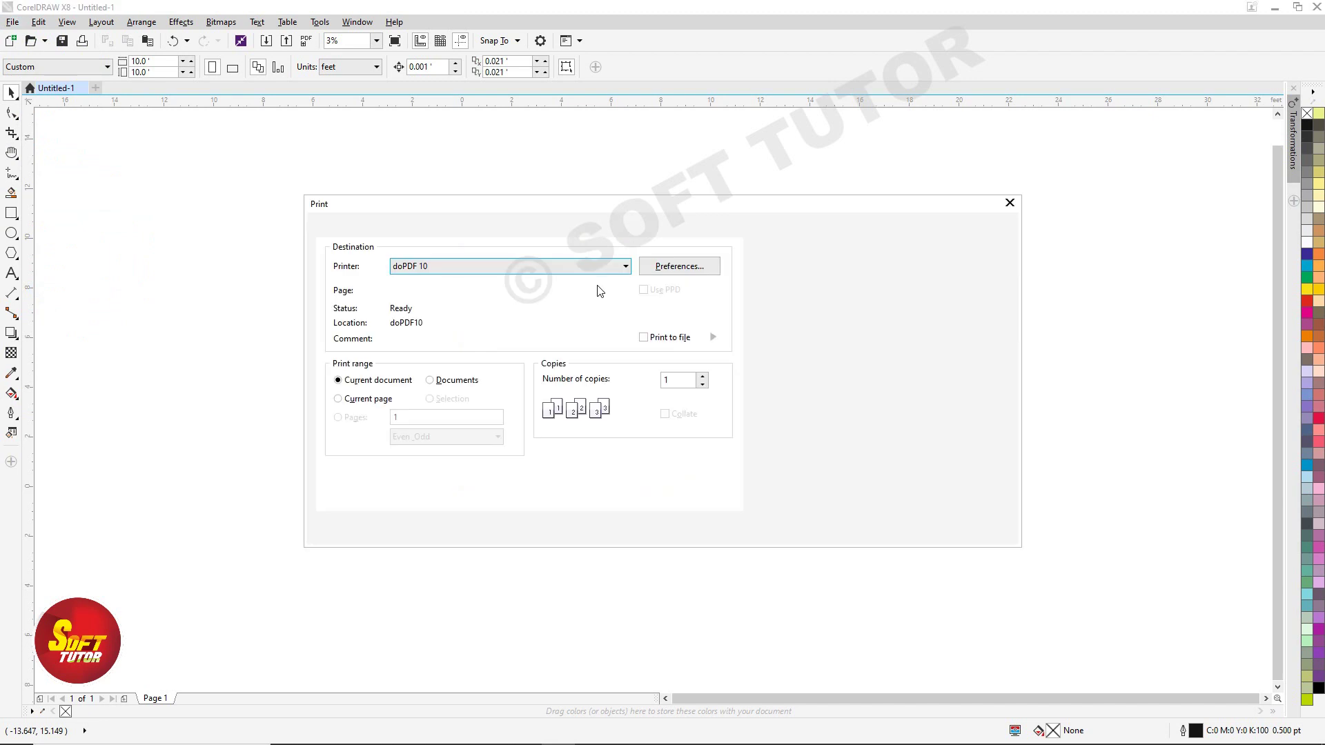
{"action": "left_click", "coordinate": [483, 266]}
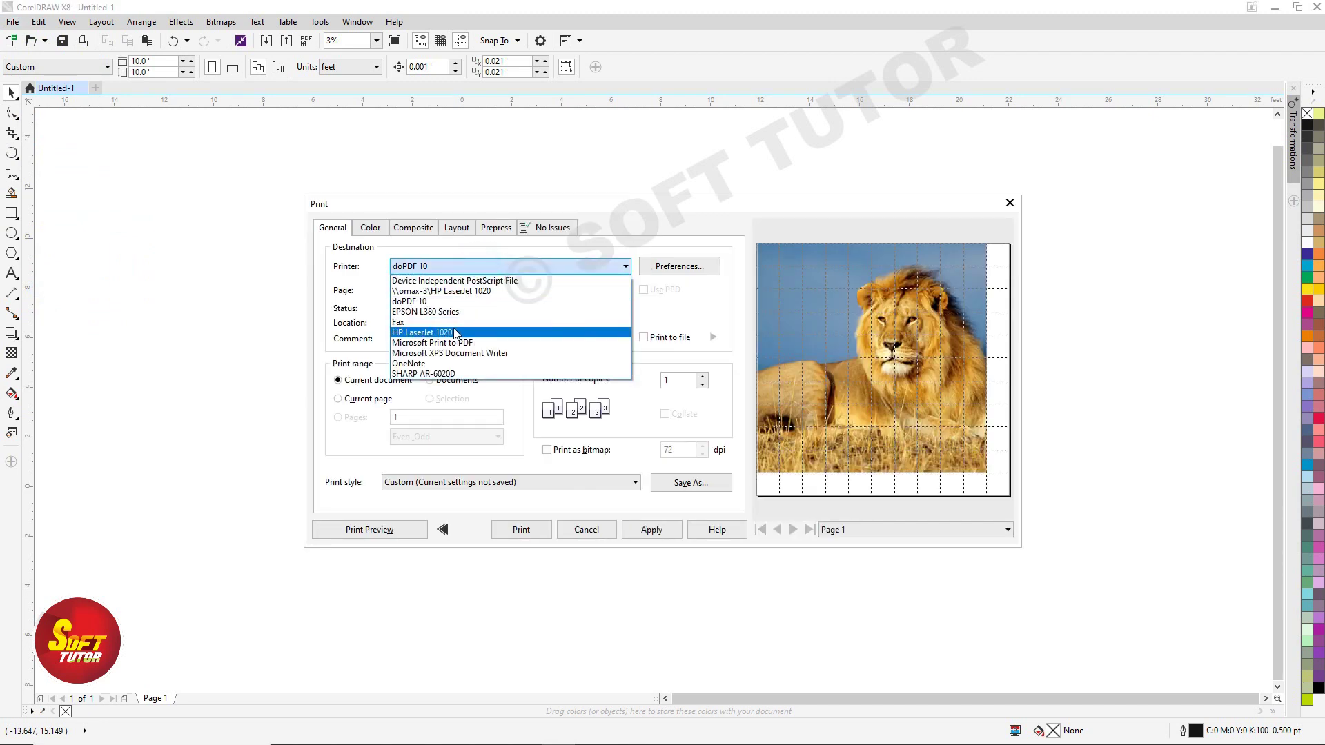
{"action": "left_click", "coordinate": [452, 300]}
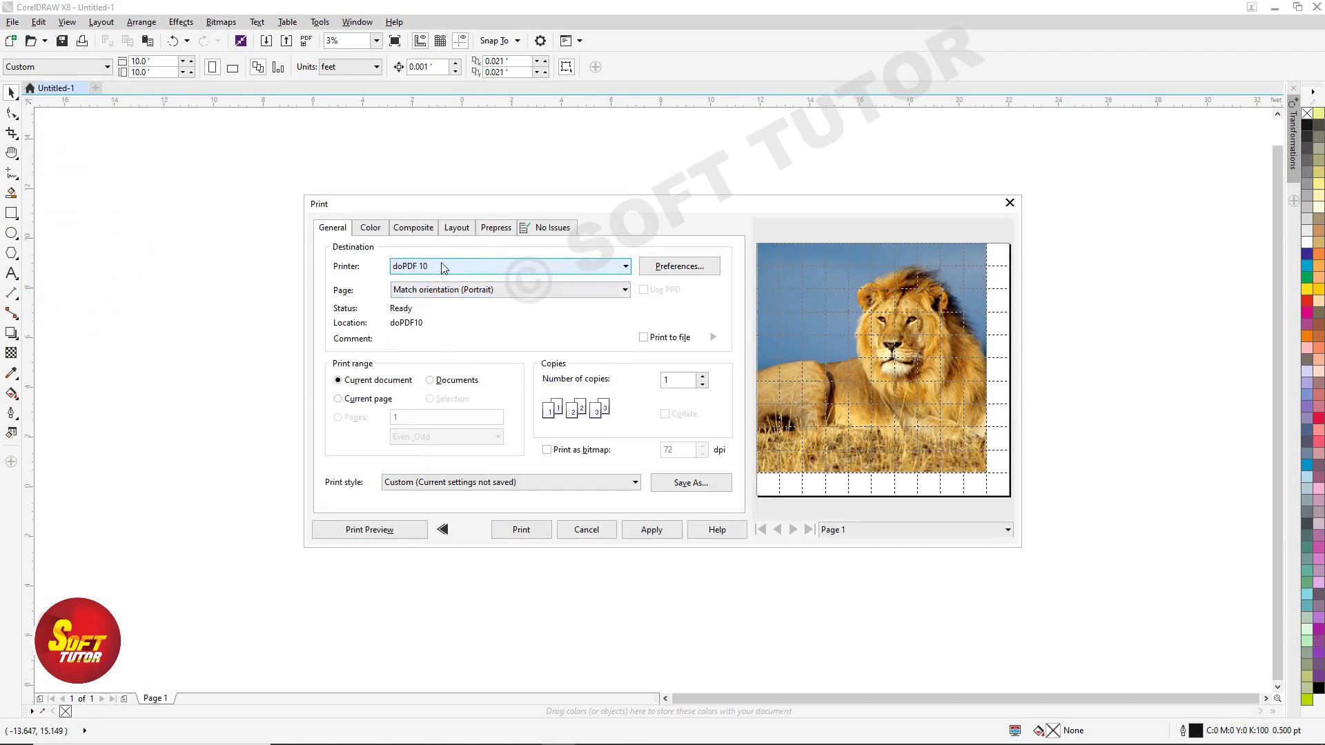
{"action": "left_click_drag", "start_coordinate": [491, 211], "coordinate": [468, 247]}
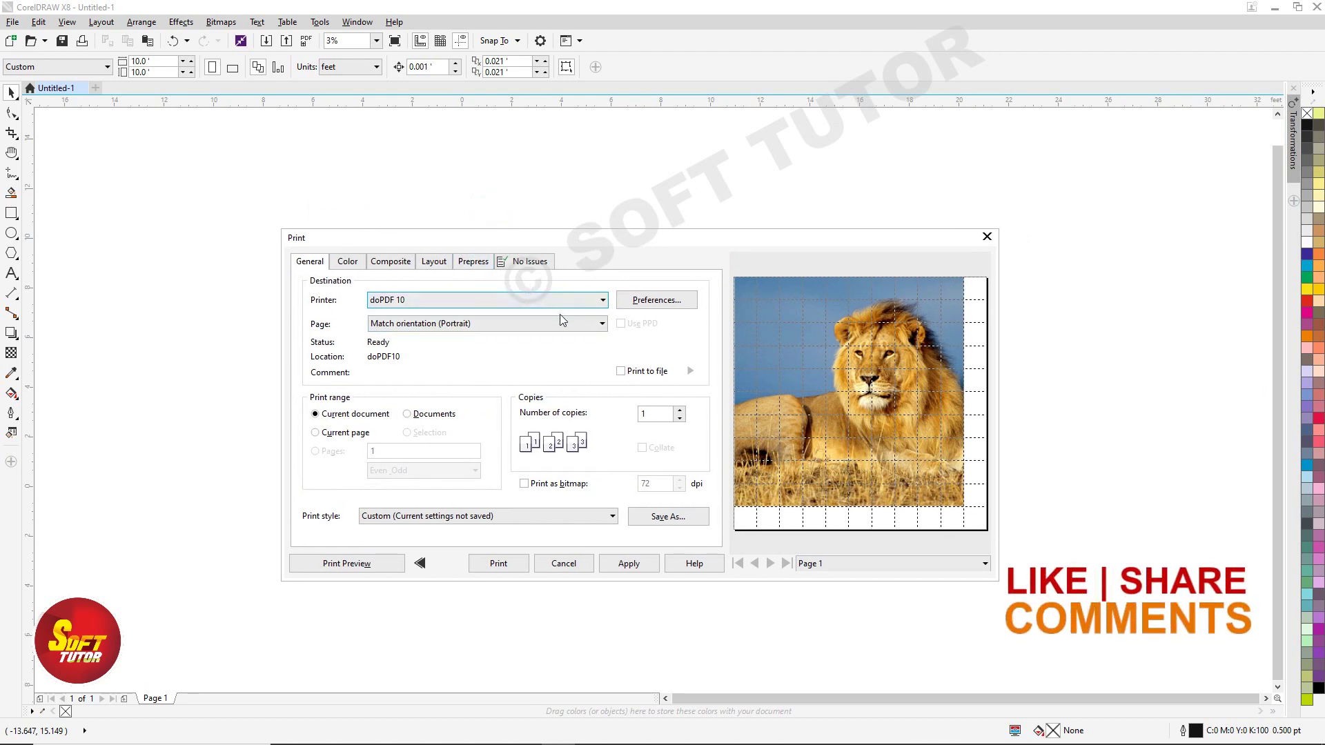
{"action": "left_click_drag", "start_coordinate": [595, 239], "coordinate": [569, 233]}
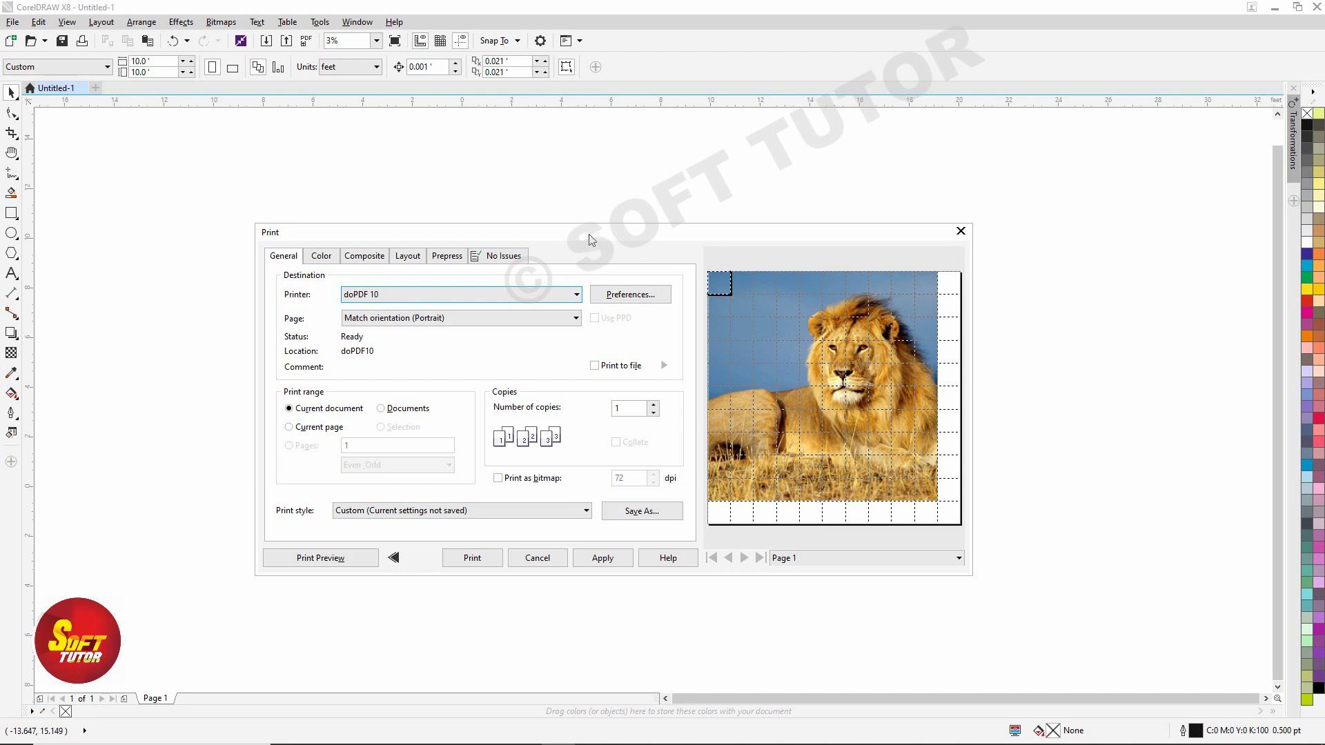
{"action": "left_click_drag", "start_coordinate": [591, 236], "coordinate": [615, 252]}
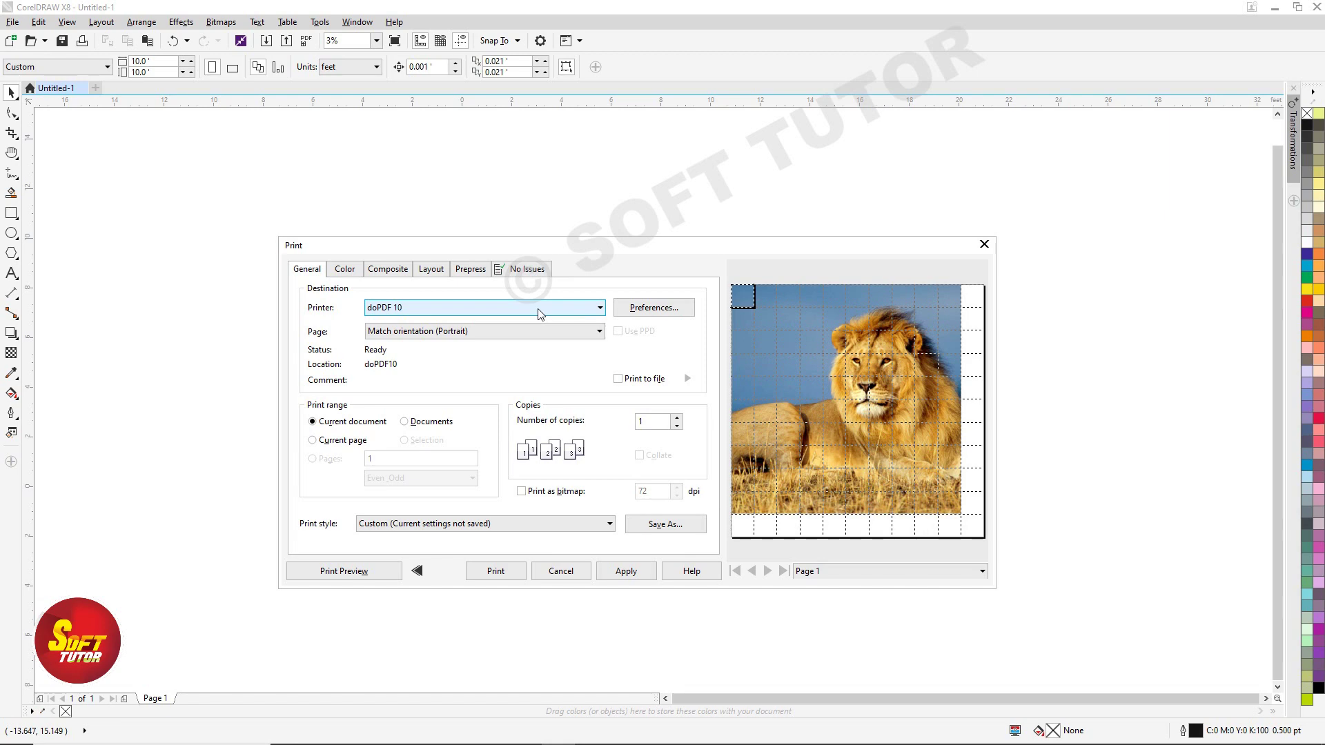
{"action": "left_click", "coordinate": [638, 309]}
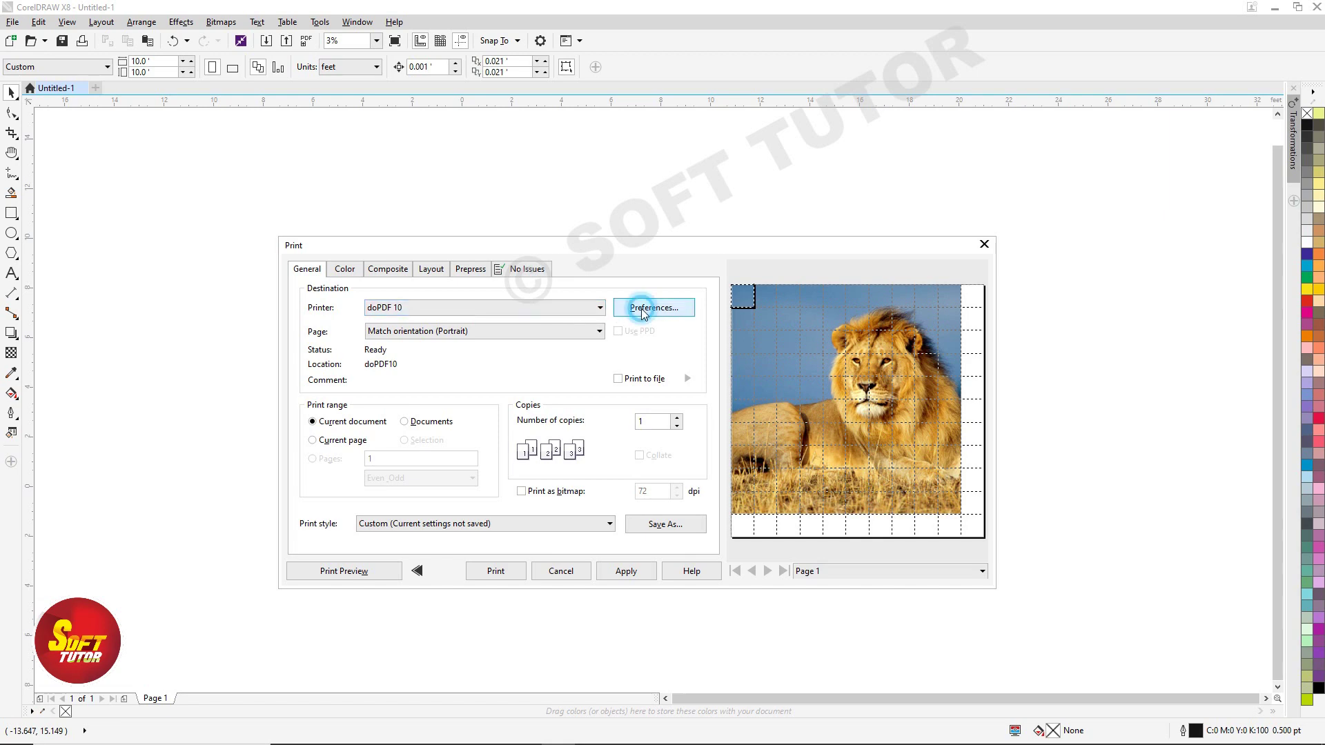
Step: Set doPDF 10 to a custom page size, units Inches, width 12 and height 12
{"action": "left_click", "coordinate": [456, 345]}
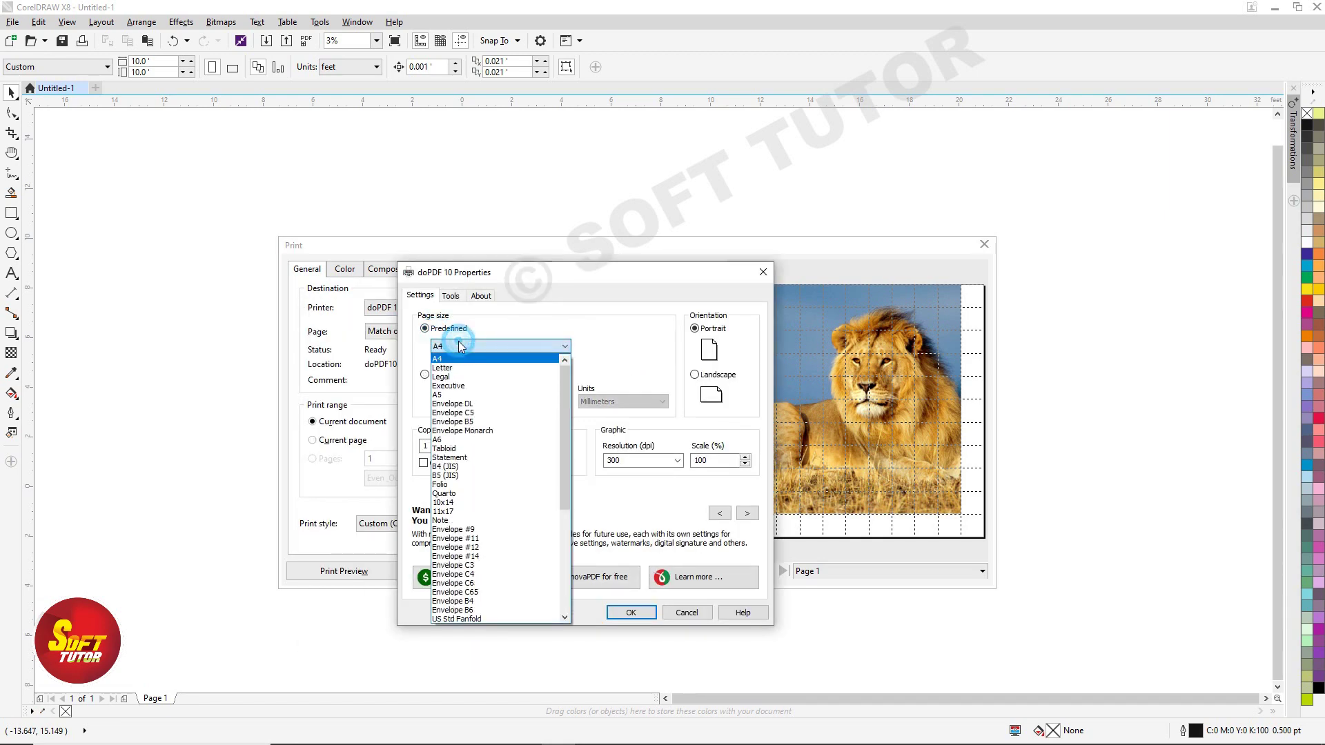
{"action": "left_click", "coordinate": [425, 374]}
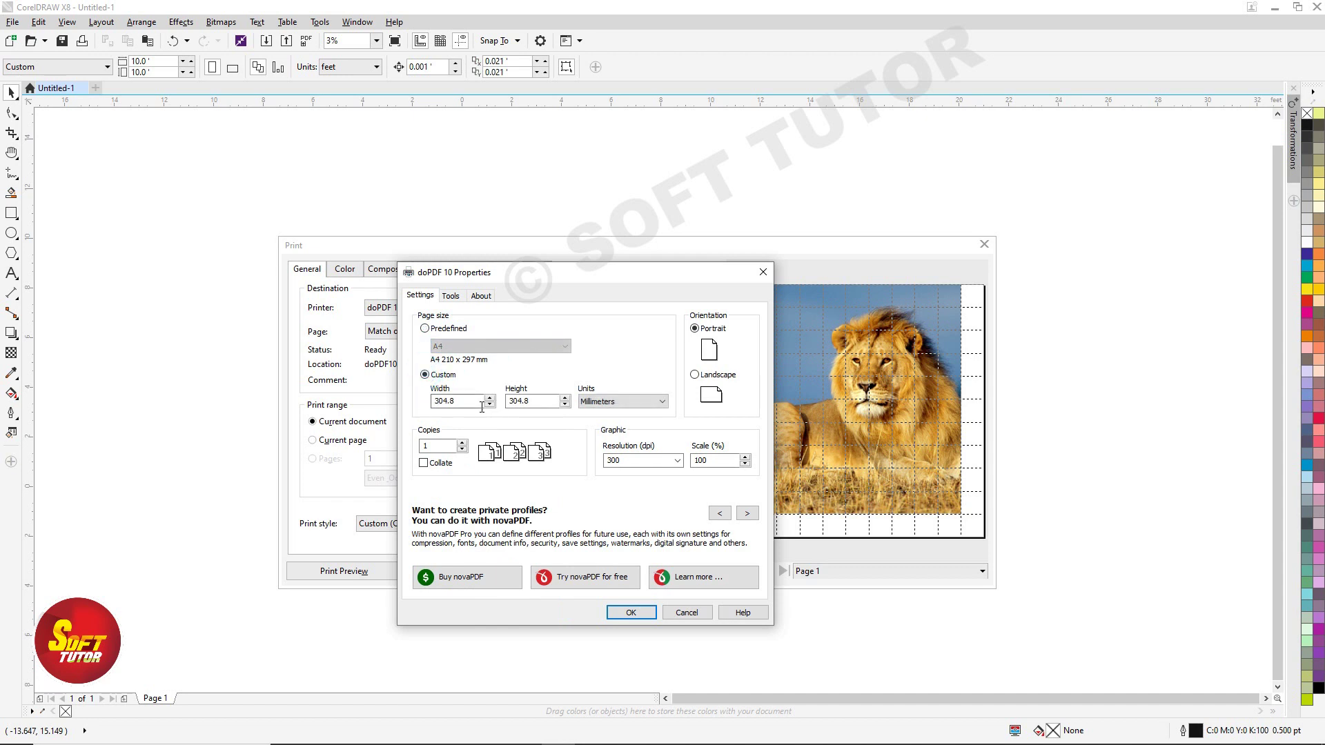
{"action": "left_click", "coordinate": [593, 401]}
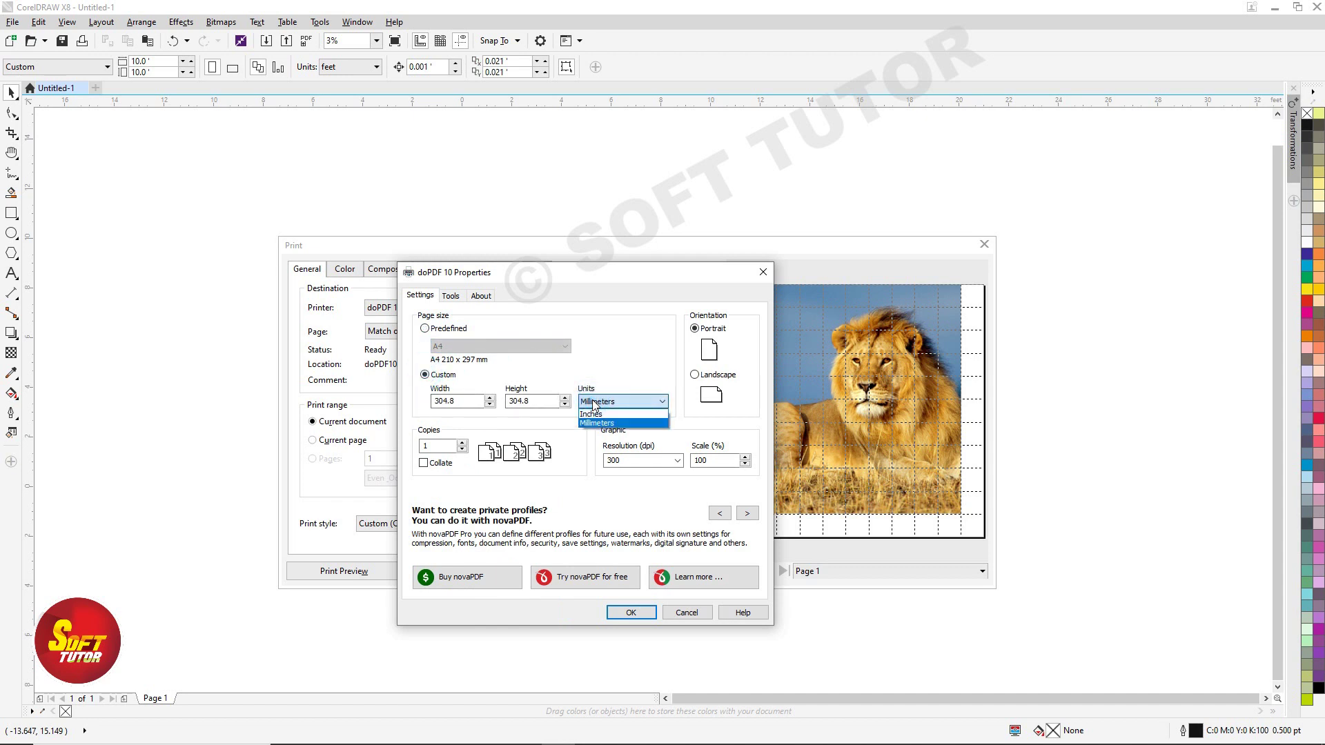
{"action": "double_click", "coordinate": [476, 401]}
{"action": "type", "text": "12"}
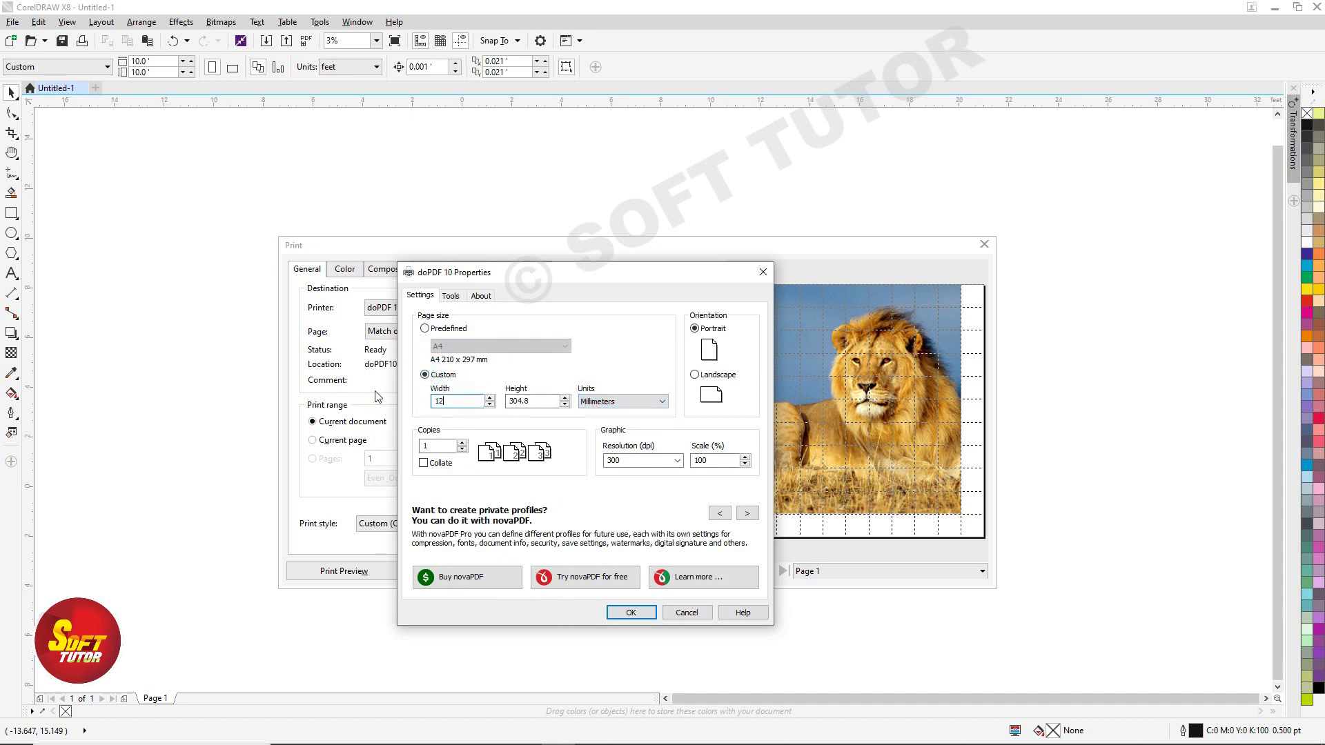
{"action": "left_click", "coordinate": [604, 403]}
{"action": "left_click", "coordinate": [592, 414]}
{"action": "double_click", "coordinate": [459, 401]}
{"action": "left_click_drag", "start_coordinate": [521, 273], "coordinate": [549, 255]}
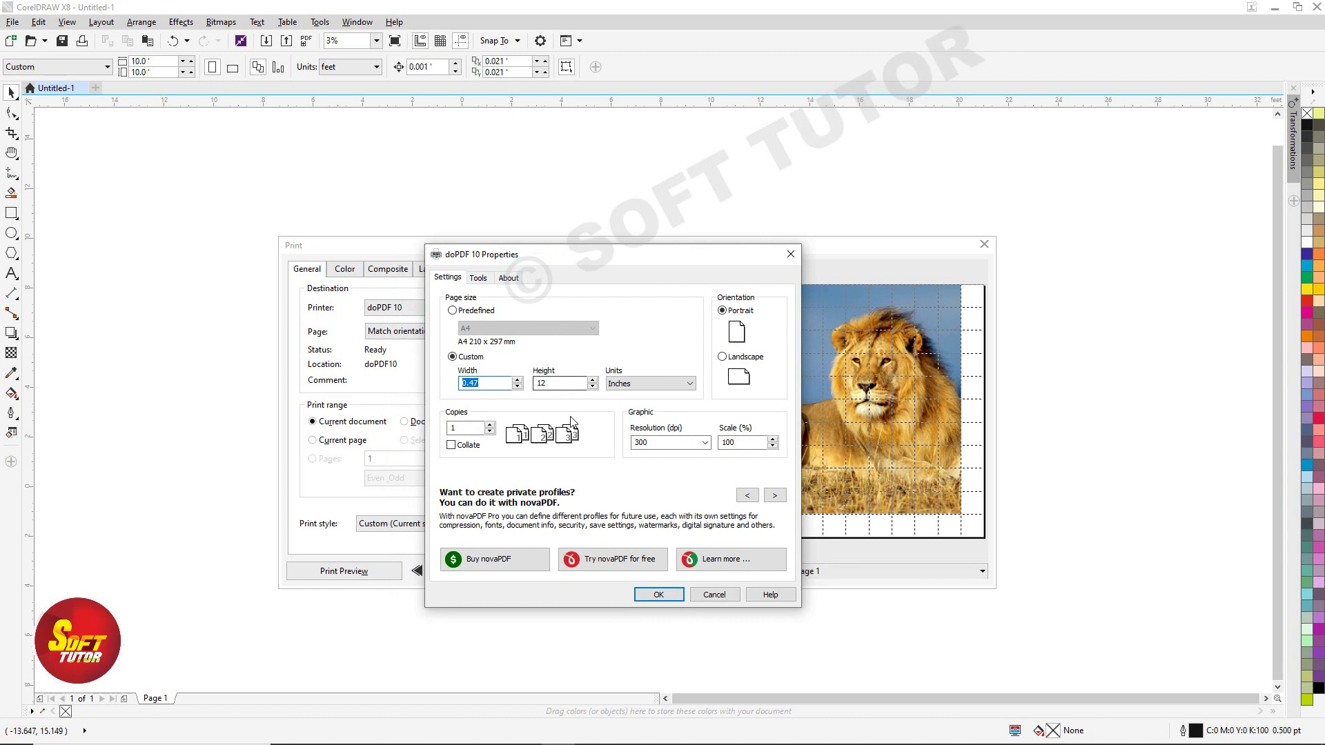
{"action": "type", "text": "12"}
{"action": "key", "text": "Tab"}
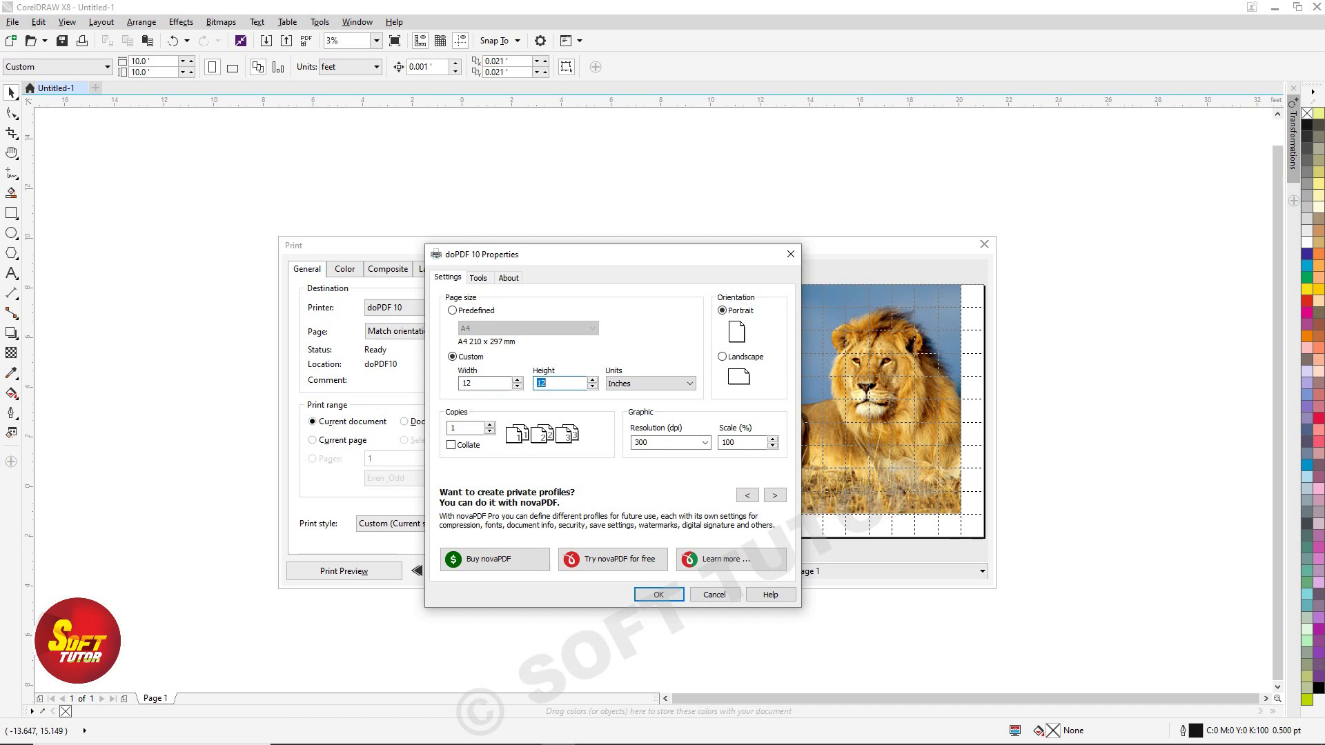
{"action": "left_click_drag", "start_coordinate": [660, 255], "coordinate": [669, 252]}
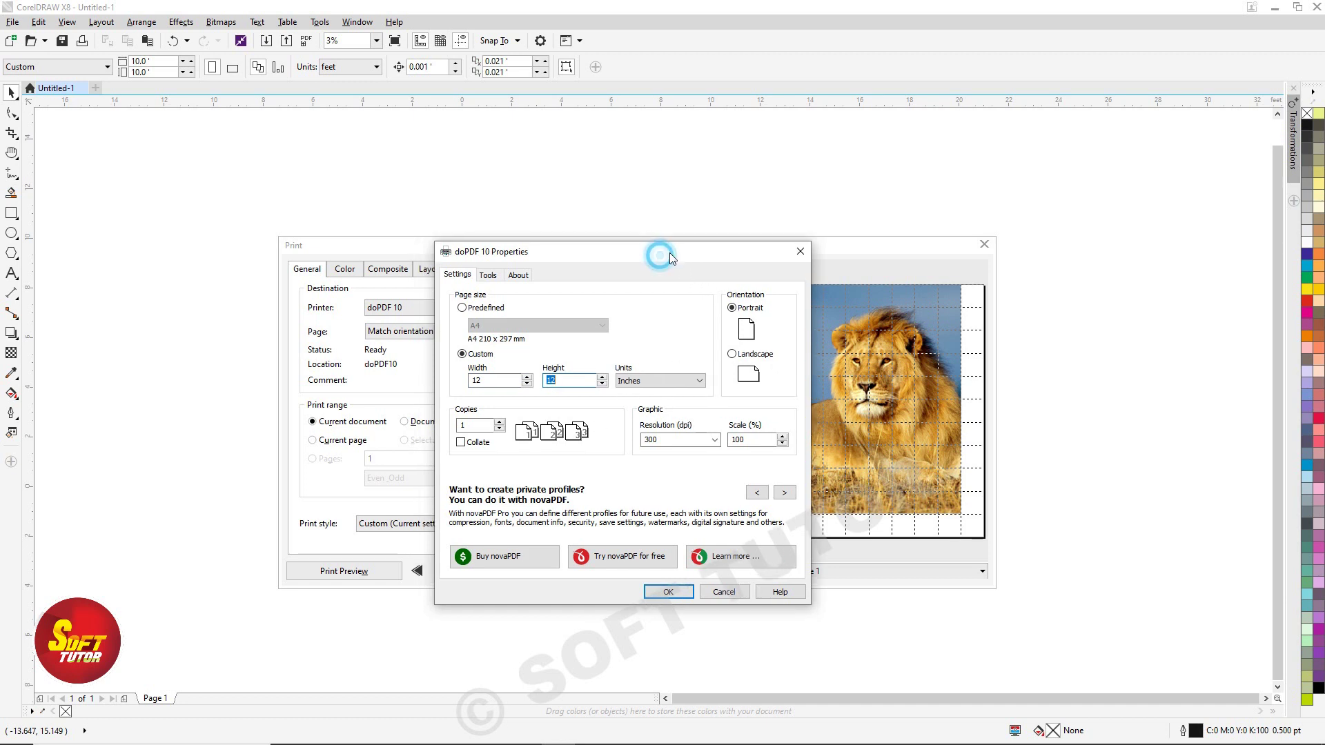
{"action": "left_click", "coordinate": [666, 594]}
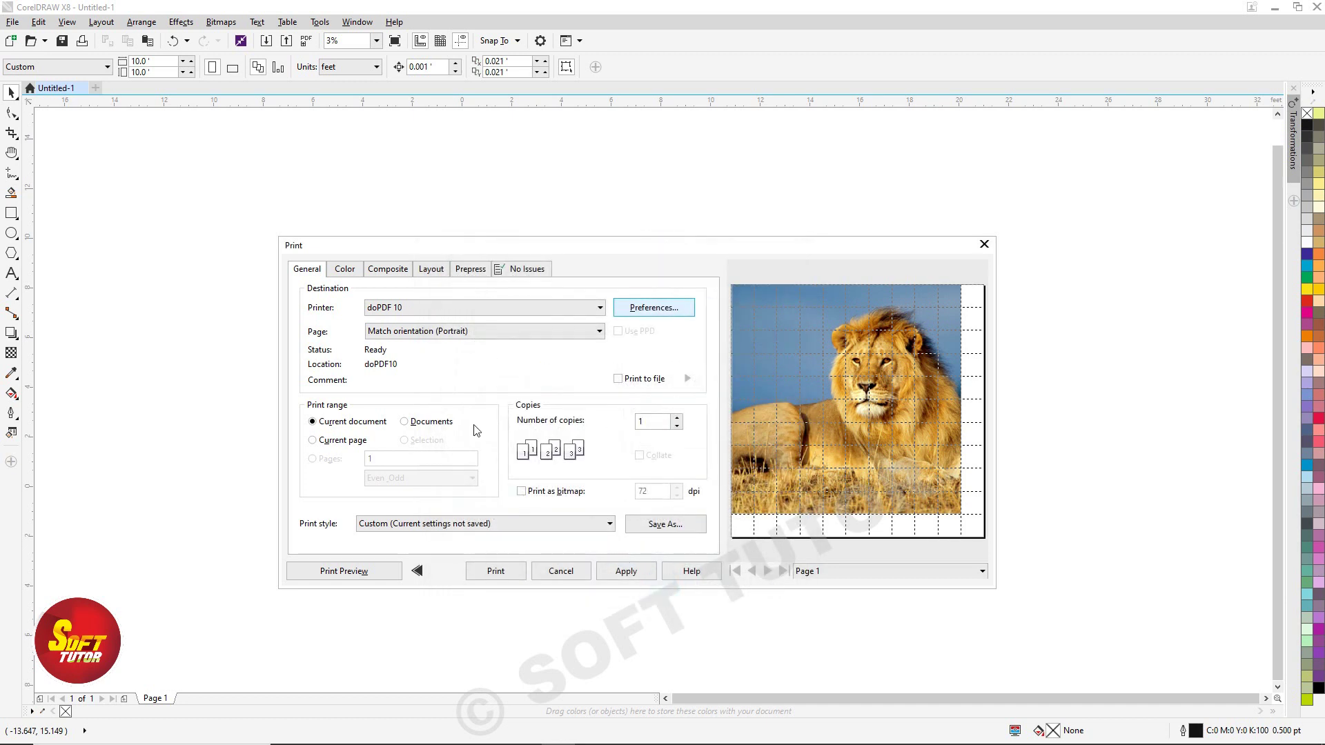
Step: Preview the print with the lion tiled across a grid of doPDF sheets and bring up the quick preview options
{"action": "left_click", "coordinate": [359, 571]}
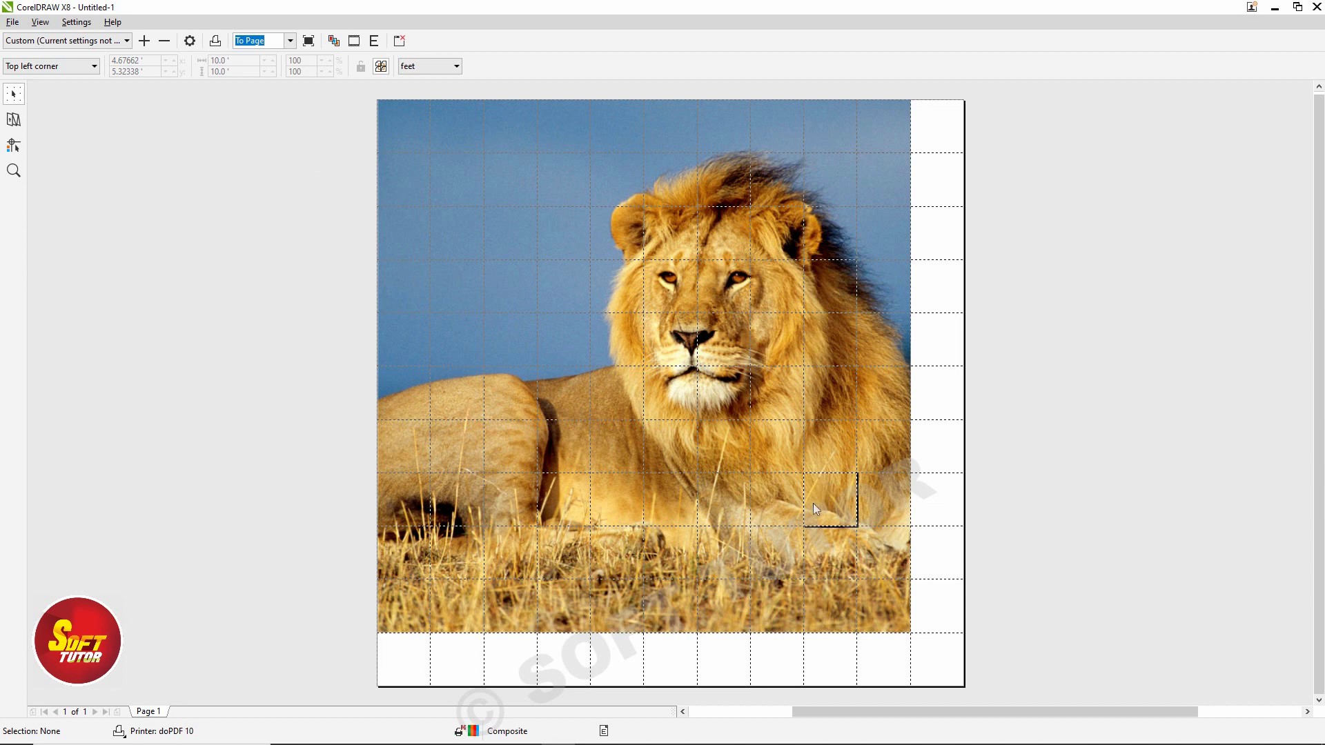
{"action": "right_click", "coordinate": [408, 146]}
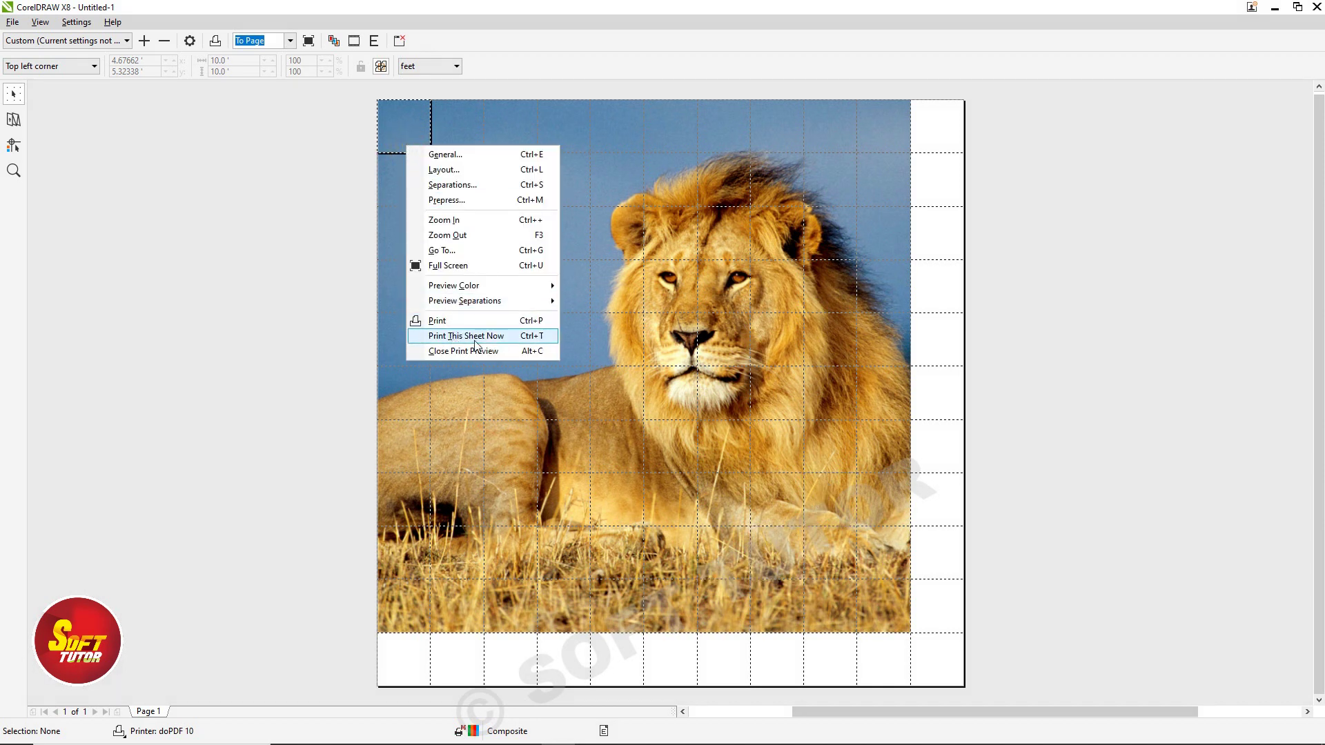
Step: Print the tiled pages to doPDF, choosing best-quality output with all used fonts embedded
{"action": "left_click", "coordinate": [13, 24]}
{"action": "left_click", "coordinate": [31, 90]}
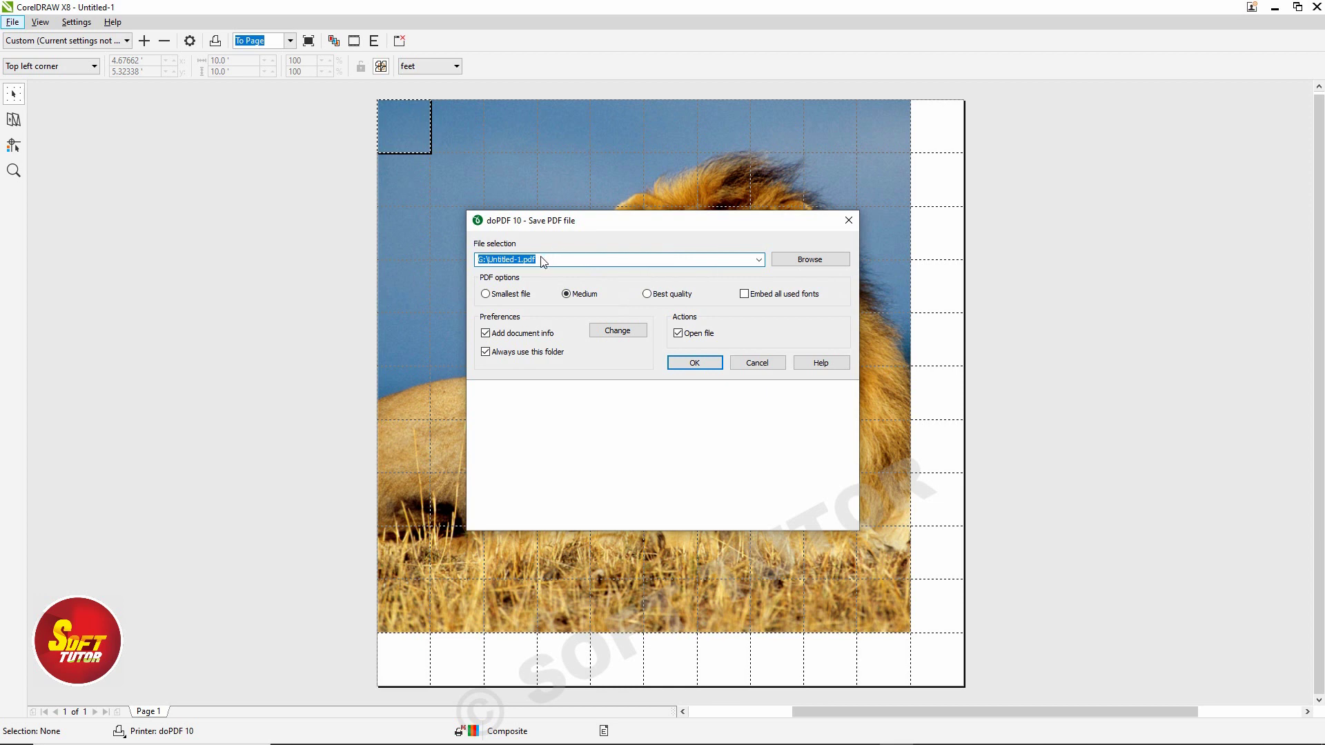
{"action": "left_click", "coordinate": [647, 294]}
{"action": "left_click", "coordinate": [744, 294]}
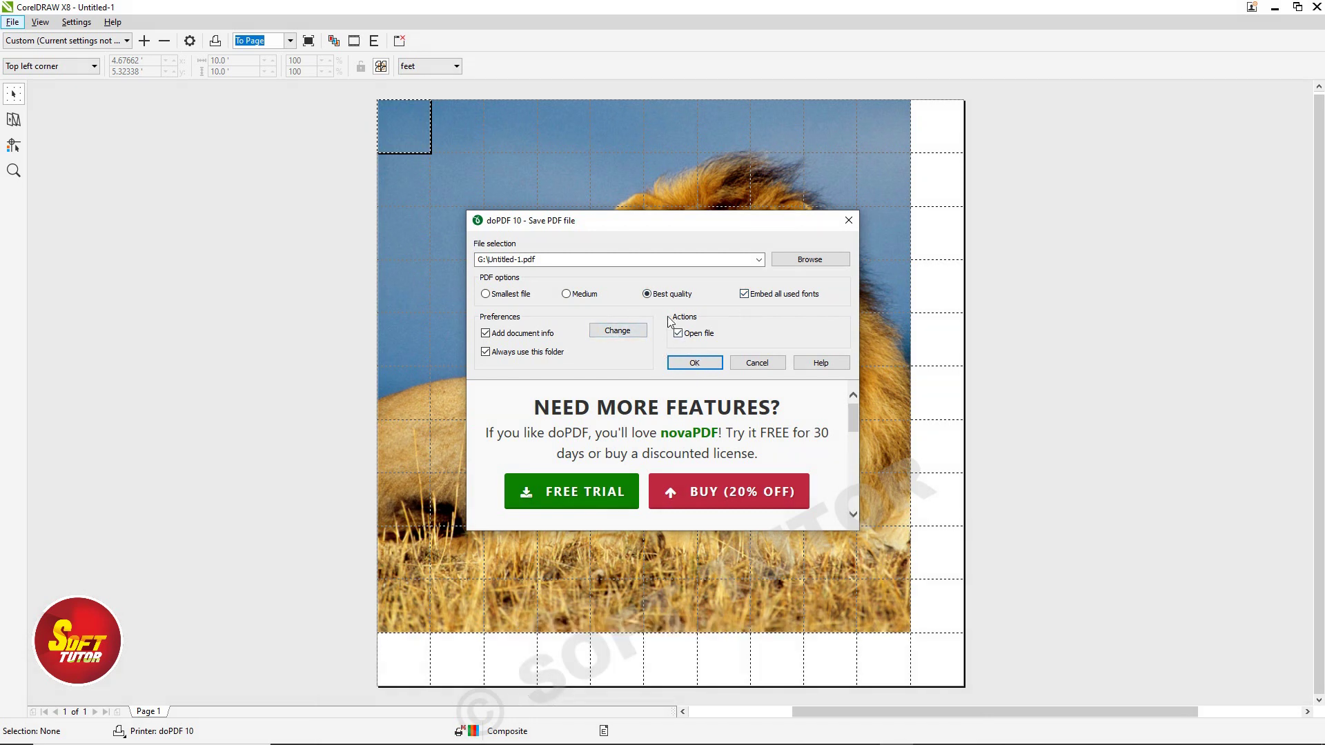
Step: Save the PDF as Untitled-1.pdf, replacing the existing file
{"action": "left_click", "coordinate": [696, 362]}
{"action": "left_click", "coordinate": [687, 401]}
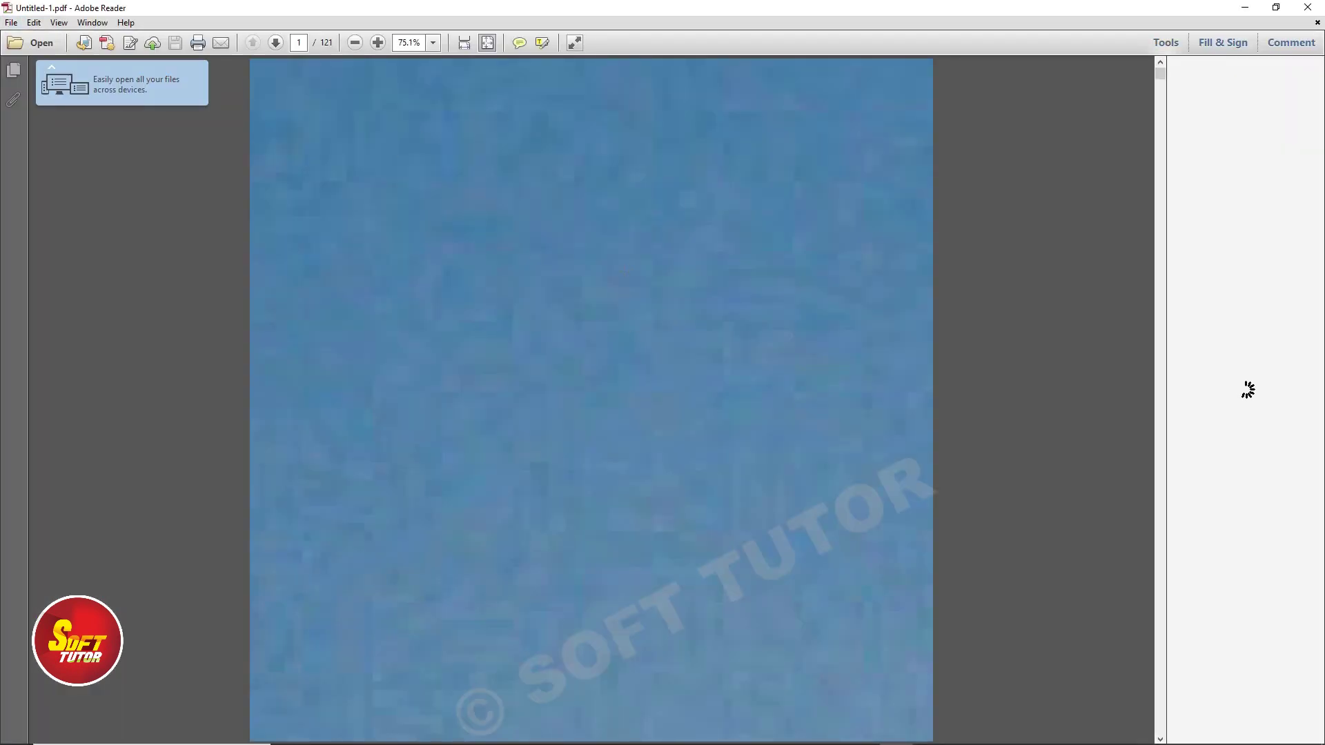
Step: Fit Untitled-1.pdf to the window, scroll through its 121 lion tiles, then leave the print preview
{"action": "left_click", "coordinate": [464, 42]}
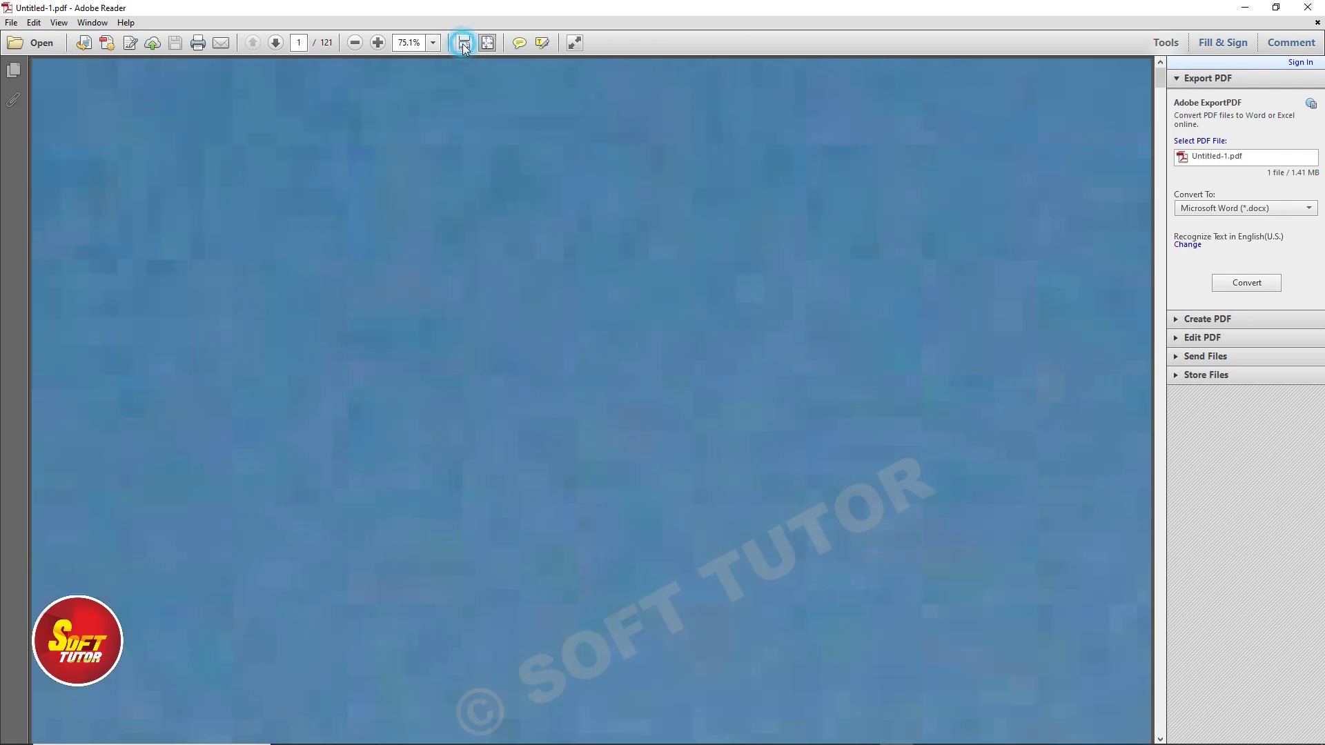
{"action": "scroll", "coordinate": [609, 212], "scroll_direction": "down", "scroll_amount": 3}
{"action": "scroll", "coordinate": [609, 213], "scroll_direction": "down", "scroll_amount": 2}
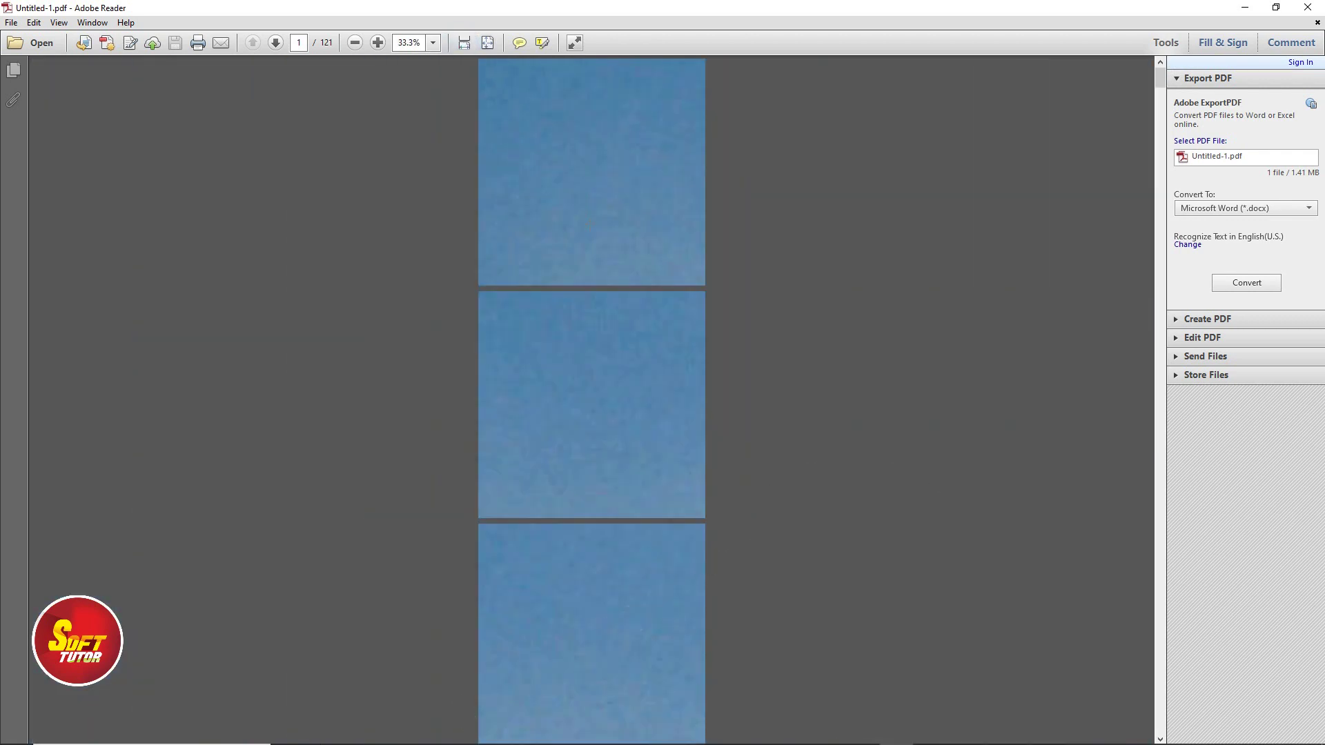
{"action": "scroll", "coordinate": [608, 213], "scroll_direction": "down", "scroll_amount": 3}
{"action": "scroll", "coordinate": [608, 213], "scroll_direction": "down", "scroll_amount": 3}
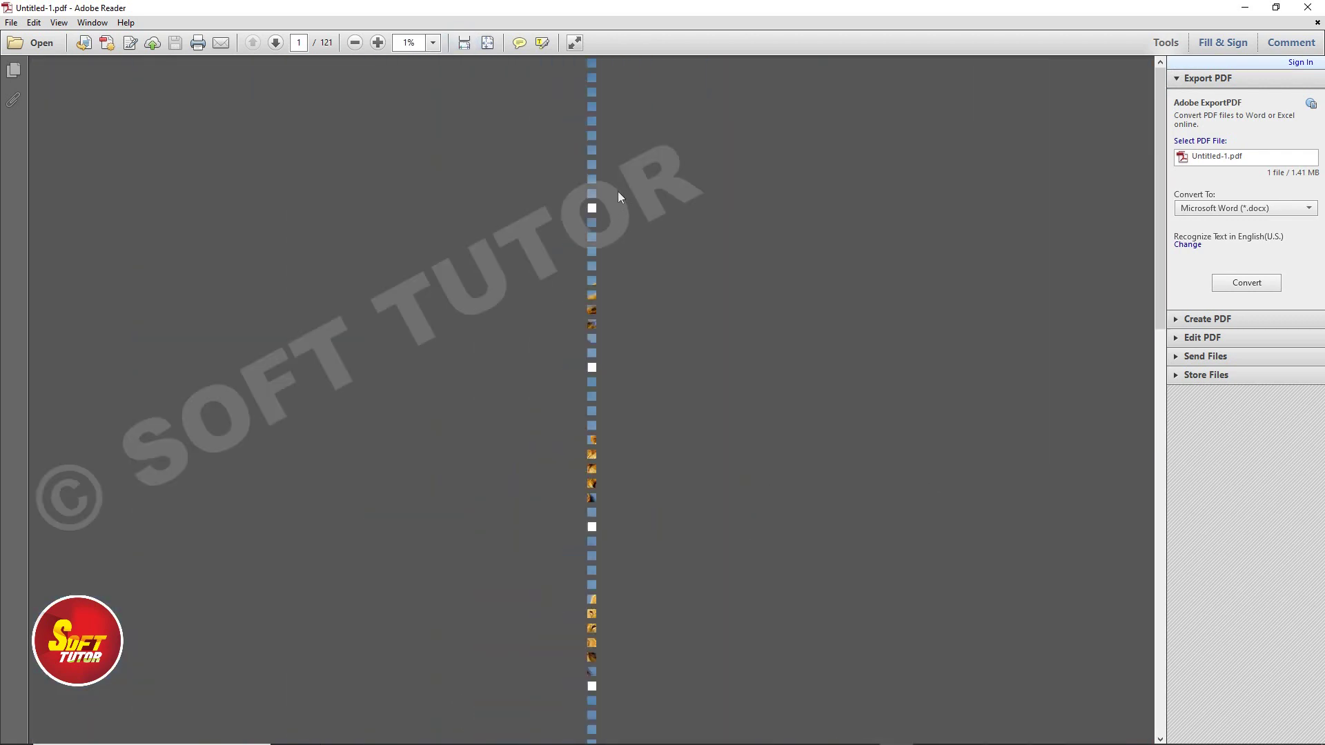
{"action": "scroll", "coordinate": [620, 200], "scroll_direction": "up", "scroll_amount": 2}
{"action": "scroll", "coordinate": [620, 200], "scroll_direction": "up", "scroll_amount": 2}
{"action": "scroll", "coordinate": [591, 400], "scroll_direction": "up", "scroll_amount": 5}
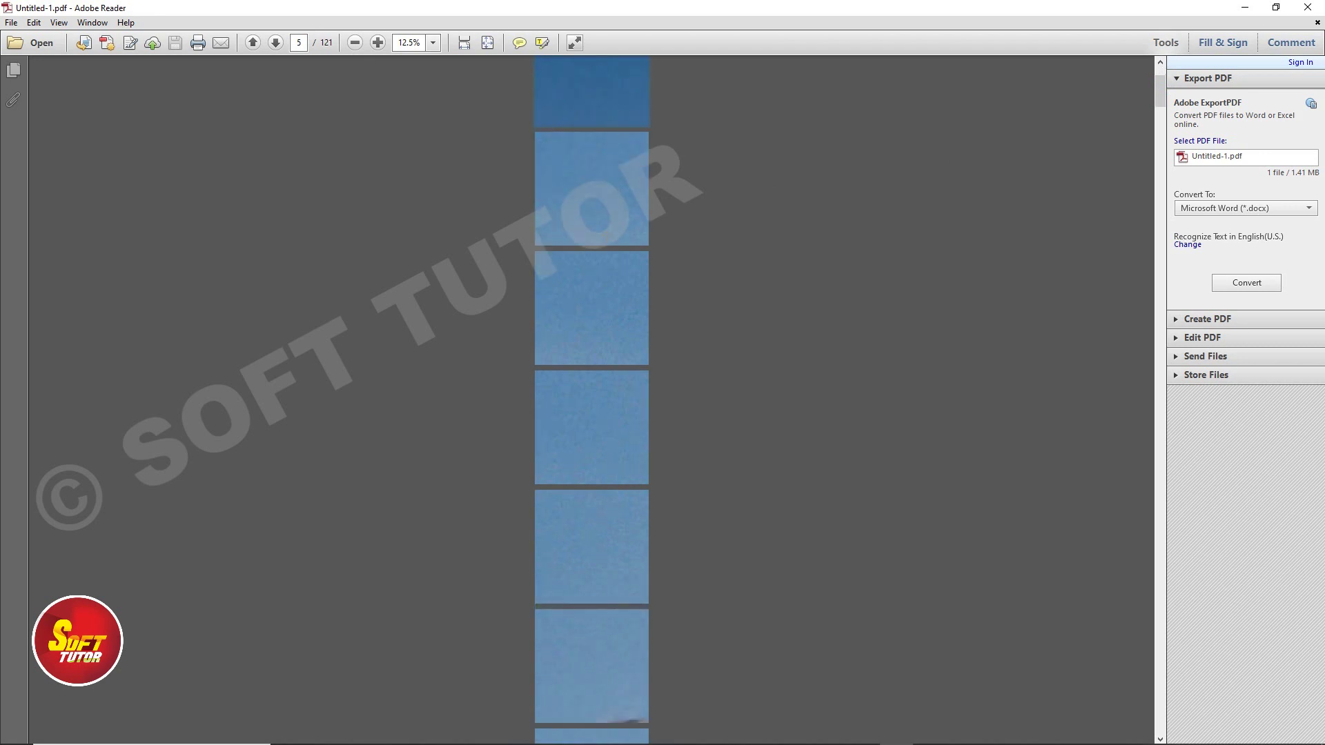
{"action": "scroll", "coordinate": [605, 276], "scroll_direction": "down", "scroll_amount": 2}
{"action": "scroll", "coordinate": [605, 277], "scroll_direction": "down", "scroll_amount": 4}
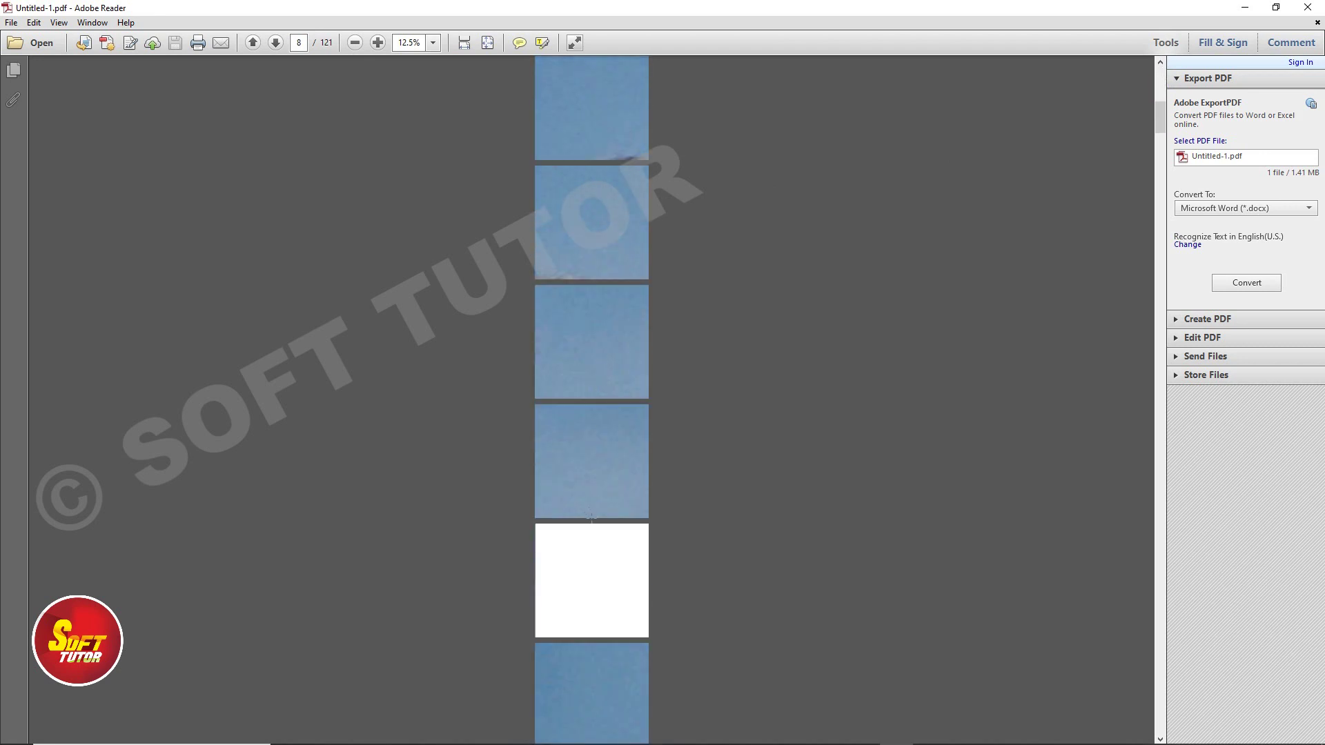
{"action": "scroll", "coordinate": [590, 516], "scroll_direction": "down", "scroll_amount": 3}
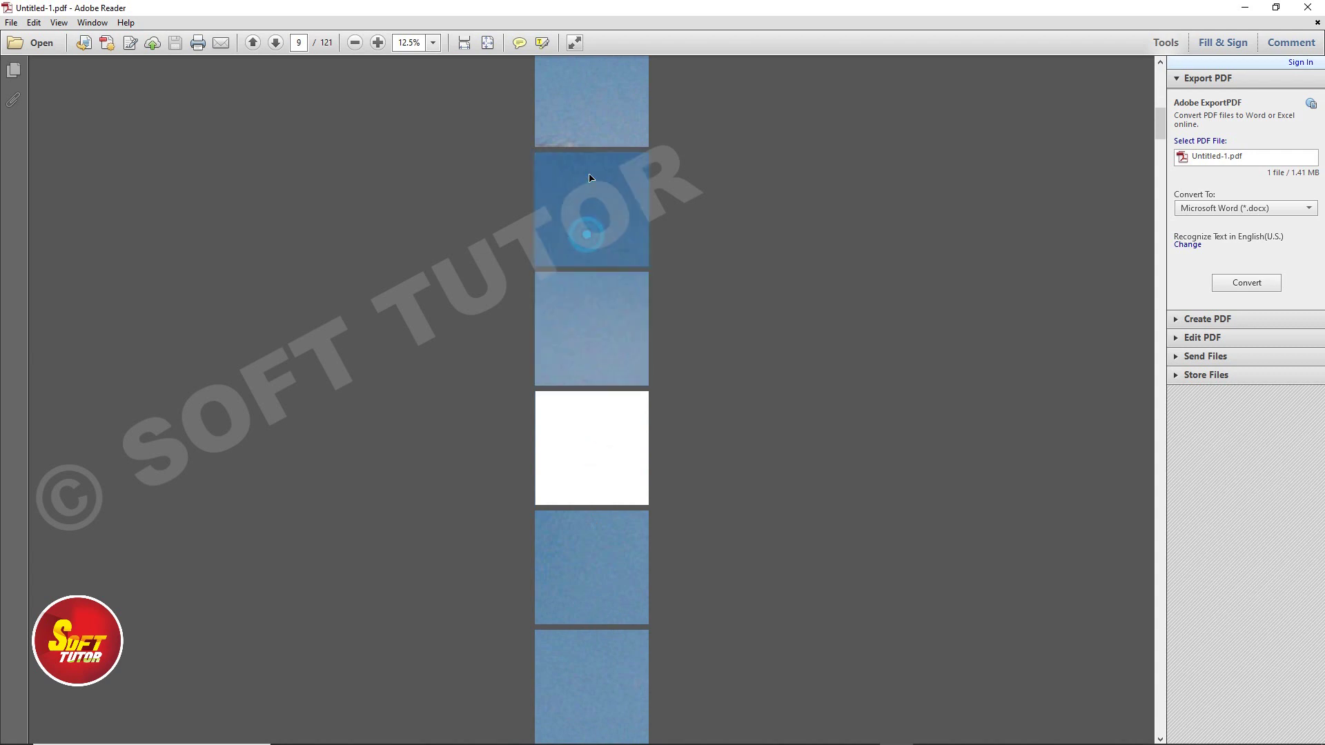
{"action": "scroll", "coordinate": [592, 207], "scroll_direction": "up", "scroll_amount": 3}
{"action": "scroll", "coordinate": [597, 289], "scroll_direction": "up", "scroll_amount": 6}
{"action": "scroll", "coordinate": [597, 290], "scroll_direction": "up", "scroll_amount": 5}
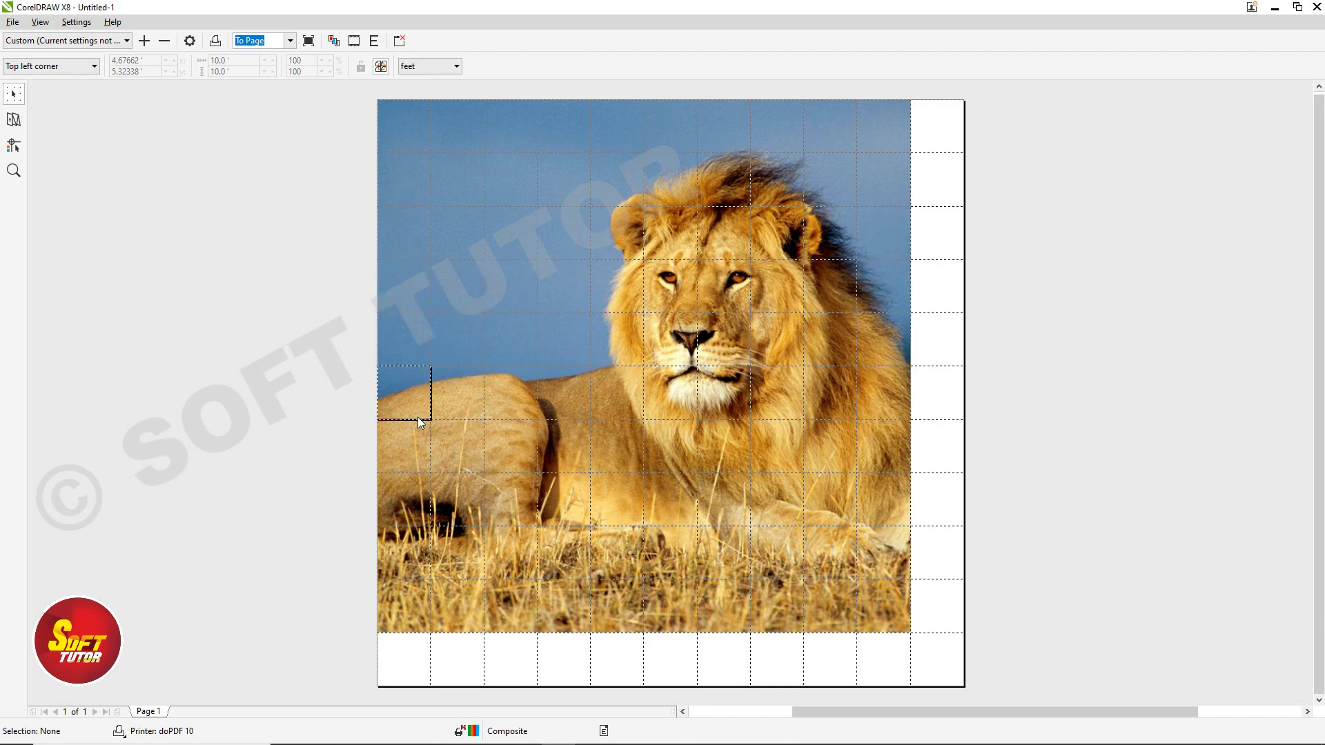
{"action": "key", "text": "Escape"}
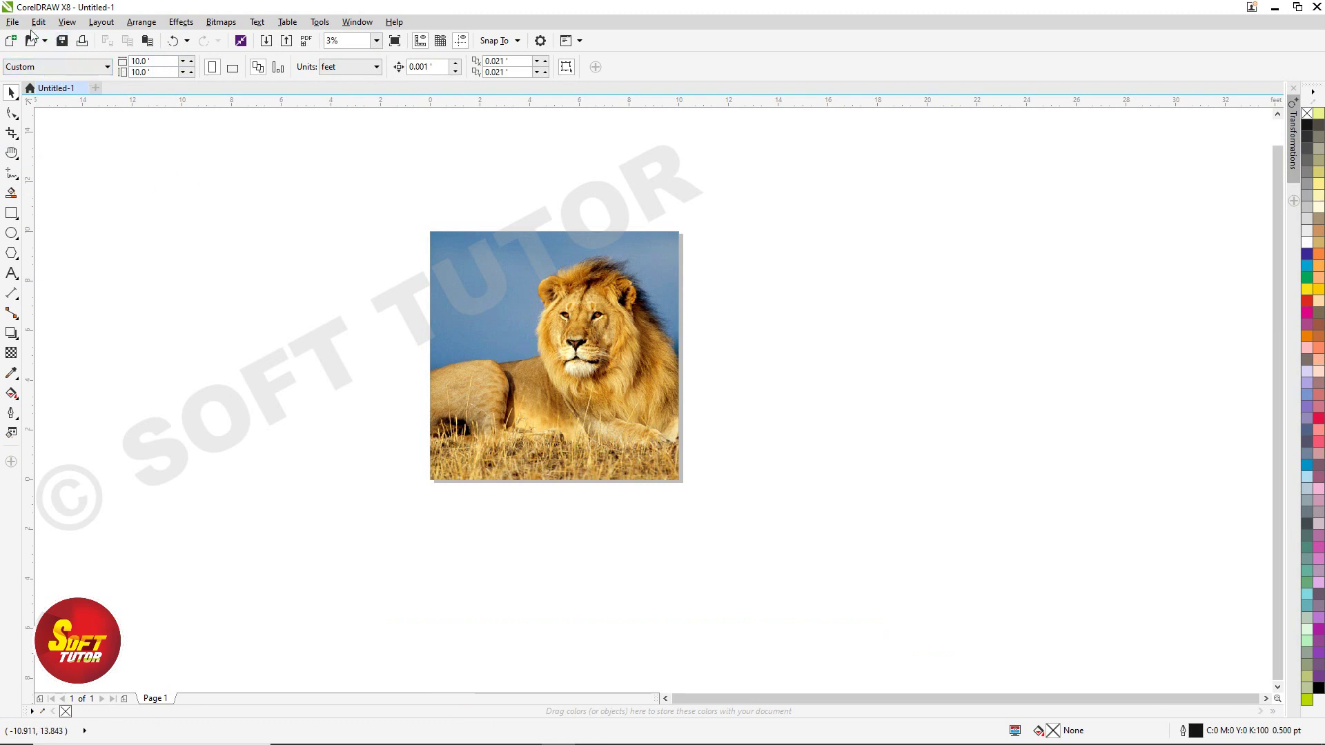
Step: In the doPDF printer preferences, set a custom page width and height of 24 inches each
{"action": "left_click", "coordinate": [12, 22]}
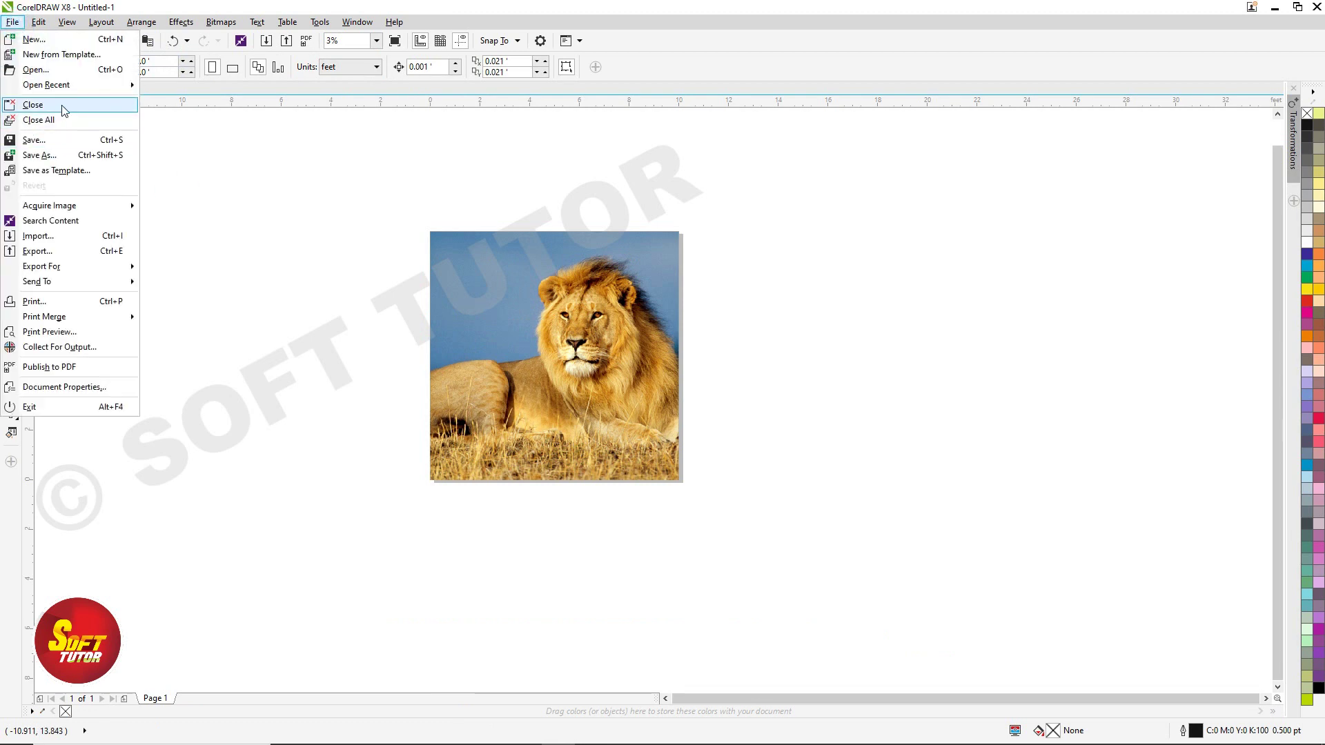
{"action": "left_click", "coordinate": [46, 302]}
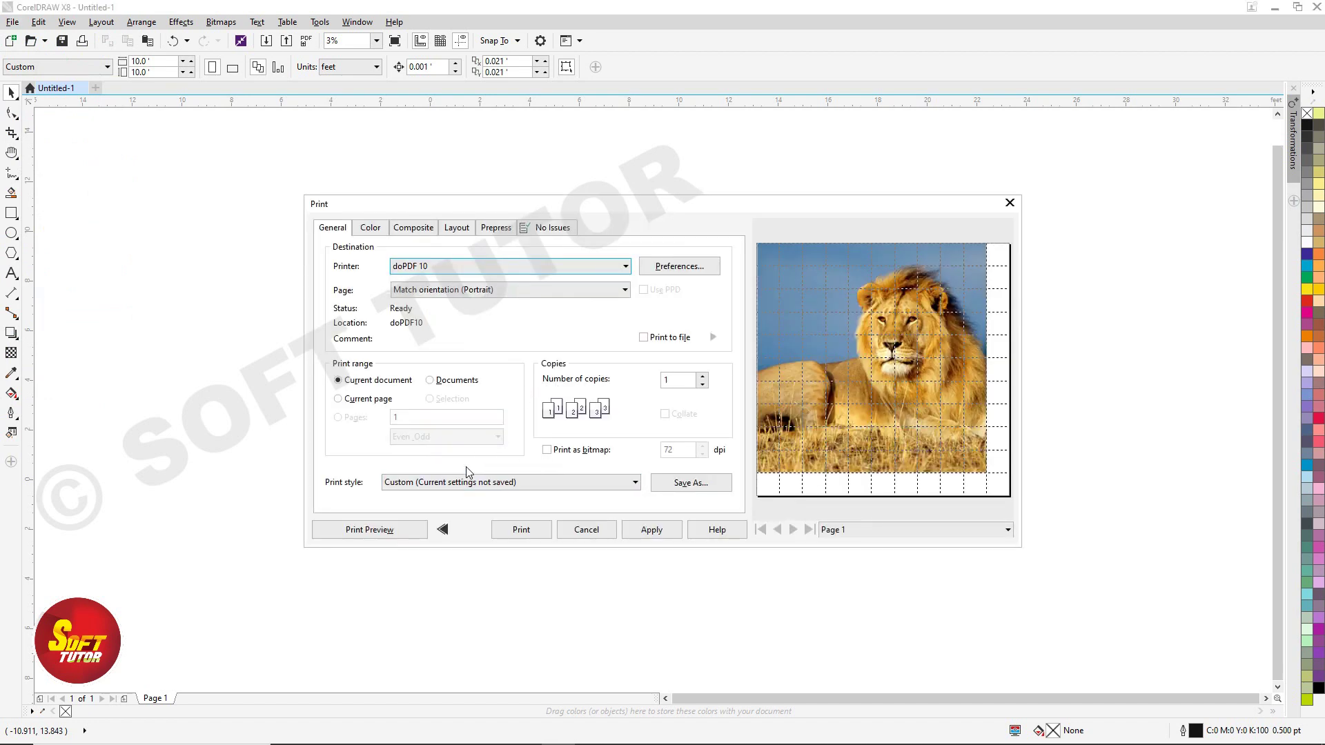
{"action": "left_click", "coordinate": [665, 266]}
{"action": "double_click", "coordinate": [399, 387]}
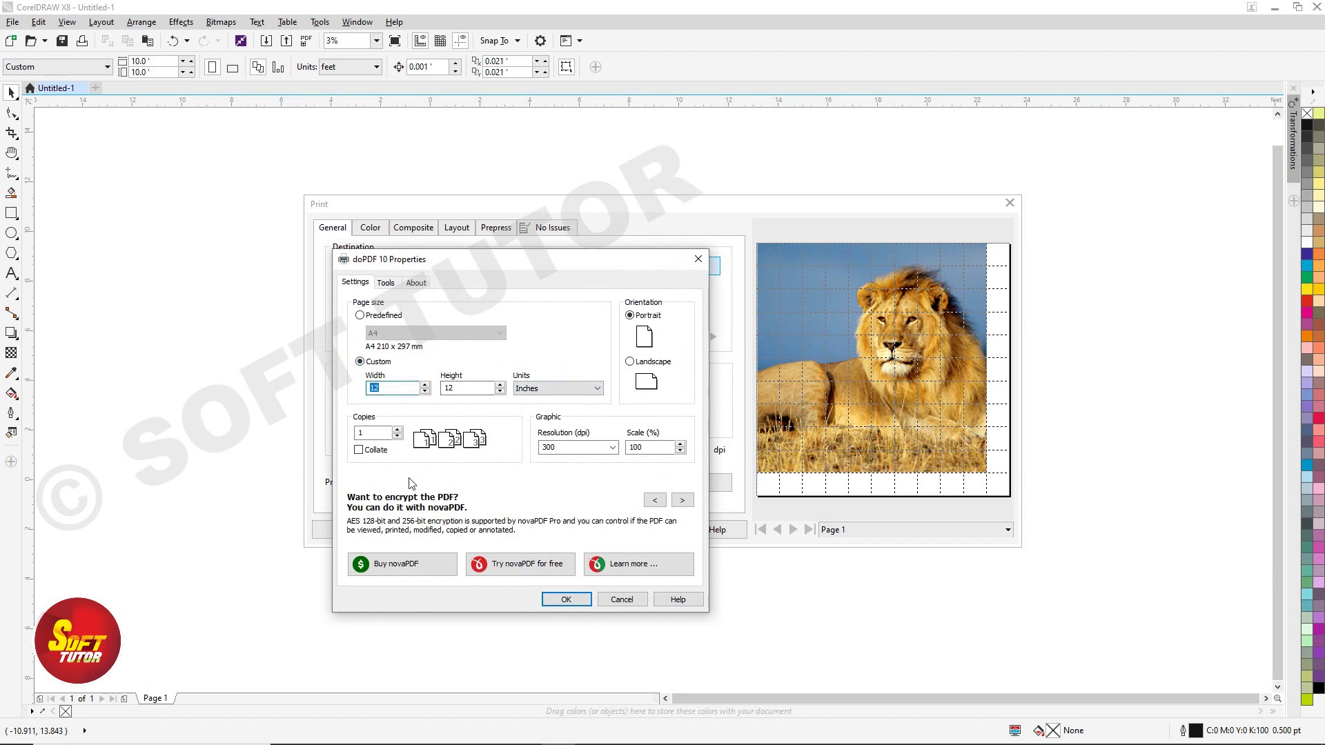
{"action": "type", "text": "24"}
{"action": "key", "text": "Tab"}
{"action": "type", "text": "24"}
{"action": "key", "text": "Tab"}
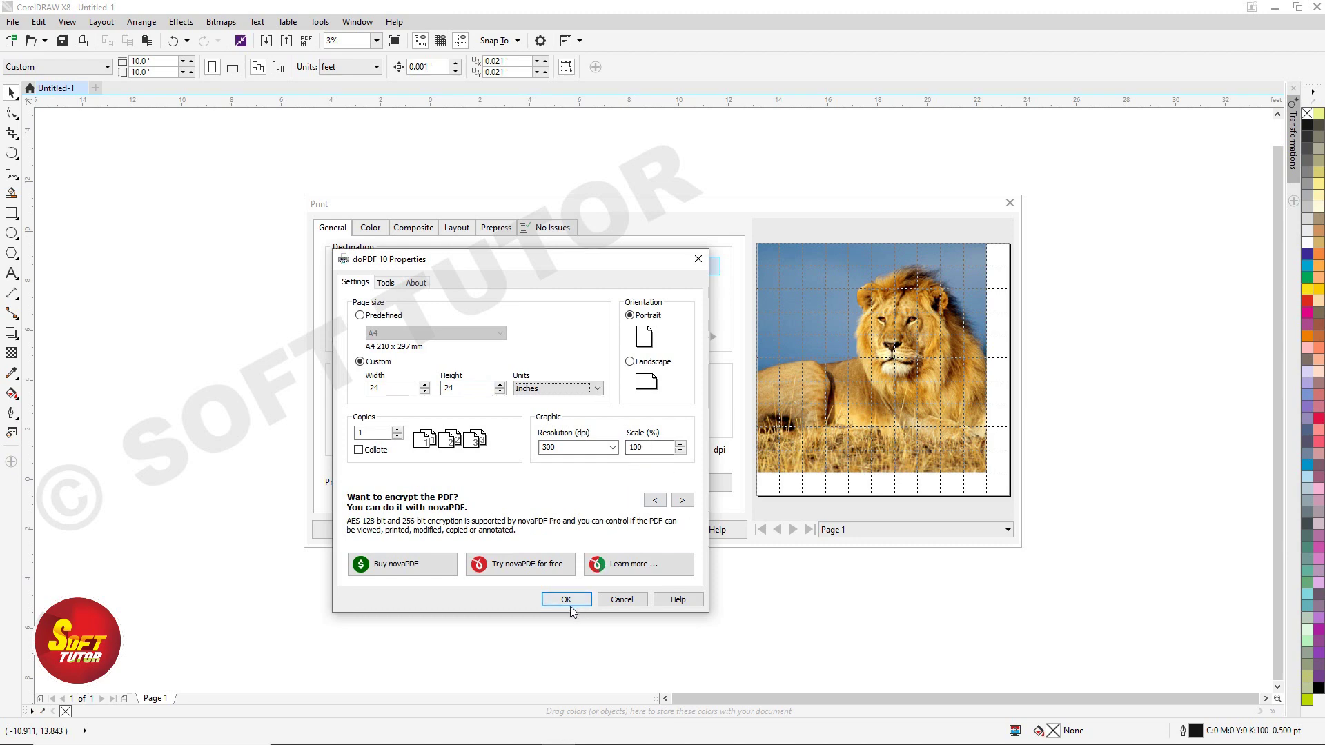
{"action": "left_click", "coordinate": [566, 599]}
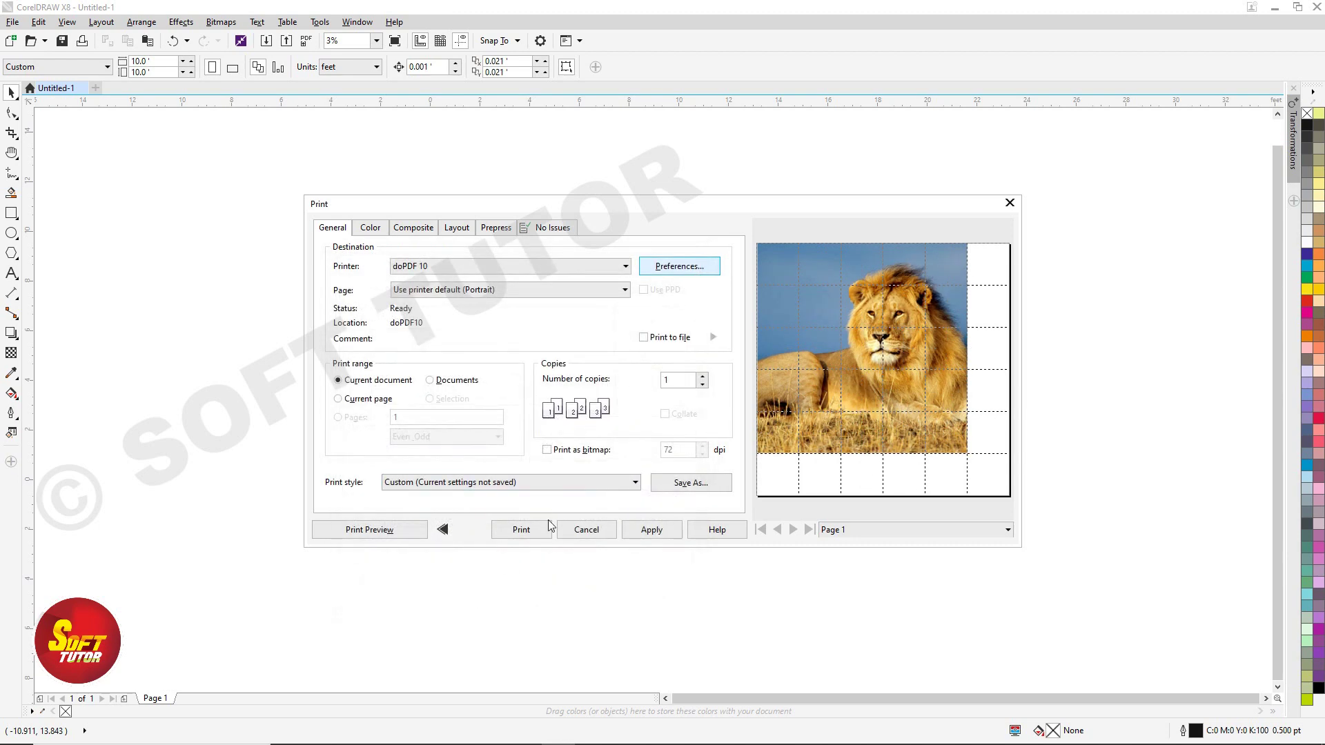
Step: Apply the new print settings and check the larger lion tiles in the full print preview
{"action": "left_click", "coordinate": [652, 529]}
{"action": "left_click", "coordinate": [395, 533]}
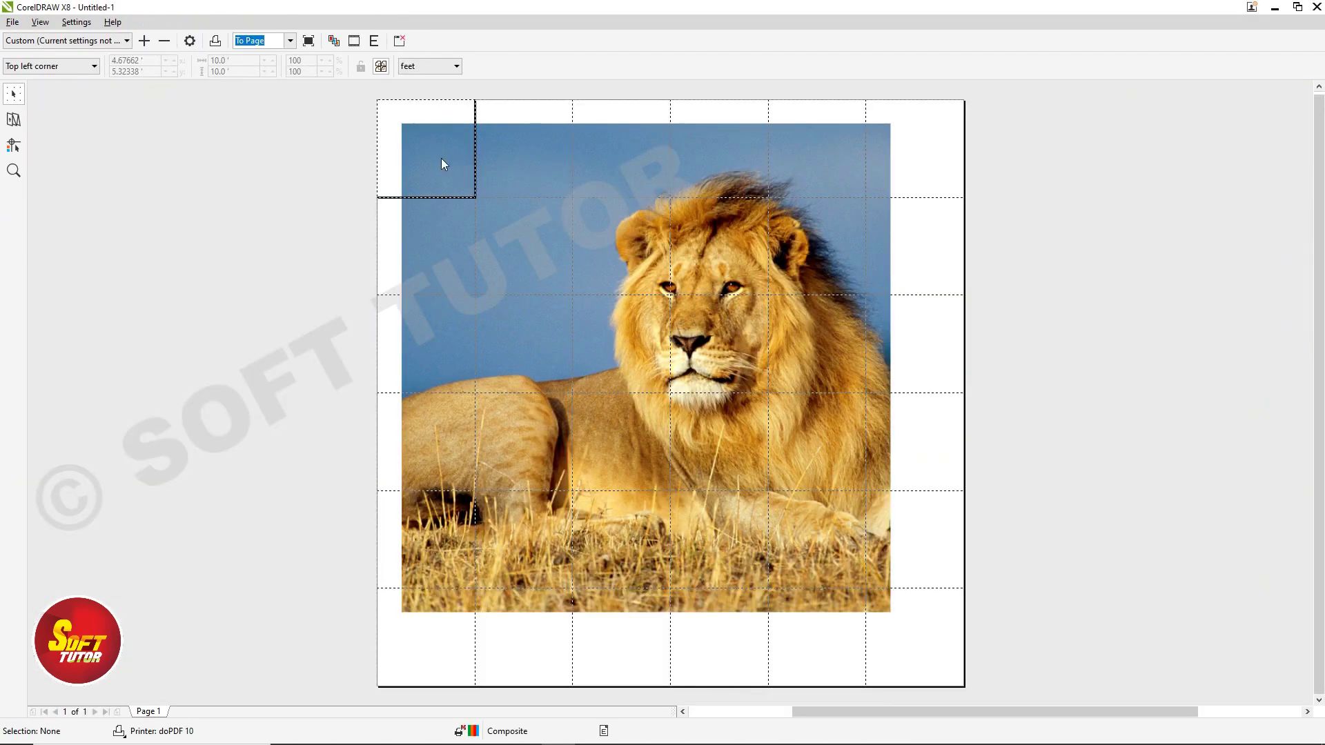
{"action": "left_click", "coordinate": [528, 160]}
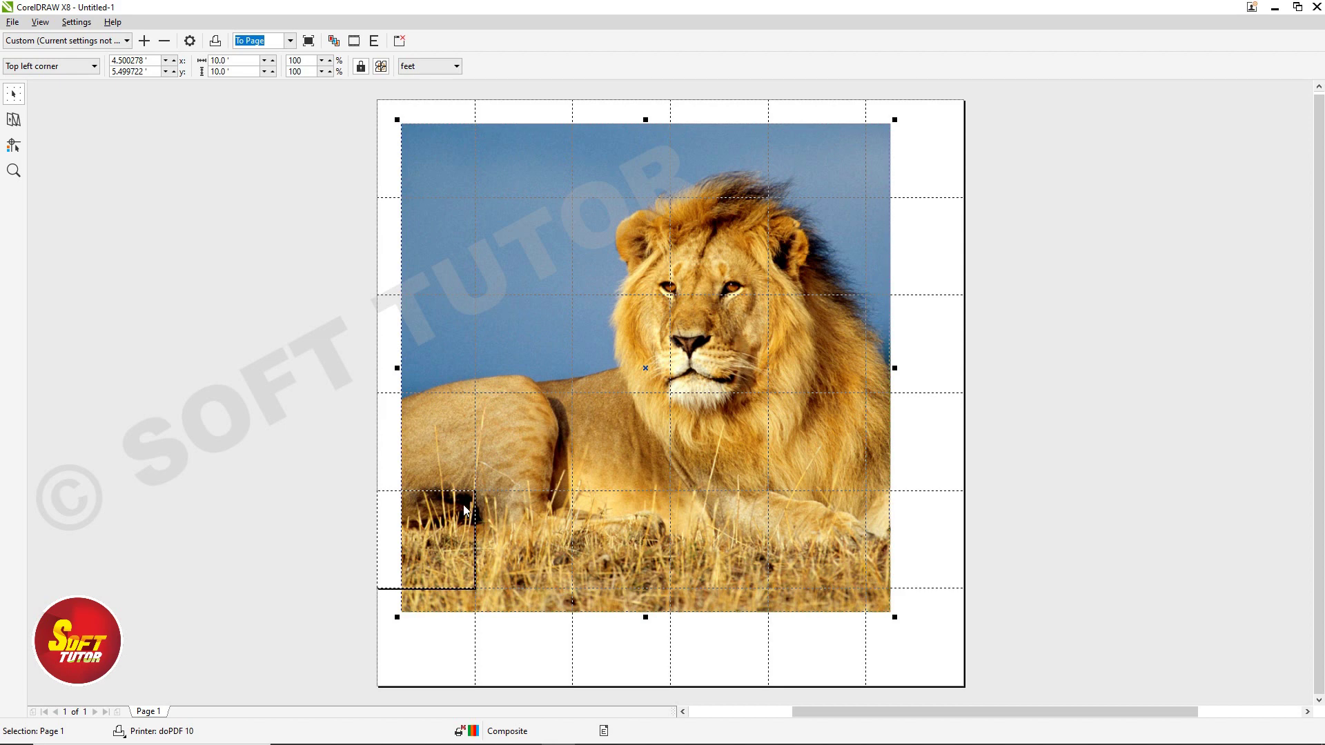
Step: Print the tiled lion to doPDF, saving it on drive G as 222.pdf
{"action": "left_click", "coordinate": [19, 27]}
{"action": "left_click", "coordinate": [24, 89]}
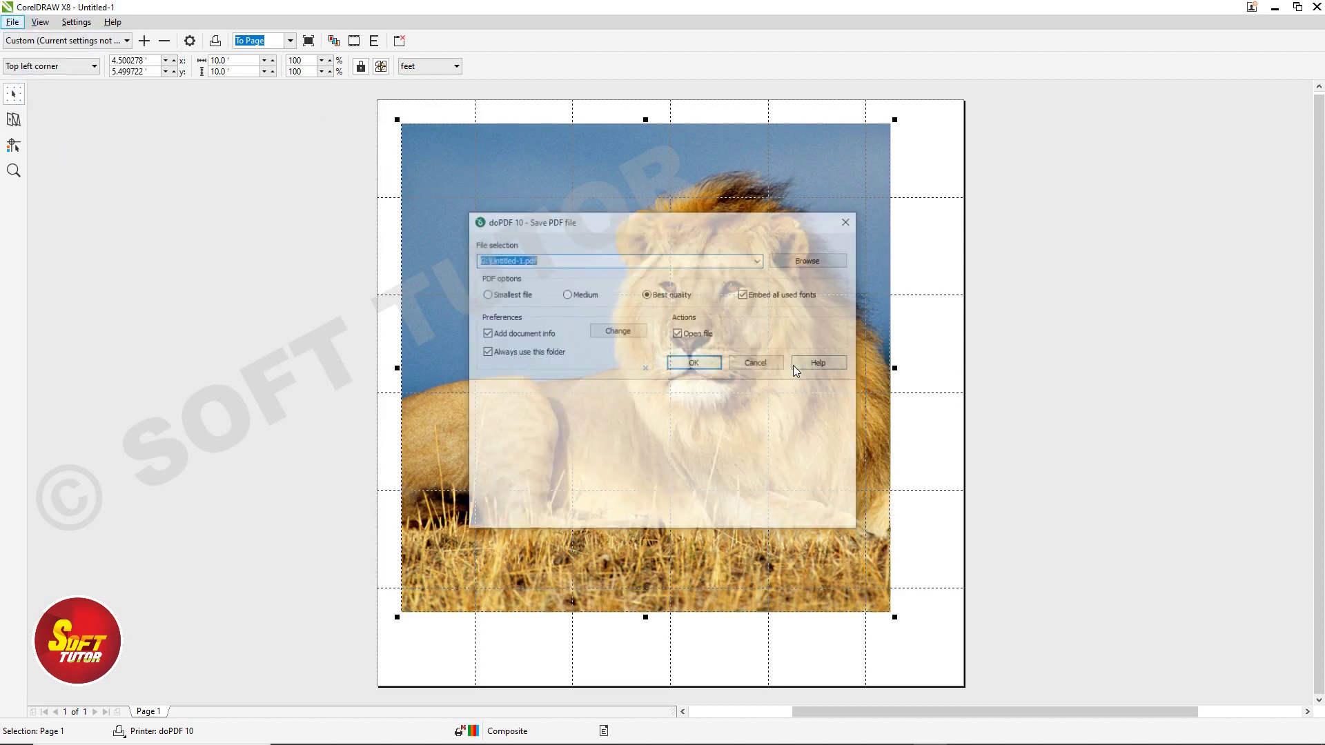
{"action": "left_click", "coordinate": [545, 257]}
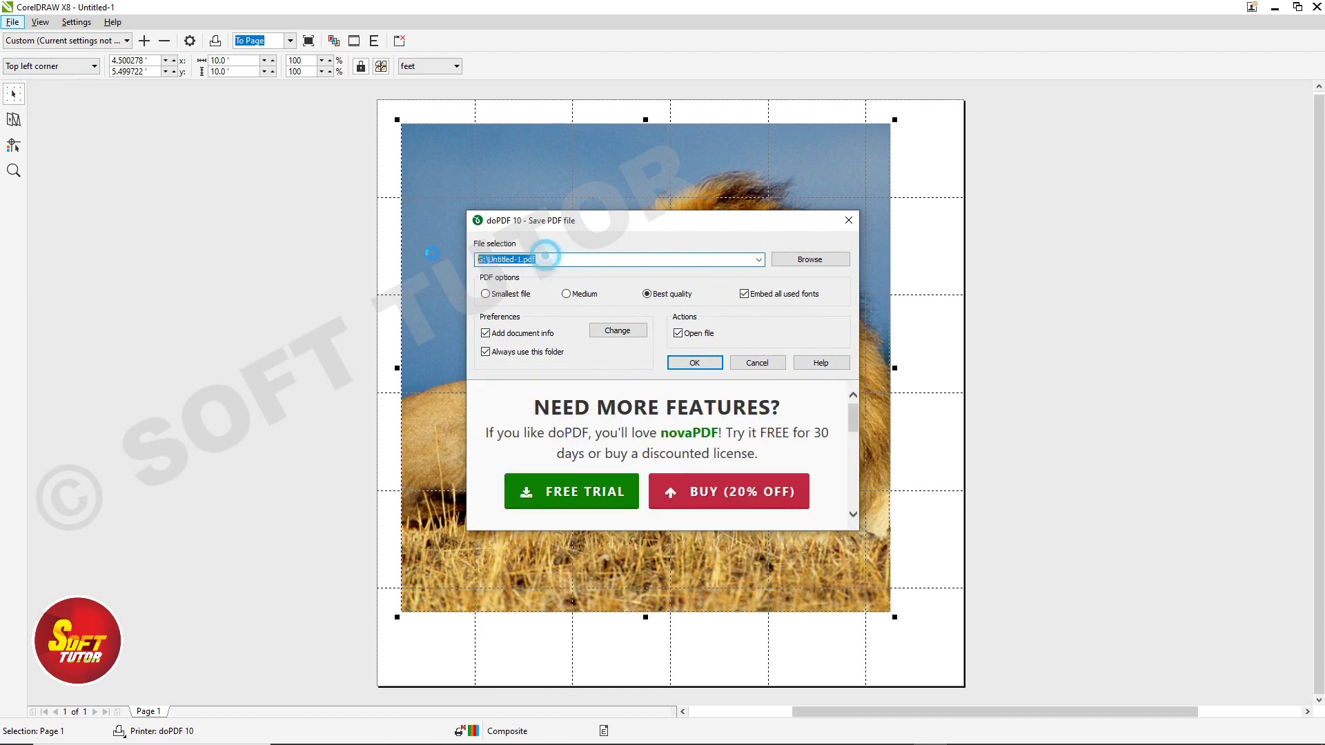
{"action": "left_click_drag", "start_coordinate": [487, 259], "coordinate": [868, 256]}
{"action": "key", "text": "BackSpace"}
{"action": "type", "text": "222"}
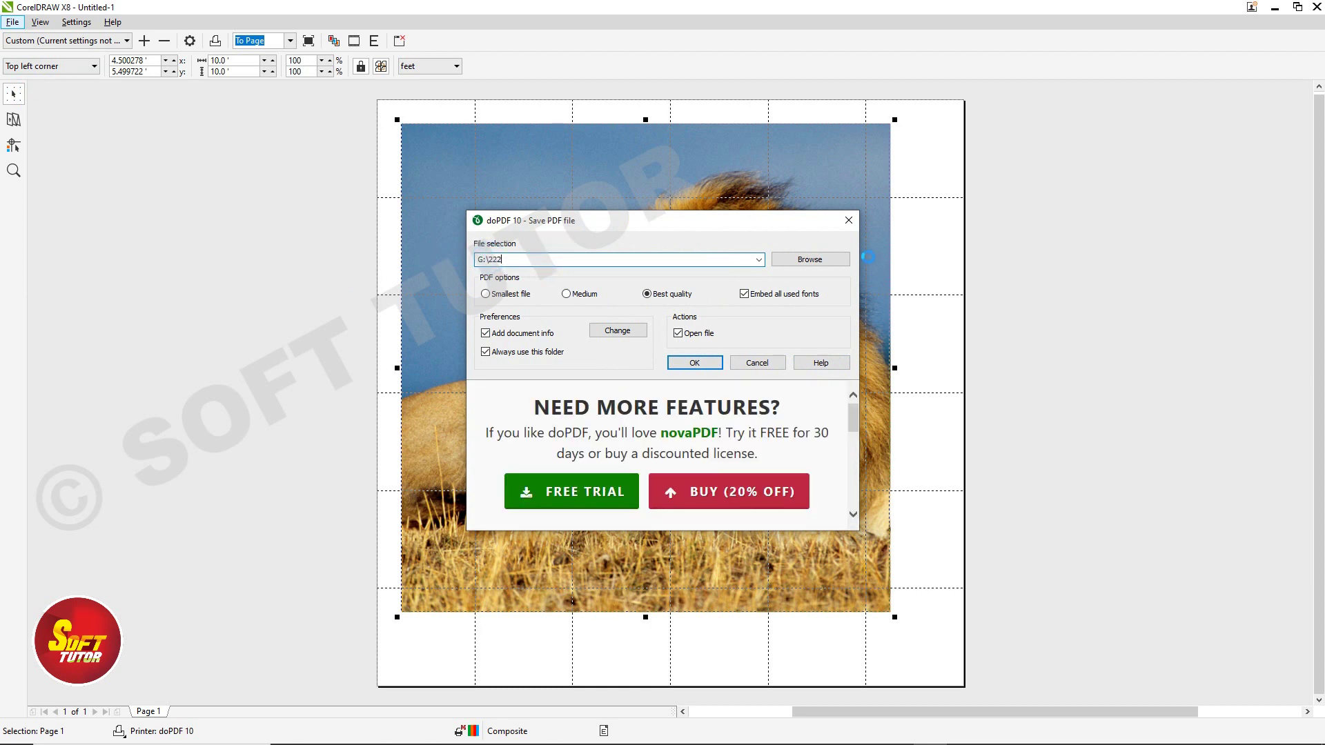
{"action": "left_click", "coordinate": [694, 362]}
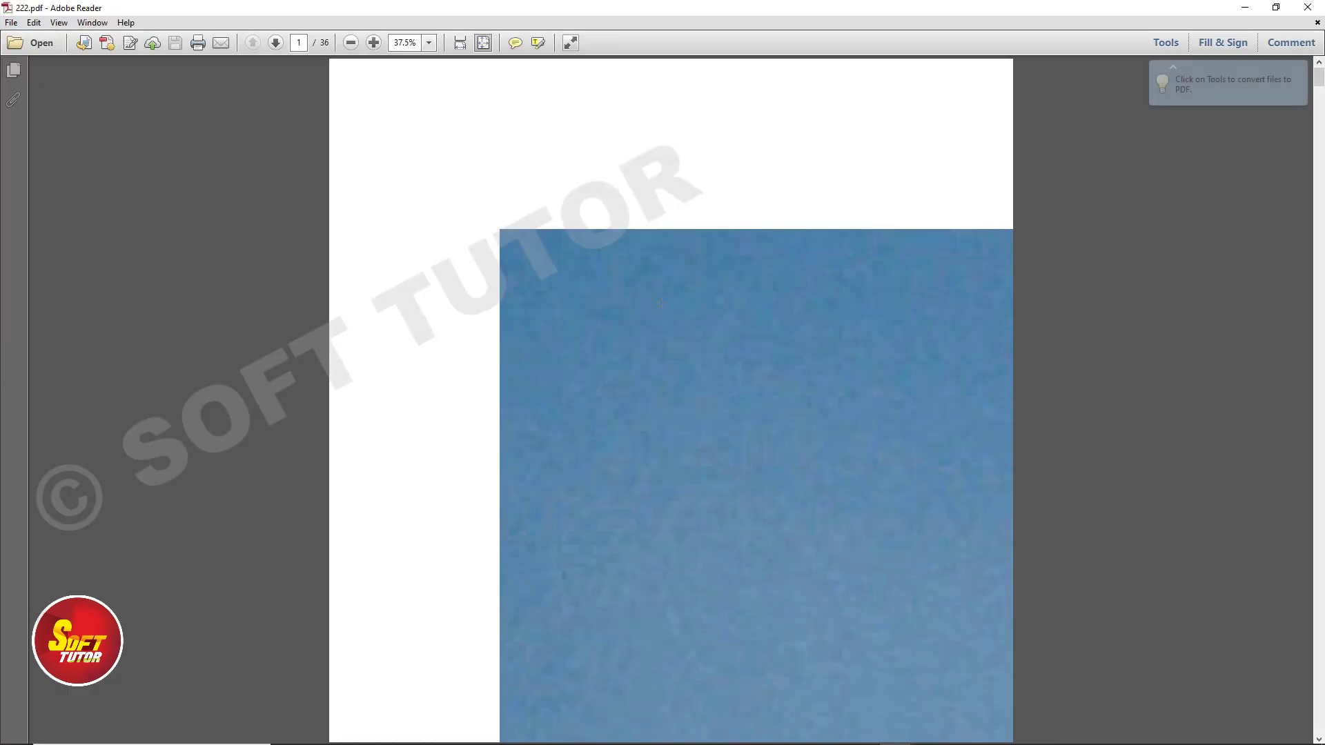
Step: Zoom out on 222.pdf, scroll through its 36 lion tiles, and close Adobe Reader
{"action": "left_click", "coordinate": [483, 43]}
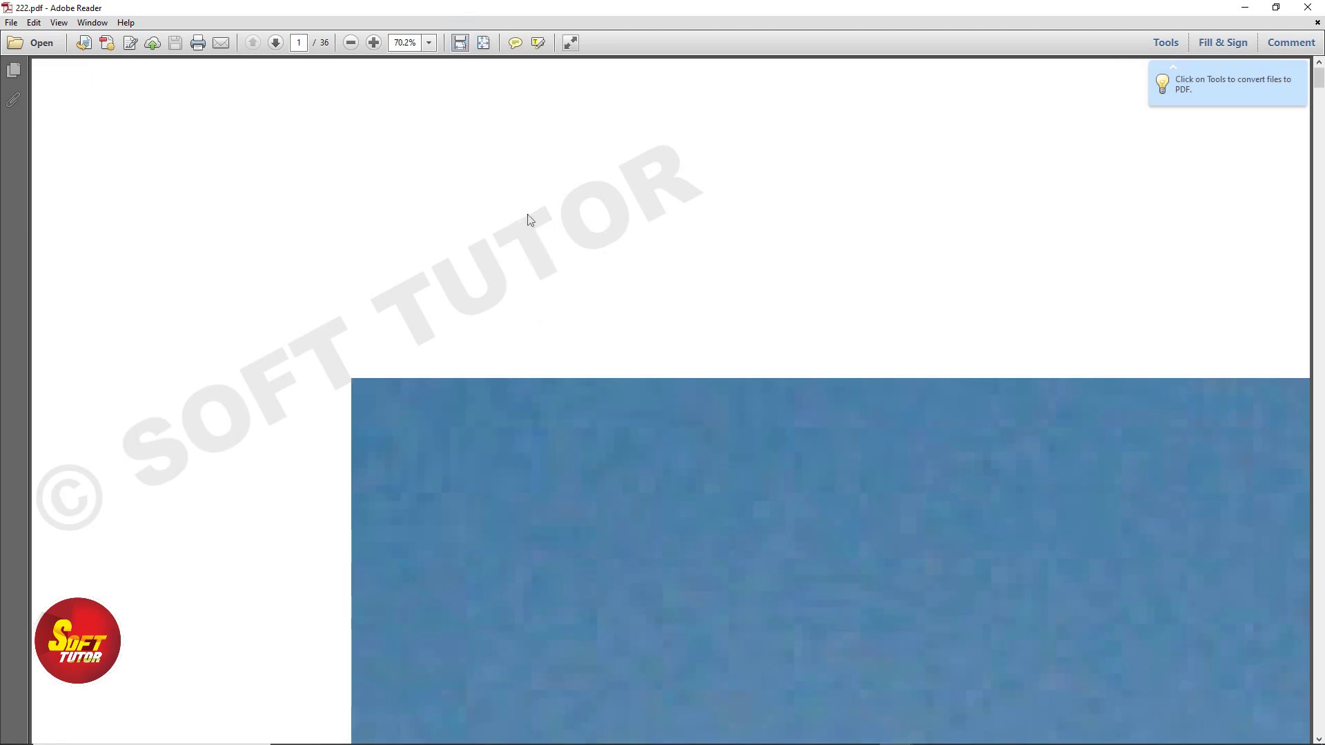
{"action": "key", "text": "ctrl+0"}
{"action": "scroll", "coordinate": [568, 219], "scroll_direction": "down", "scroll_amount": 3}
{"action": "scroll", "coordinate": [568, 219], "scroll_direction": "down", "scroll_amount": 4}
{"action": "scroll", "coordinate": [621, 209], "scroll_direction": "down", "scroll_amount": 4}
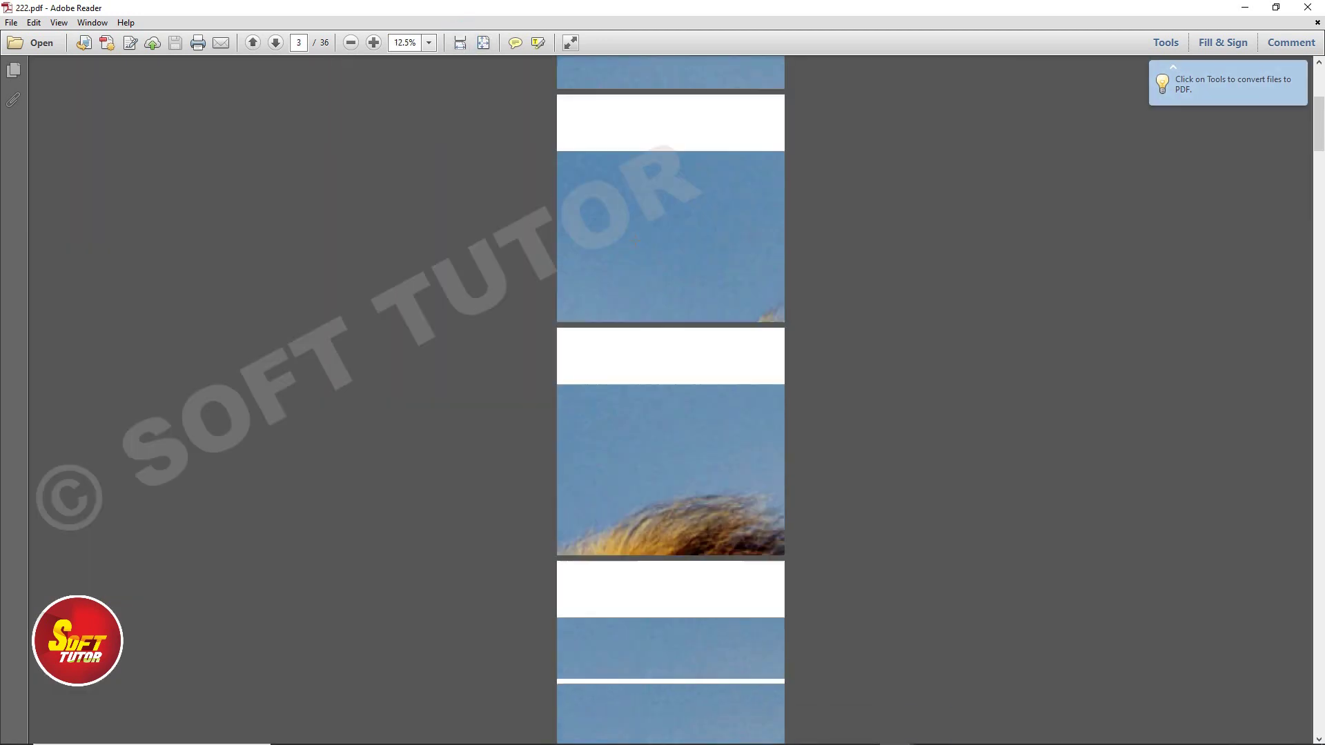
{"action": "scroll", "coordinate": [621, 208], "scroll_direction": "down", "scroll_amount": 4}
{"action": "scroll", "coordinate": [636, 242], "scroll_direction": "down", "scroll_amount": 3}
{"action": "scroll", "coordinate": [636, 242], "scroll_direction": "down", "scroll_amount": 3}
{"action": "scroll", "coordinate": [636, 249], "scroll_direction": "down", "scroll_amount": 3}
{"action": "scroll", "coordinate": [641, 259], "scroll_direction": "down", "scroll_amount": 3}
{"action": "scroll", "coordinate": [646, 268], "scroll_direction": "down", "scroll_amount": 3}
{"action": "scroll", "coordinate": [645, 267], "scroll_direction": "down", "scroll_amount": 3}
{"action": "scroll", "coordinate": [645, 273], "scroll_direction": "down", "scroll_amount": 3}
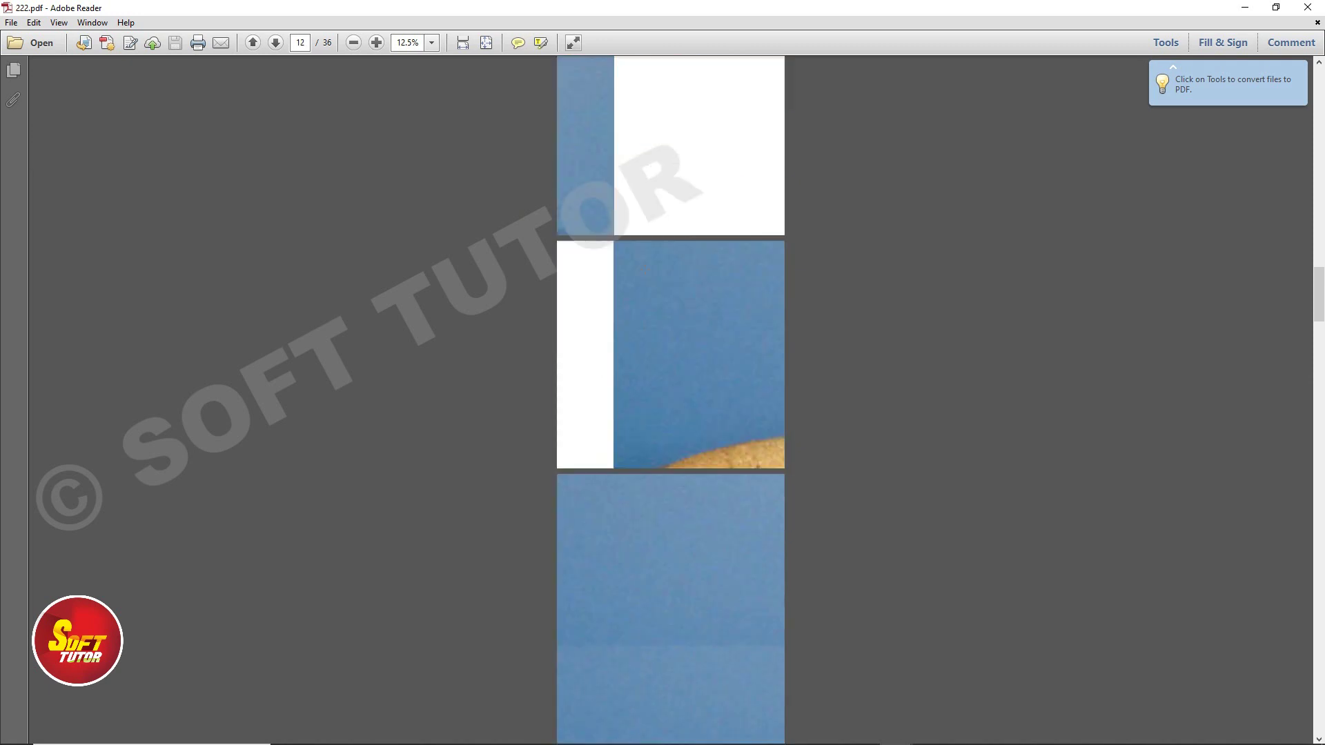
{"action": "scroll", "coordinate": [645, 274], "scroll_direction": "down", "scroll_amount": 3}
{"action": "scroll", "coordinate": [645, 275], "scroll_direction": "down", "scroll_amount": 3}
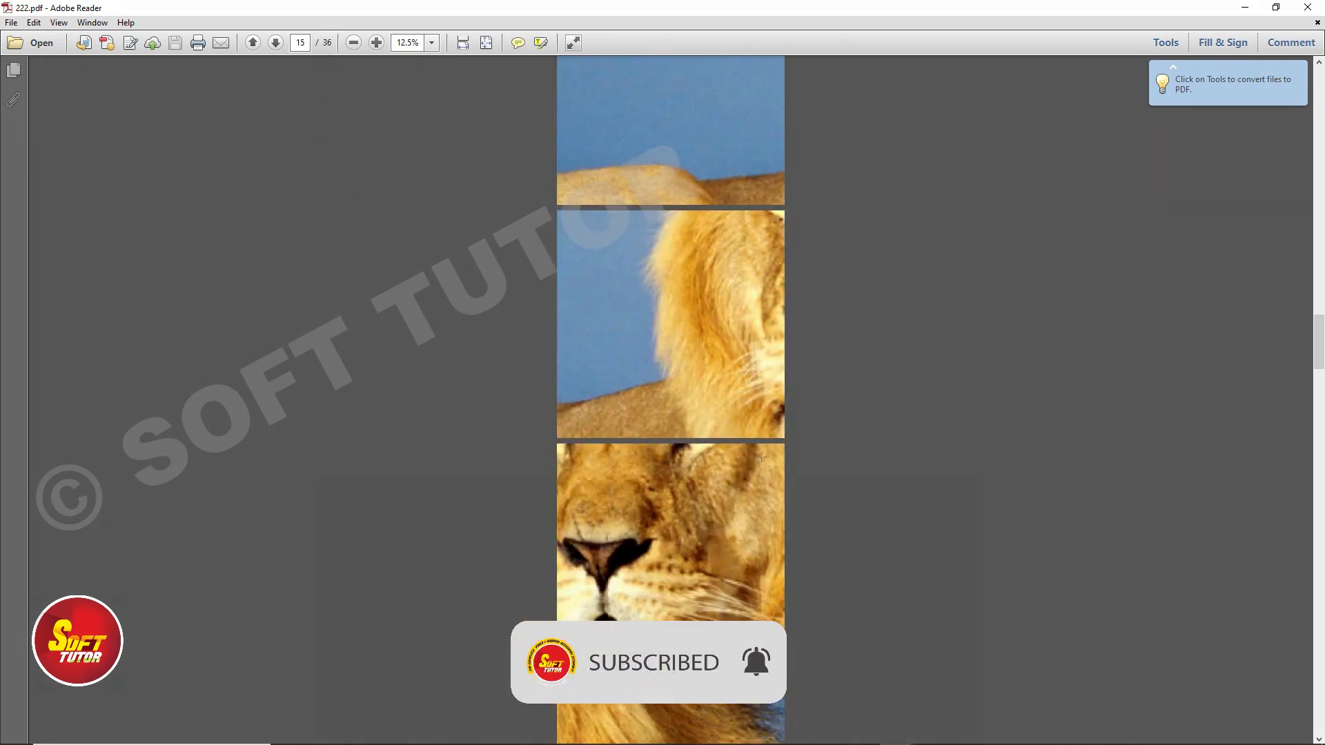
{"action": "scroll", "coordinate": [762, 319], "scroll_direction": "up", "scroll_amount": 3}
{"action": "scroll", "coordinate": [762, 319], "scroll_direction": "up", "scroll_amount": 3}
{"action": "scroll", "coordinate": [762, 319], "scroll_direction": "up", "scroll_amount": 3}
{"action": "scroll", "coordinate": [763, 319], "scroll_direction": "up", "scroll_amount": 3}
{"action": "scroll", "coordinate": [502, 122], "scroll_direction": "up", "scroll_amount": 3}
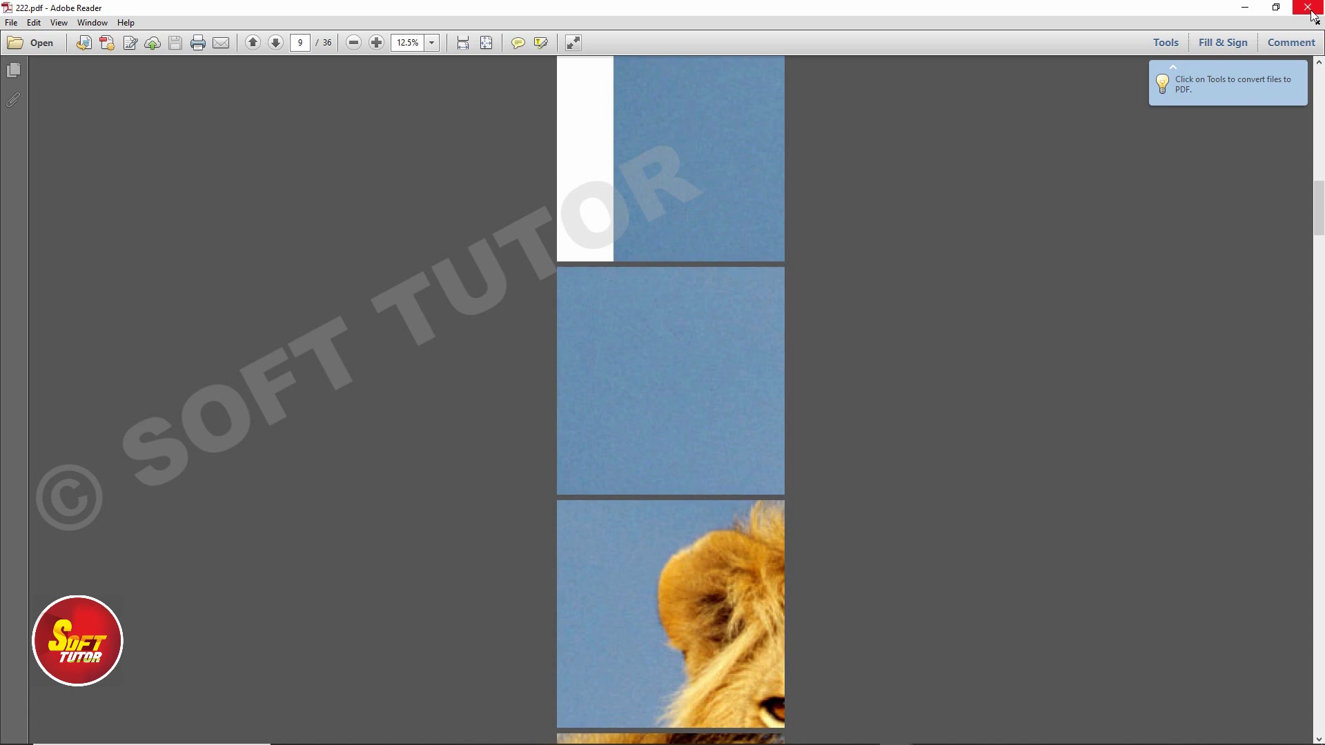
{"action": "left_click", "coordinate": [1313, 15]}
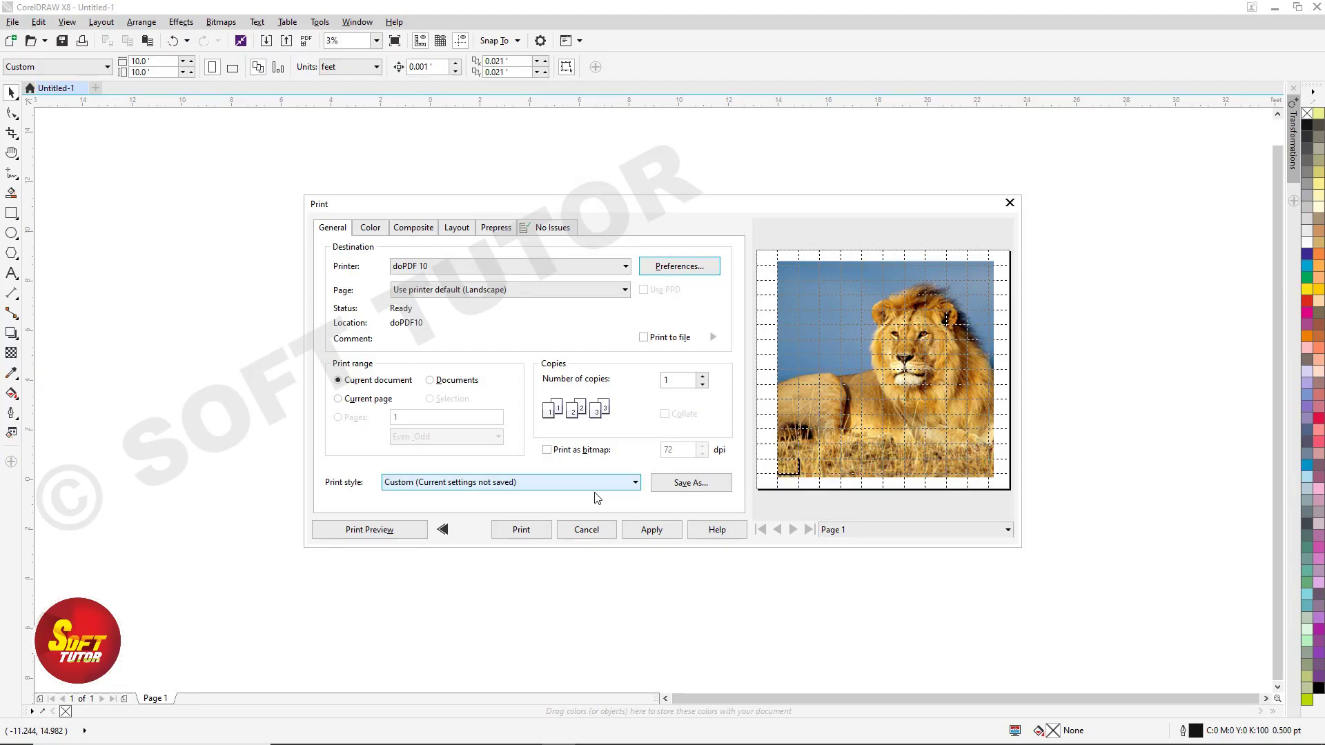
Step: Toggle the Print dialog's preview pane, shift the dialog slightly right, and open the full print preview
{"action": "left_click", "coordinate": [442, 529]}
{"action": "left_click", "coordinate": [442, 530]}
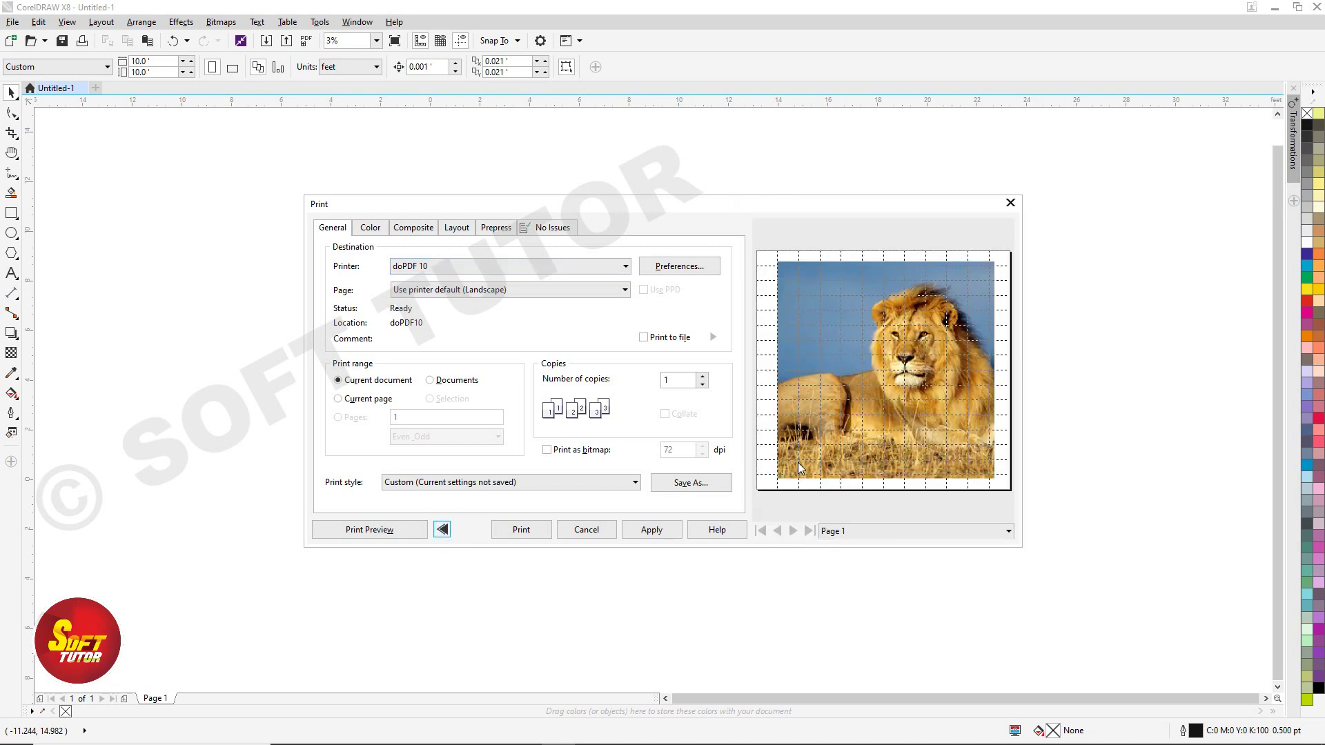
{"action": "left_click", "coordinate": [441, 529]}
{"action": "left_click", "coordinate": [441, 529]}
{"action": "left_click_drag", "start_coordinate": [737, 207], "coordinate": [754, 209]}
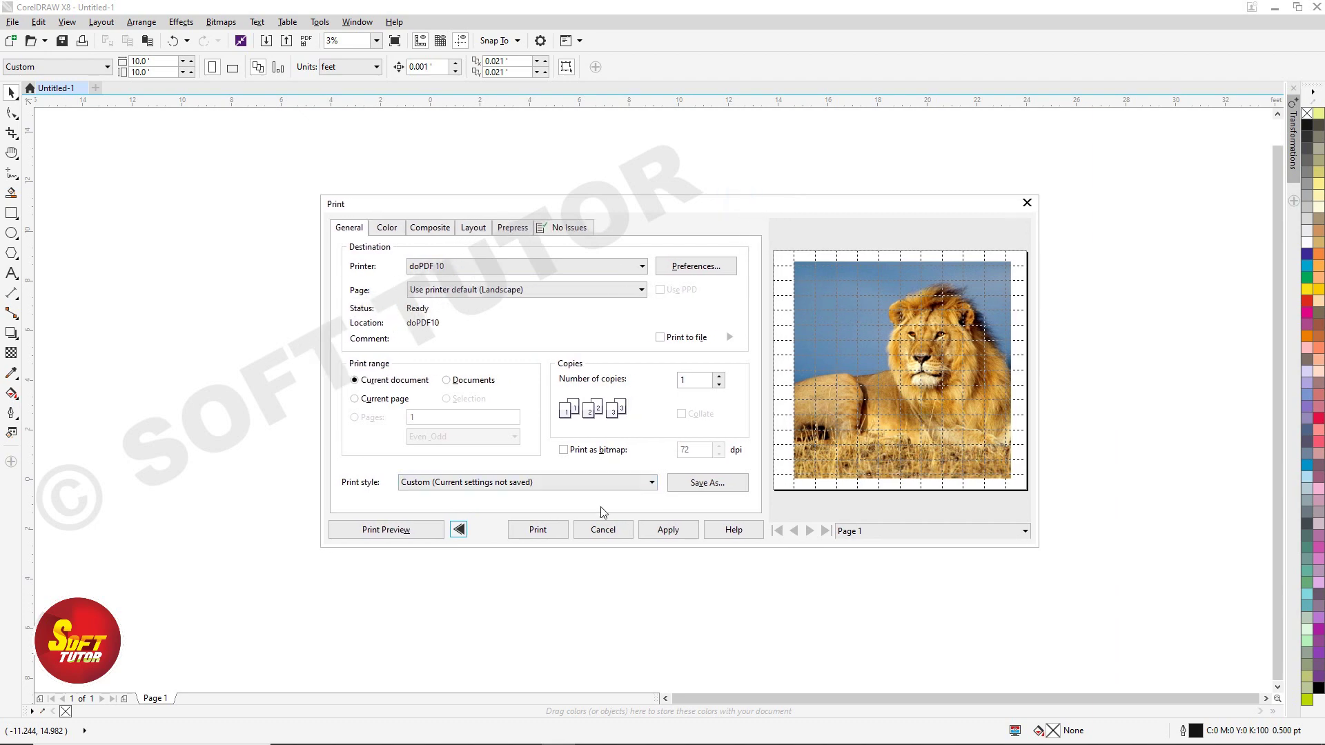
{"action": "left_click", "coordinate": [386, 529]}
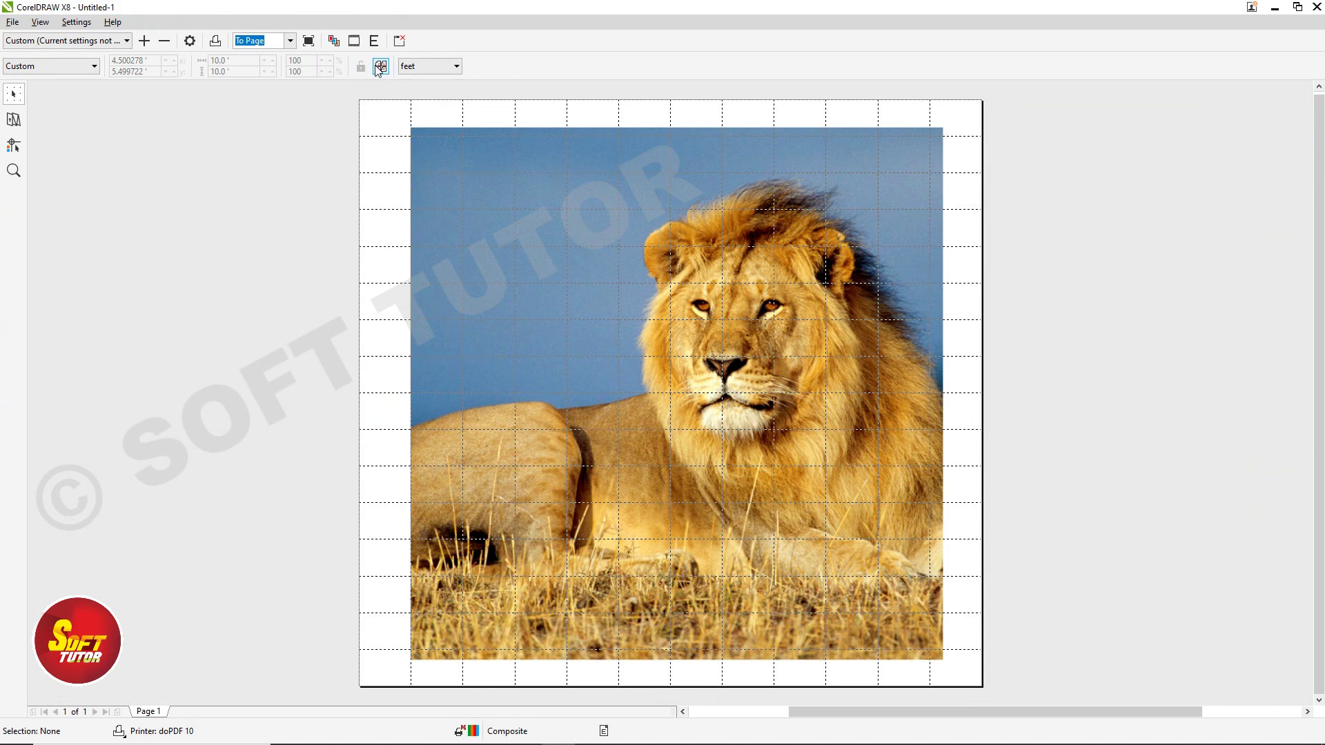